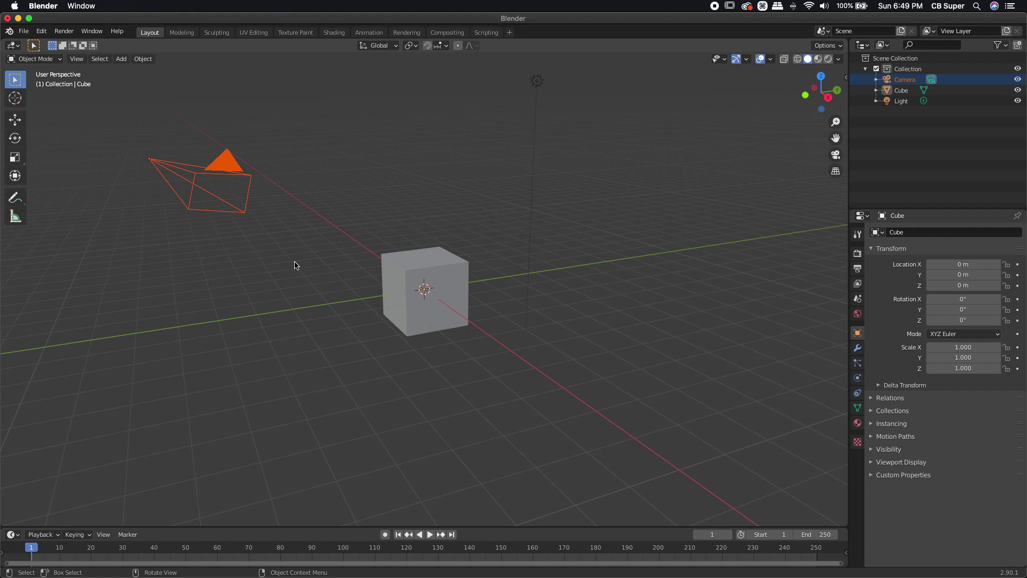
Step: Delete the default Camera and Light, leaving only the cube, and widen the 3D viewport
{"action": "key", "text": "Delete"}
{"action": "left_click_drag", "start_coordinate": [497, 63], "coordinate": [573, 122]}
{"action": "key", "text": "Delete"}
{"action": "middle_click_drag", "start_coordinate": [581, 380], "coordinate": [488, 362]}
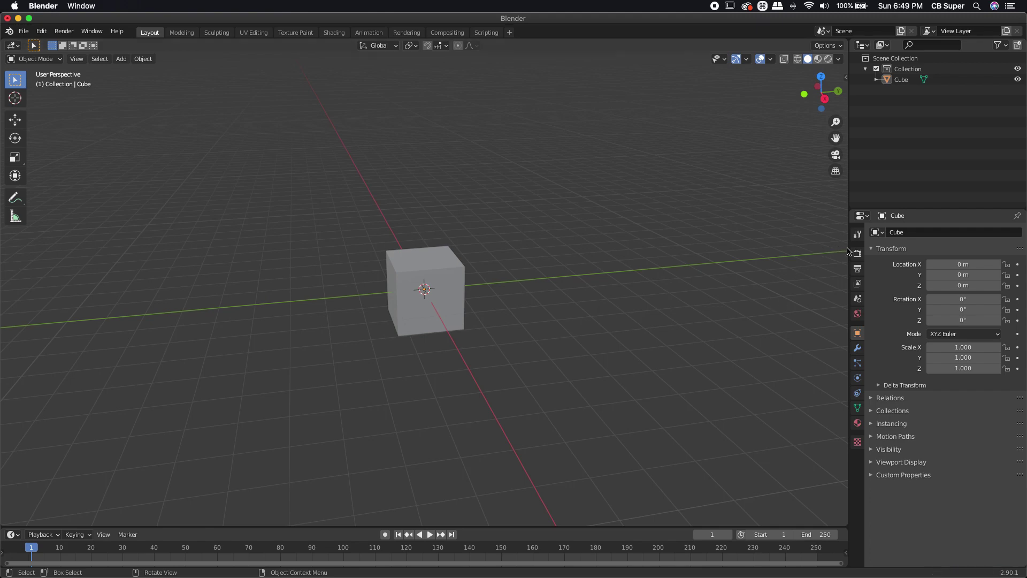
{"action": "left_click_drag", "start_coordinate": [848, 249], "coordinate": [883, 248]}
{"action": "left_click", "coordinate": [432, 274]}
{"action": "middle_click_drag", "start_coordinate": [511, 291], "coordinate": [551, 284]}
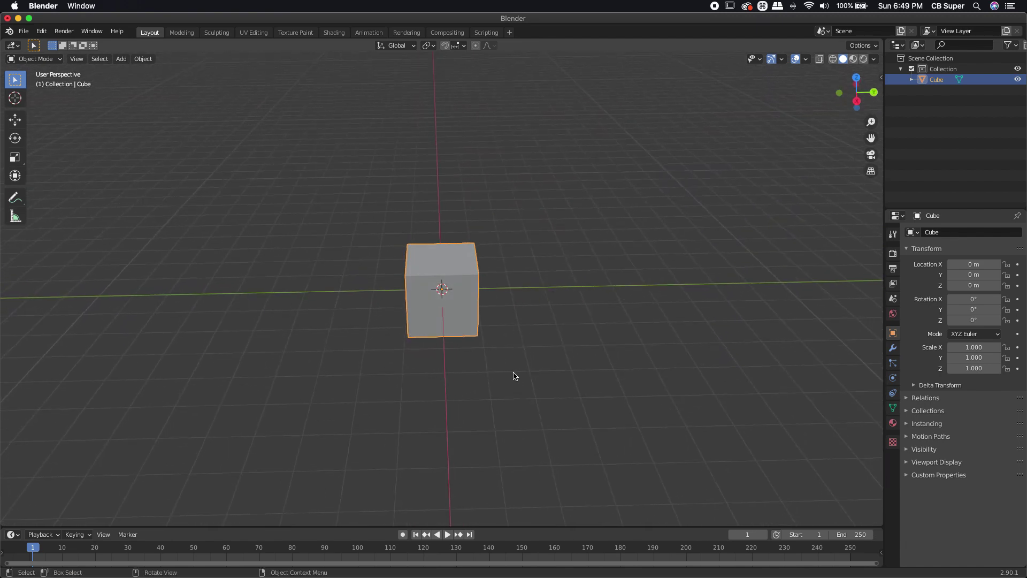
{"action": "middle_click_drag", "start_coordinate": [514, 376], "coordinate": [444, 313]}
{"action": "scroll", "coordinate": [445, 313], "scroll_direction": "down", "scroll_amount": 3}
{"action": "scroll", "coordinate": [444, 312], "scroll_direction": "up", "scroll_amount": 3}
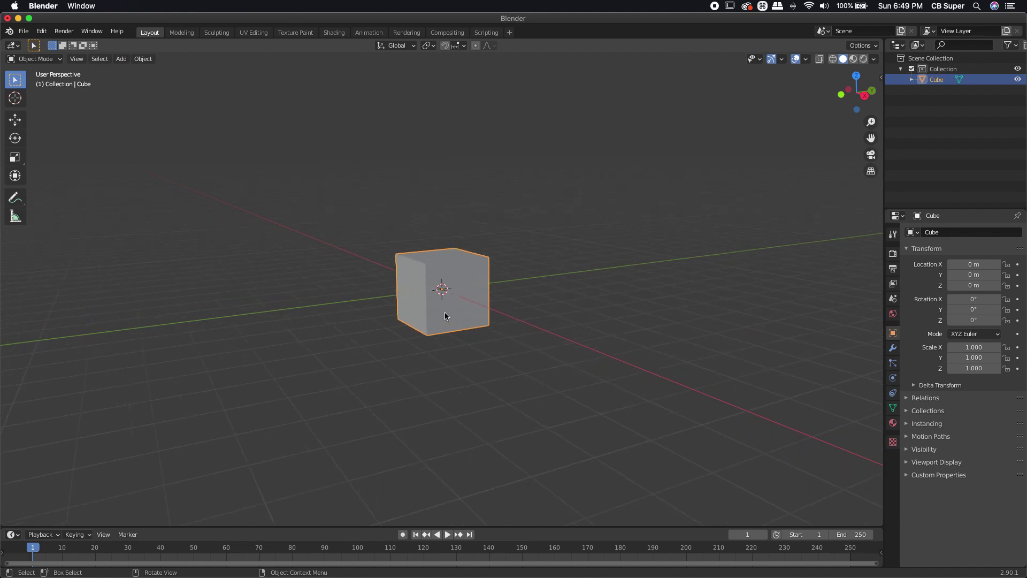
{"action": "scroll", "coordinate": [445, 312], "scroll_direction": "down", "scroll_amount": 3}
{"action": "scroll", "coordinate": [444, 313], "scroll_direction": "up", "scroll_amount": 5}
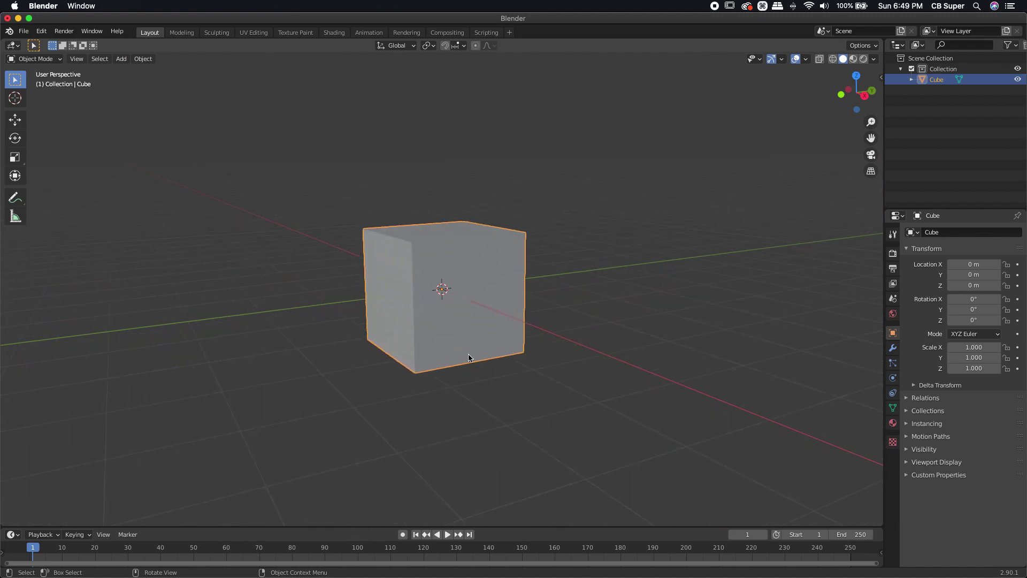
{"action": "mouse_move", "coordinate": [469, 357]}
{"action": "middle_mouse_down"}
{"action": "mouse_move", "coordinate": [482, 392]}
{"action": "mouse_move", "coordinate": [433, 383]}
{"action": "mouse_move", "coordinate": [532, 390]}
{"action": "mouse_move", "coordinate": [502, 387]}
{"action": "mouse_move", "coordinate": [541, 371]}
{"action": "mouse_move", "coordinate": [665, 363]}
{"action": "mouse_move", "coordinate": [522, 364]}
{"action": "middle_mouse_up"}
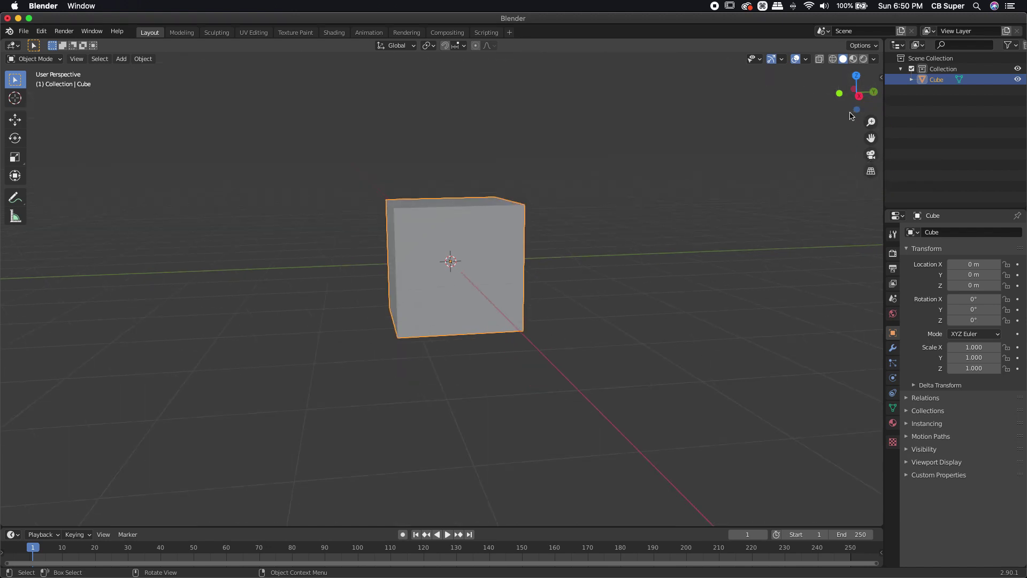
{"action": "mouse_move", "coordinate": [851, 111]}
{"action": "left_mouse_down"}
{"action": "mouse_move", "coordinate": [831, 112]}
{"action": "mouse_move", "coordinate": [850, 113]}
{"action": "left_mouse_up"}
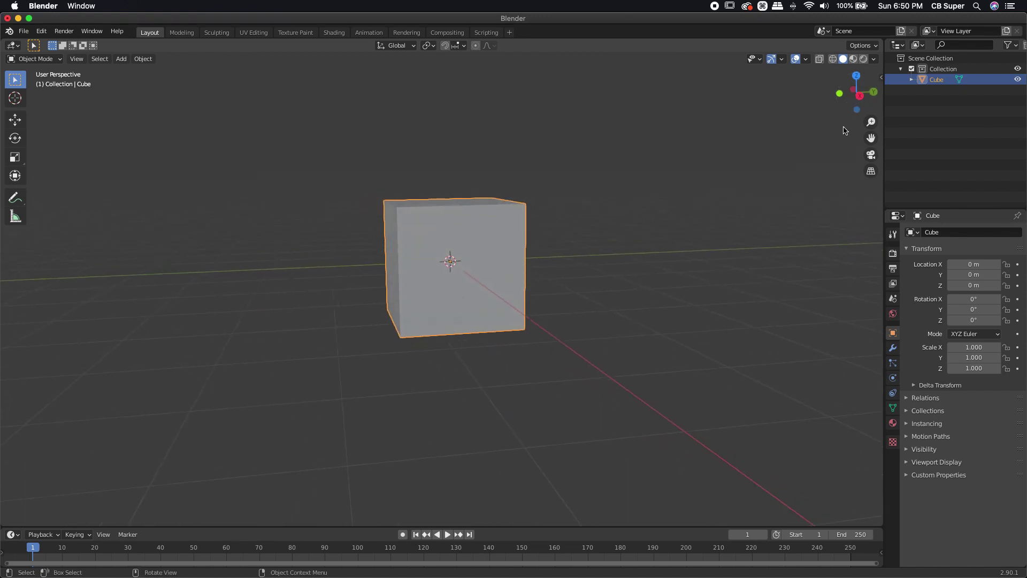
Step: Set Undo Steps to 256 on the Preferences System page and close Preferences
{"action": "left_click", "coordinate": [42, 31]}
{"action": "left_click", "coordinate": [54, 183]}
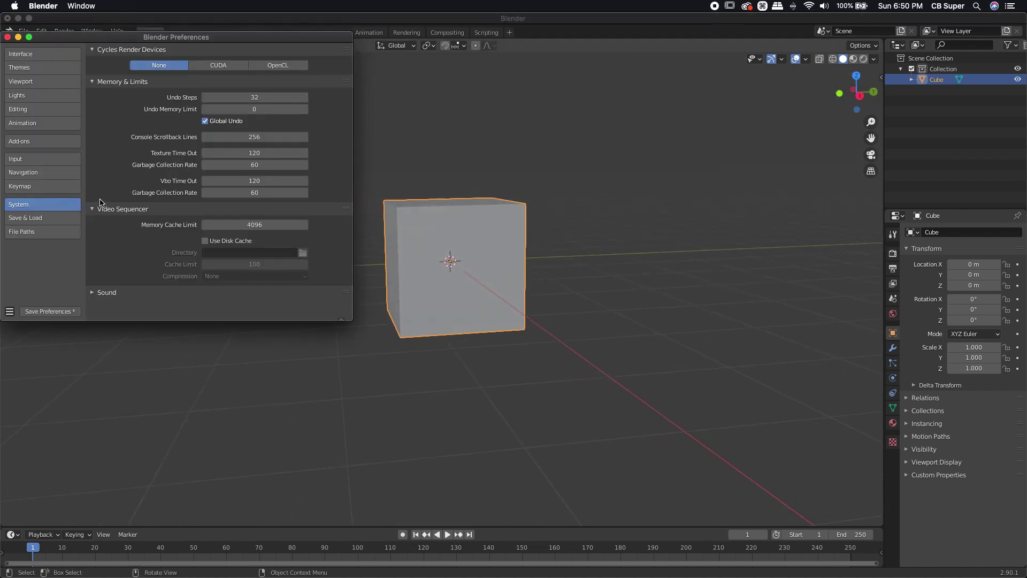
{"action": "left_click", "coordinate": [32, 159]}
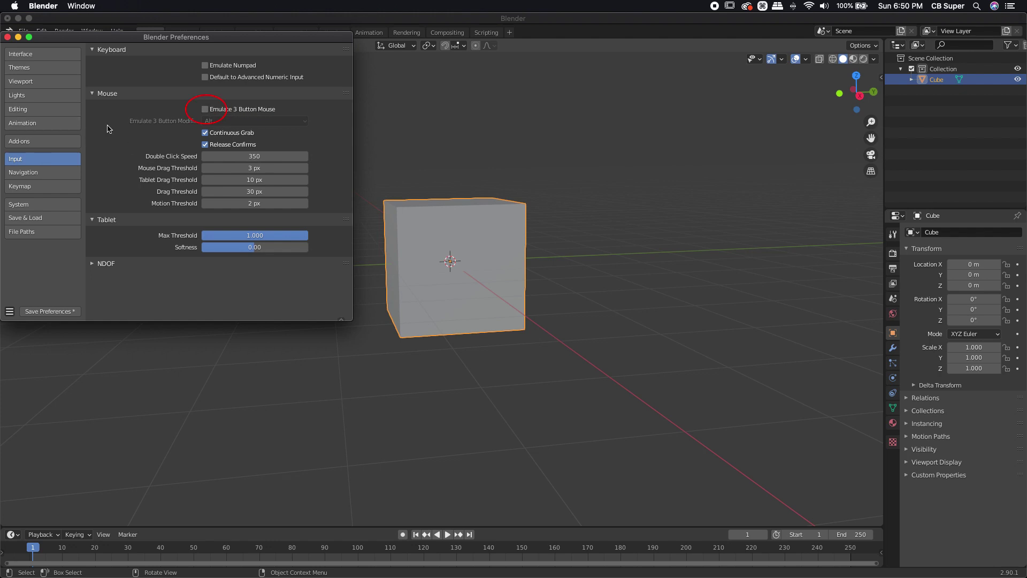
{"action": "left_click", "coordinate": [21, 206]}
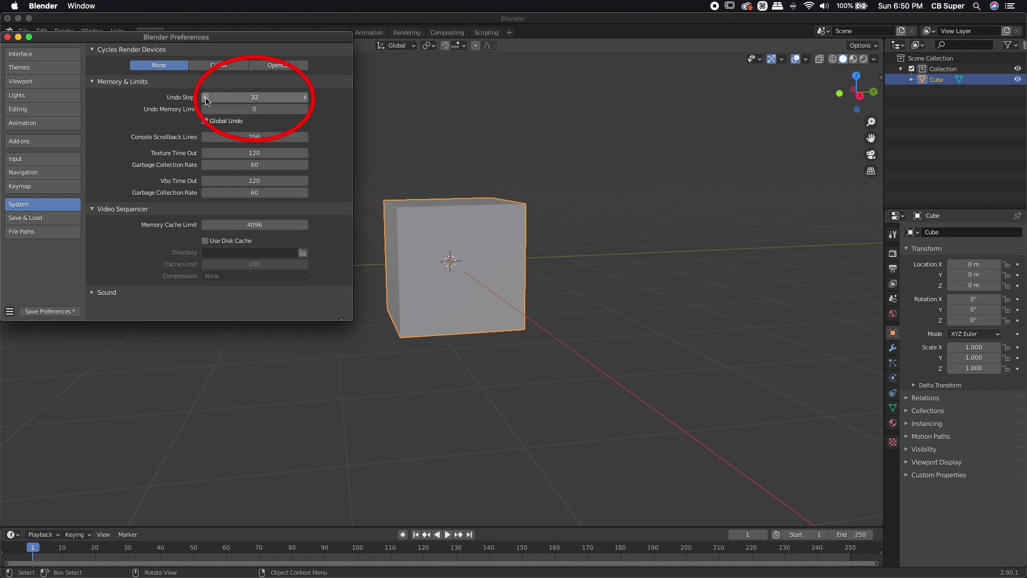
{"action": "left_click", "coordinate": [225, 97]}
{"action": "type", "text": "256"}
{"action": "key", "text": "Return"}
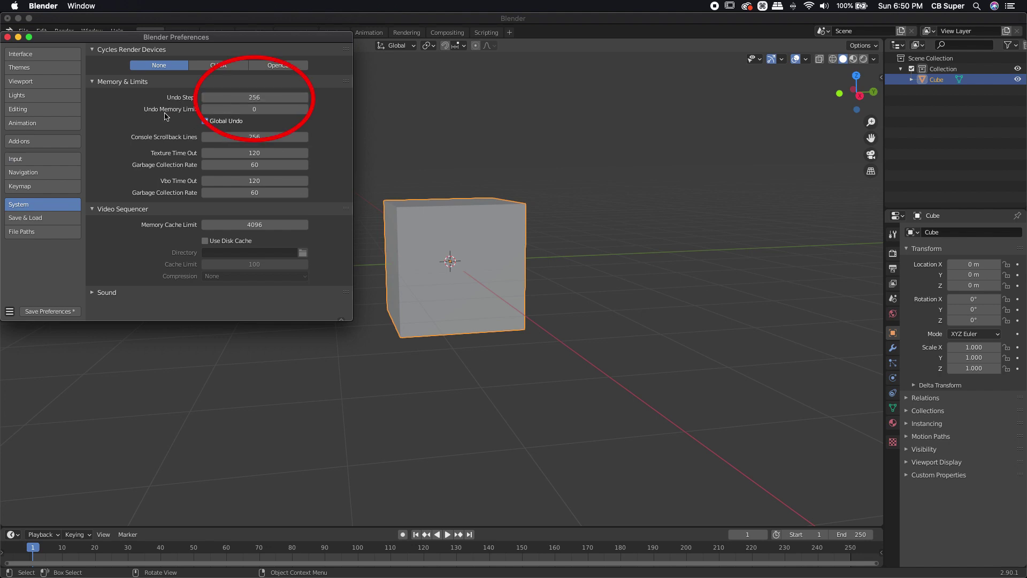
{"action": "left_click", "coordinate": [7, 37]}
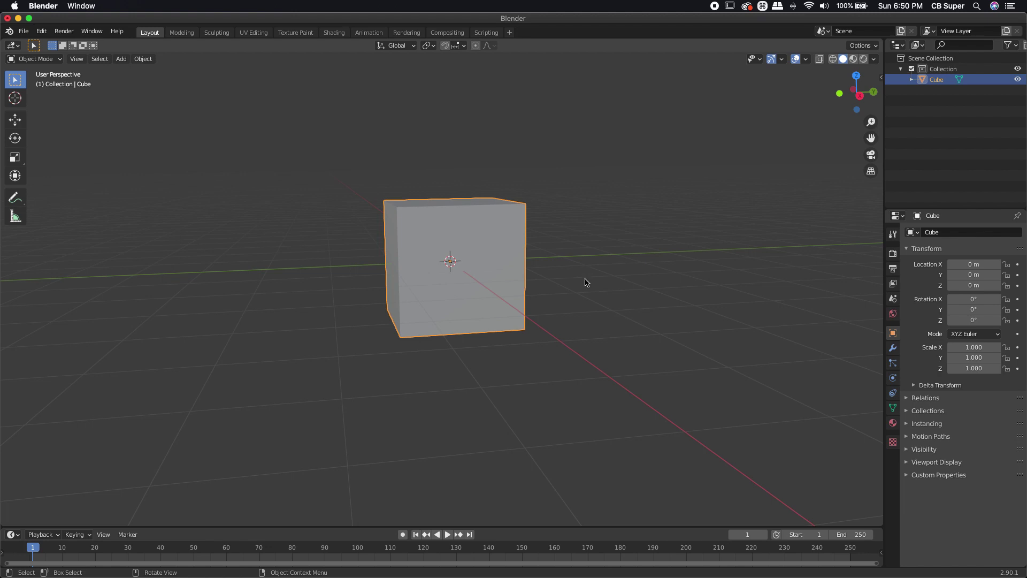
Step: Scale the cube along Y to 1.694
{"action": "middle_click_drag", "start_coordinate": [587, 282], "coordinate": [449, 262]}
{"action": "mouse_move", "coordinate": [566, 319]}
{"action": "middle_mouse_down"}
{"action": "mouse_move", "coordinate": [497, 321]}
{"action": "mouse_move", "coordinate": [475, 337]}
{"action": "mouse_move", "coordinate": [554, 321]}
{"action": "middle_mouse_up"}
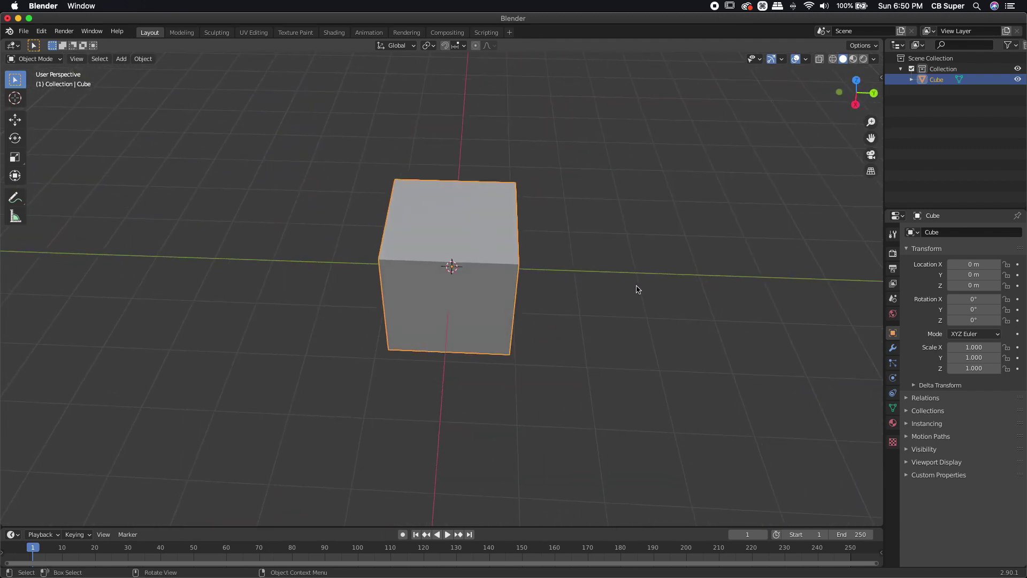
{"action": "middle_click_drag", "start_coordinate": [636, 290], "coordinate": [640, 301]}
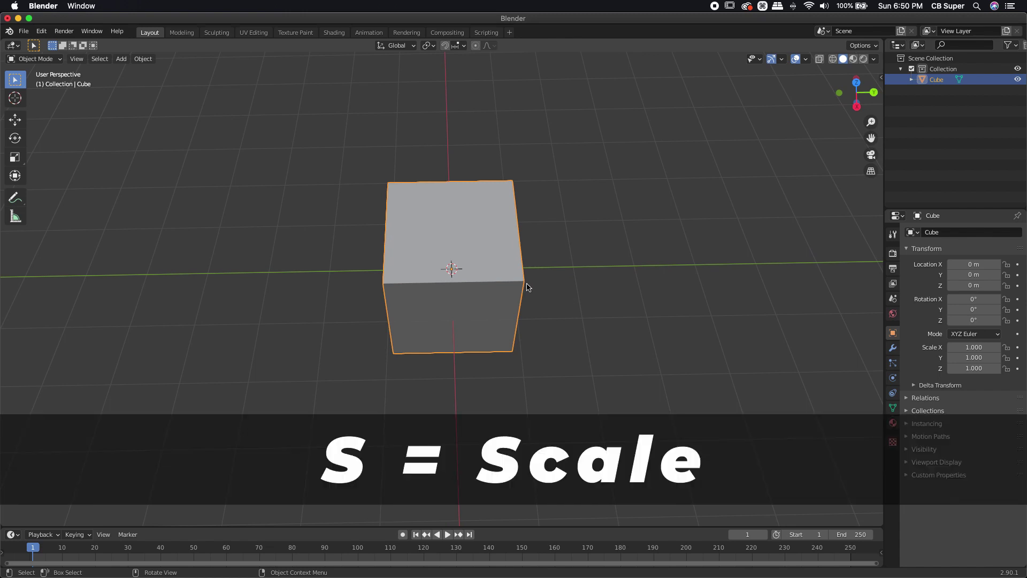
{"action": "key", "text": "s"}
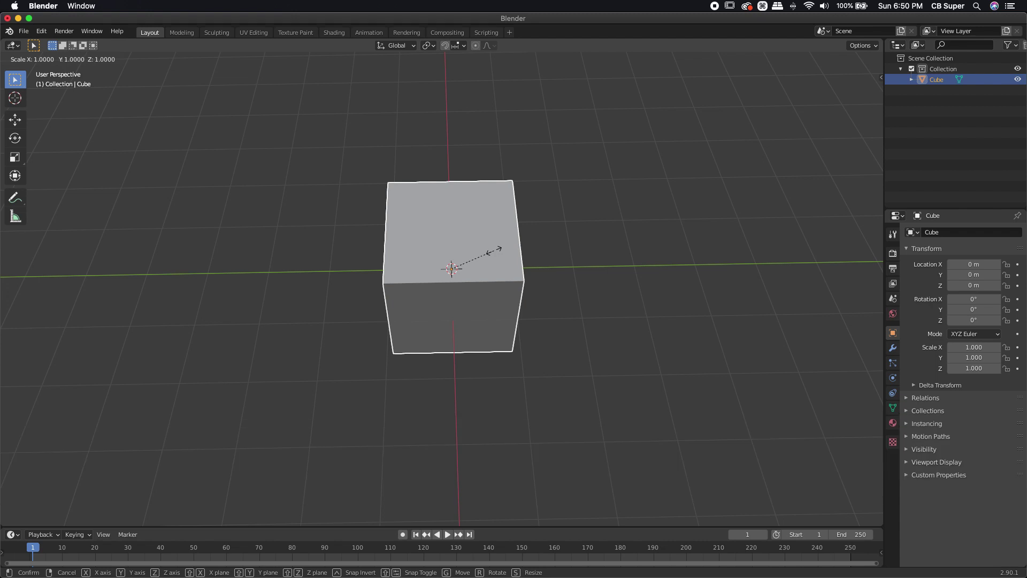
{"action": "key", "text": "y"}
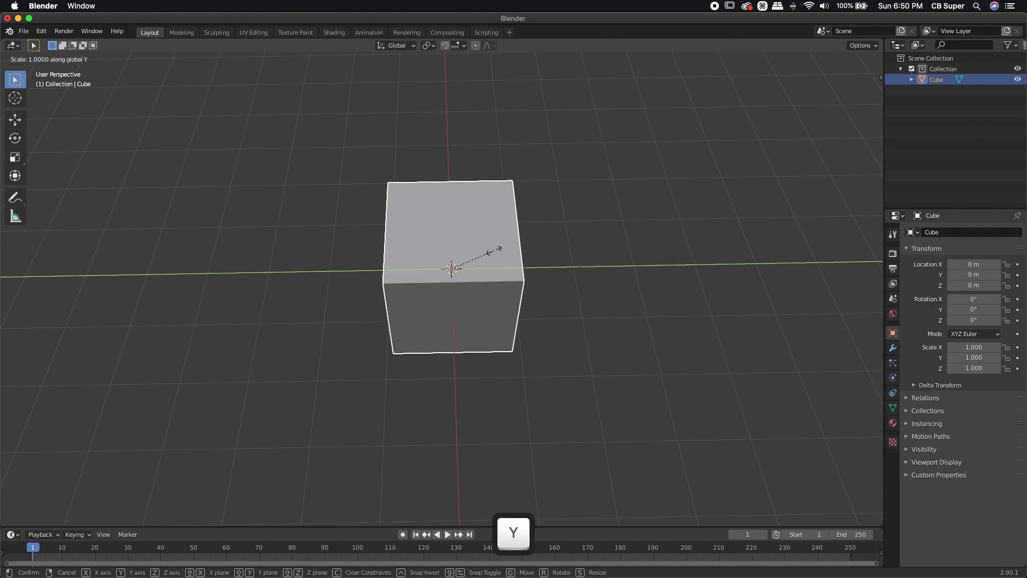
{"action": "left_click", "coordinate": [527, 252]}
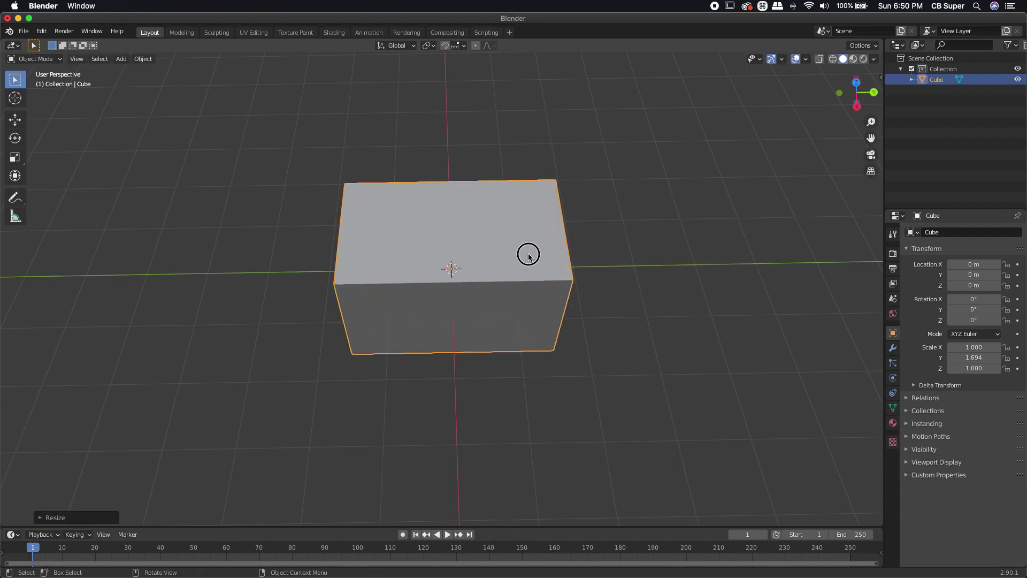
Step: Scale the cube along X to 0.543, flattening it into a slab
{"action": "middle_click_drag", "start_coordinate": [528, 252], "coordinate": [425, 279]}
{"action": "key", "text": "s"}
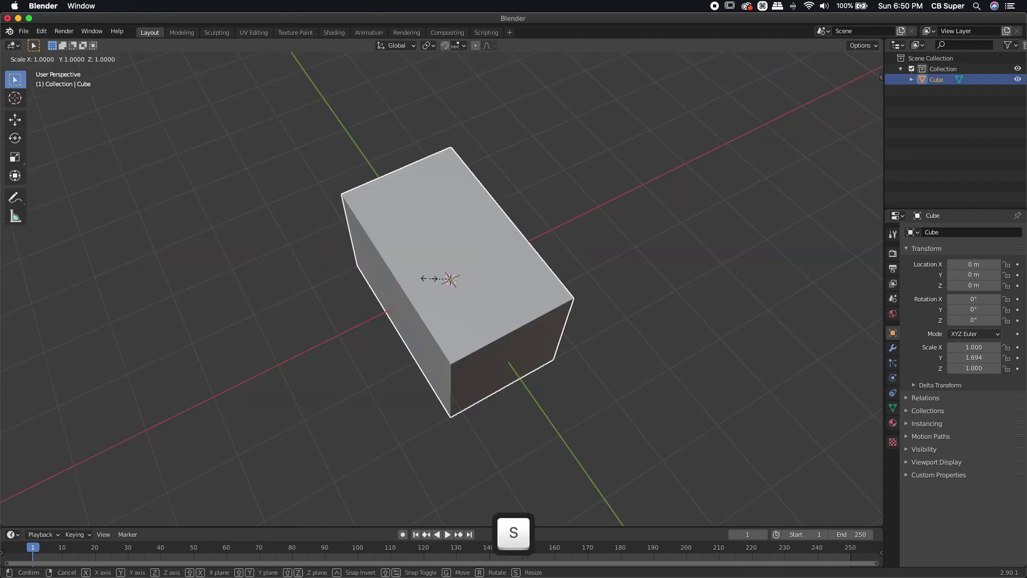
{"action": "key", "text": "x"}
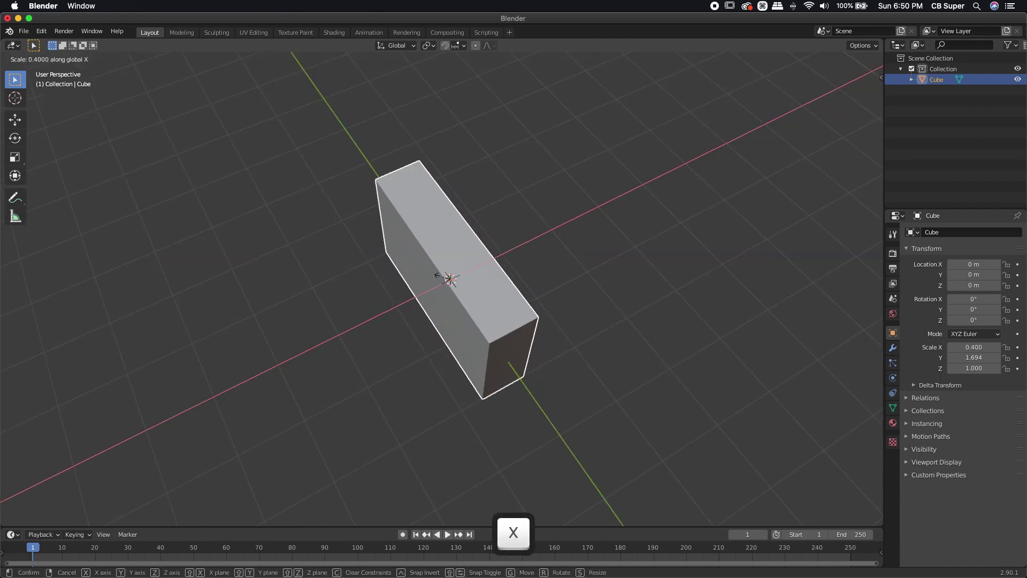
{"action": "left_click", "coordinate": [444, 276]}
{"action": "middle_click_drag", "start_coordinate": [426, 334], "coordinate": [502, 280]}
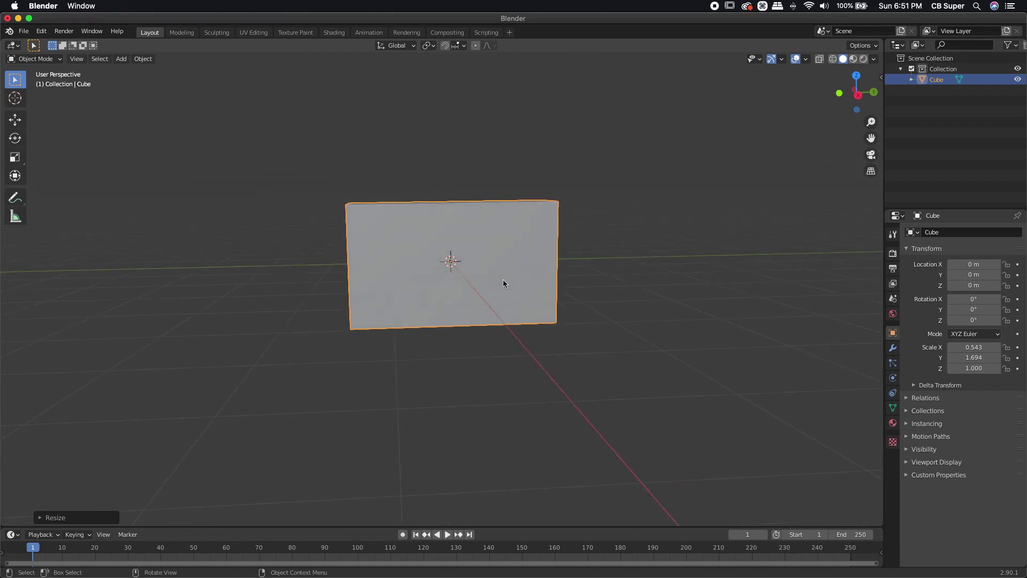
Step: Rename the Cube object to 'PlayButton' in the Outliner
{"action": "left_click", "coordinate": [944, 80]}
{"action": "double_click", "coordinate": [944, 80]}
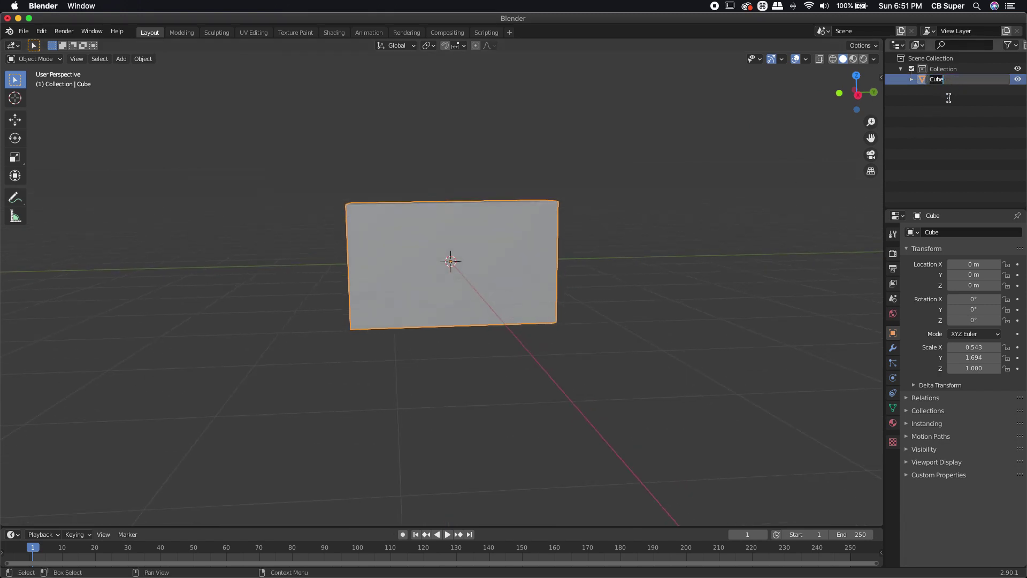
{"action": "key", "text": "shift"}
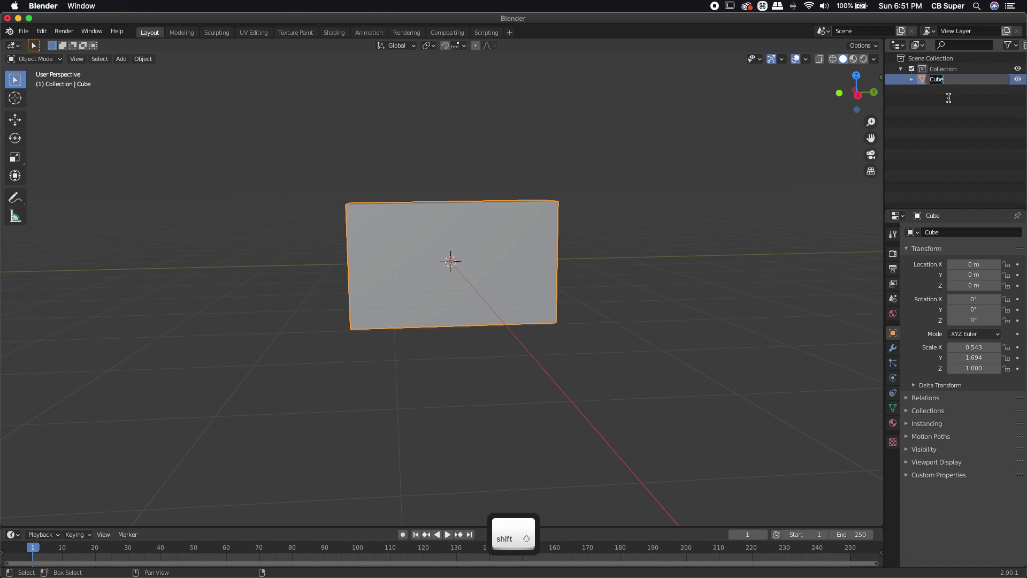
{"action": "type", "text": "PlayButton"}
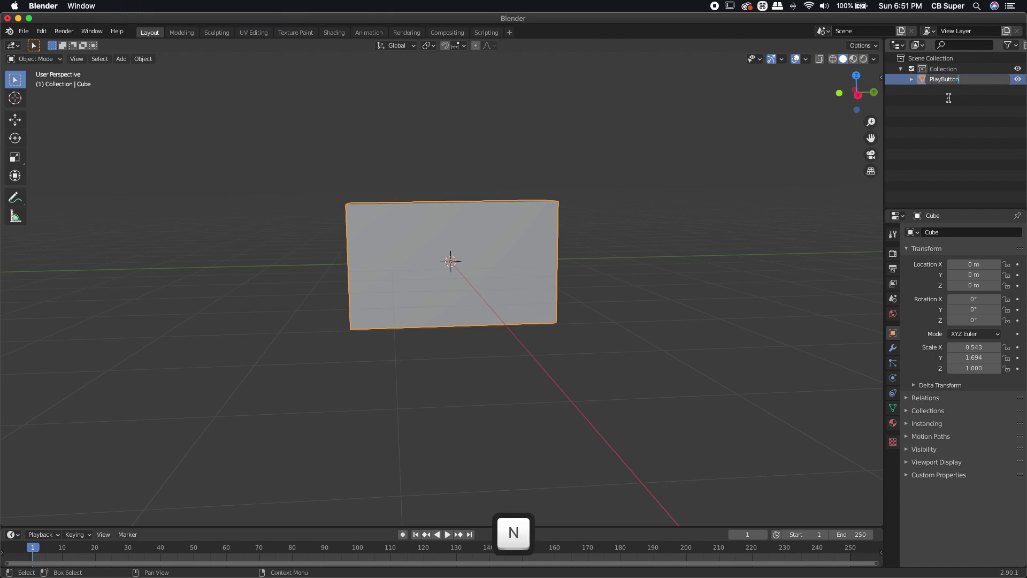
{"action": "key", "text": "Return"}
{"action": "middle_click_drag", "start_coordinate": [663, 251], "coordinate": [533, 313]}
{"action": "middle_click_drag", "start_coordinate": [524, 253], "coordinate": [510, 297]}
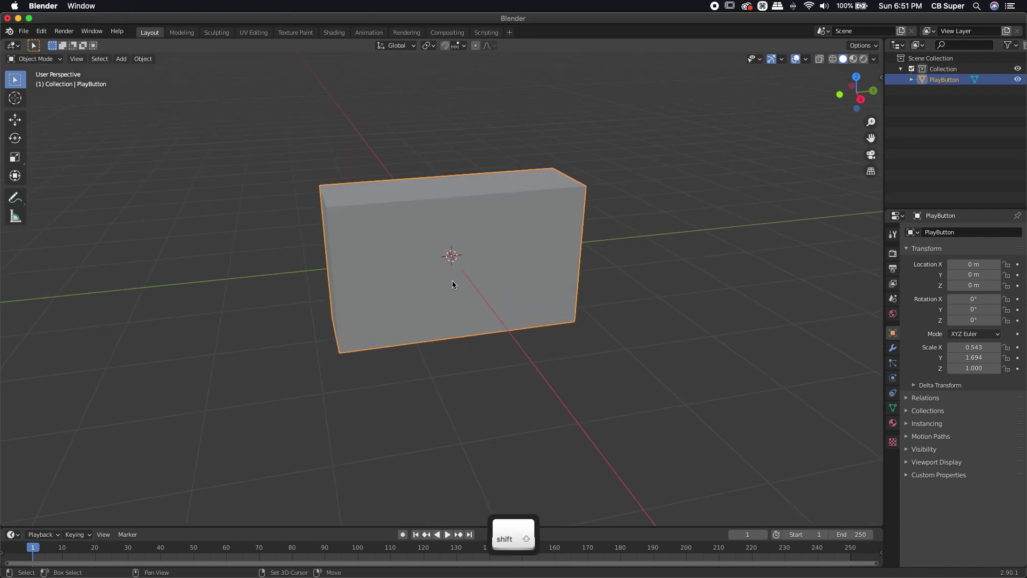
{"action": "key", "text": "shift+a"}
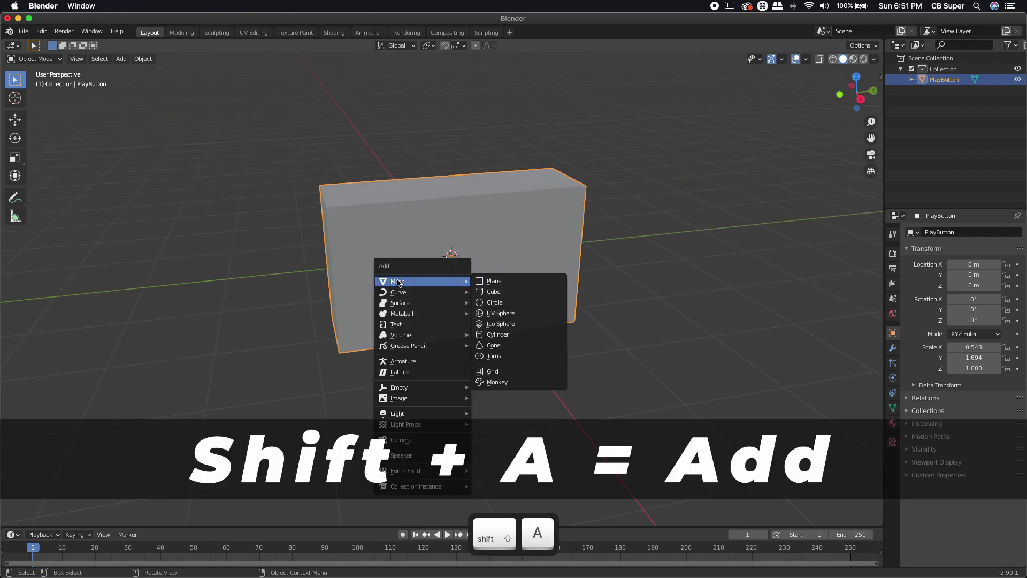
Step: Add a new cube and shrink it uniformly to 0.584
{"action": "left_click", "coordinate": [489, 291]}
{"action": "middle_click_drag", "start_coordinate": [490, 291], "coordinate": [484, 296]}
{"action": "key", "text": "s"}
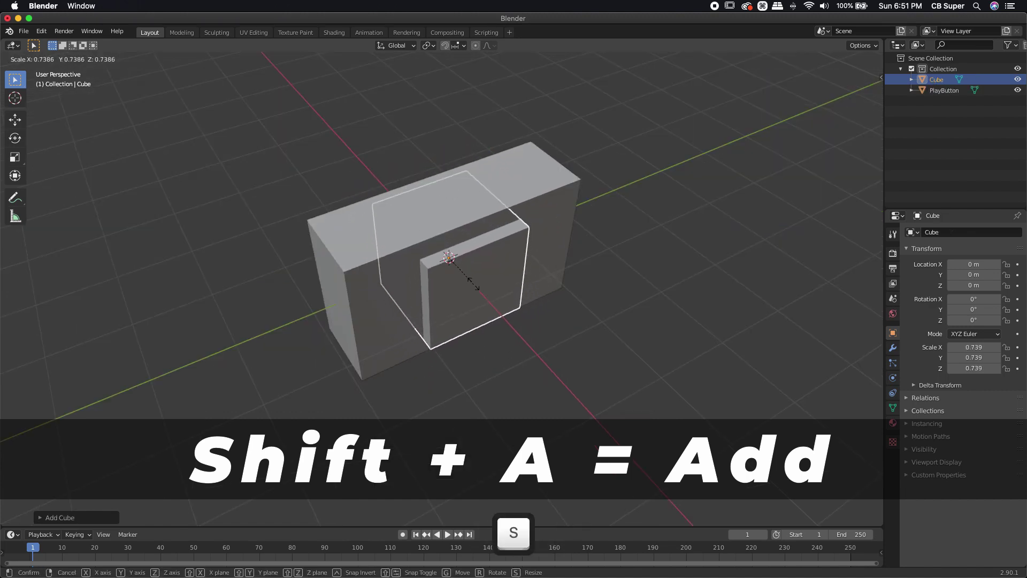
{"action": "left_click", "coordinate": [473, 281]}
{"action": "middle_click_drag", "start_coordinate": [473, 281], "coordinate": [535, 307]}
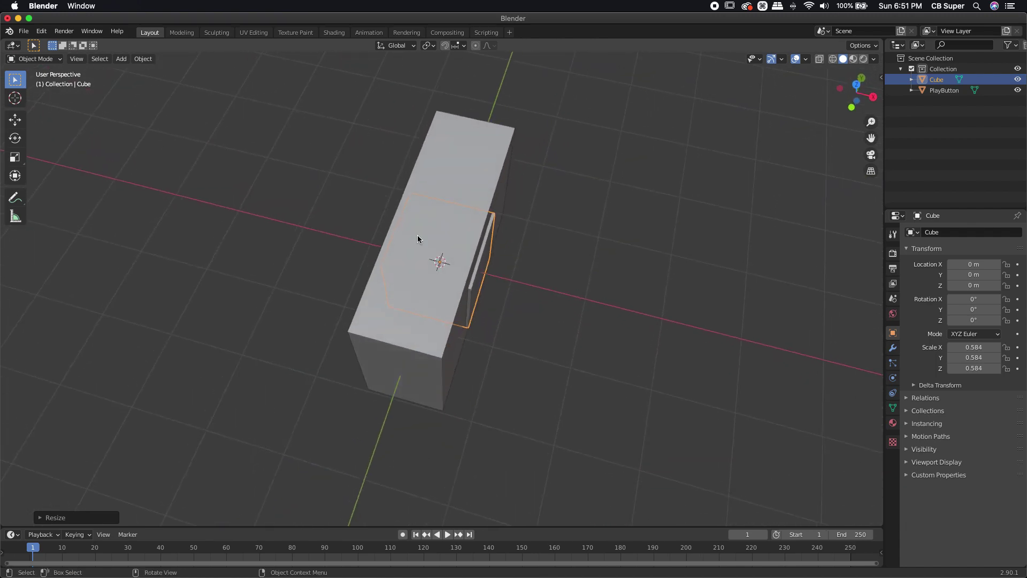
{"action": "middle_click_drag", "start_coordinate": [433, 259], "coordinate": [439, 256]}
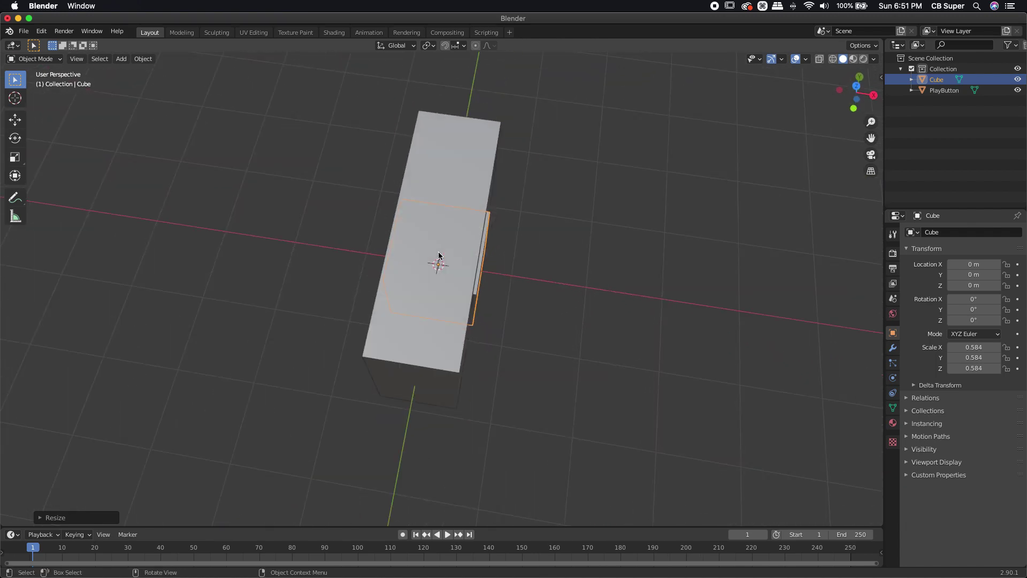
Step: Scale the new cube thin along X to 0.196
{"action": "key", "text": "s"}
{"action": "key", "text": "x"}
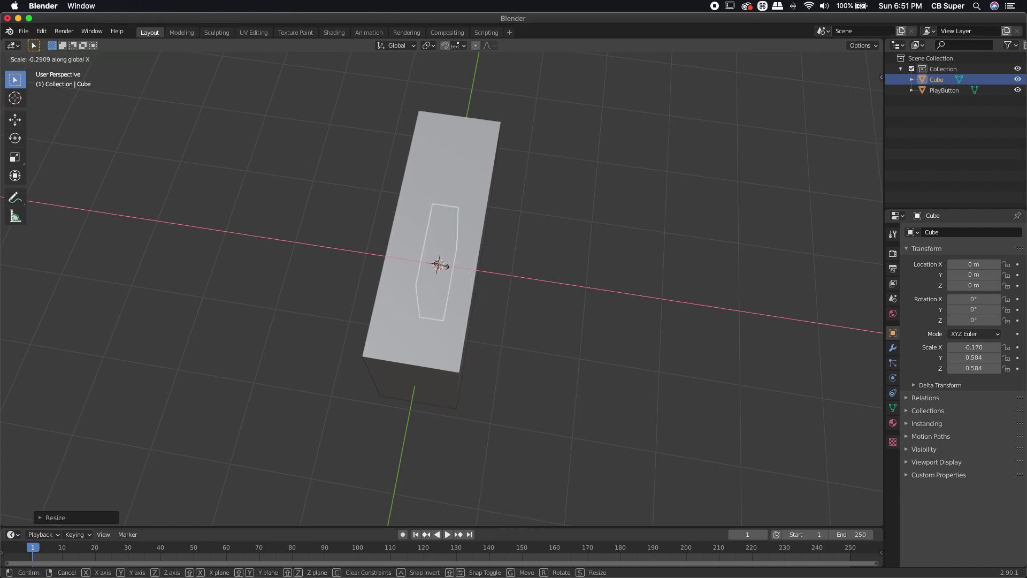
{"action": "left_click", "coordinate": [442, 266]}
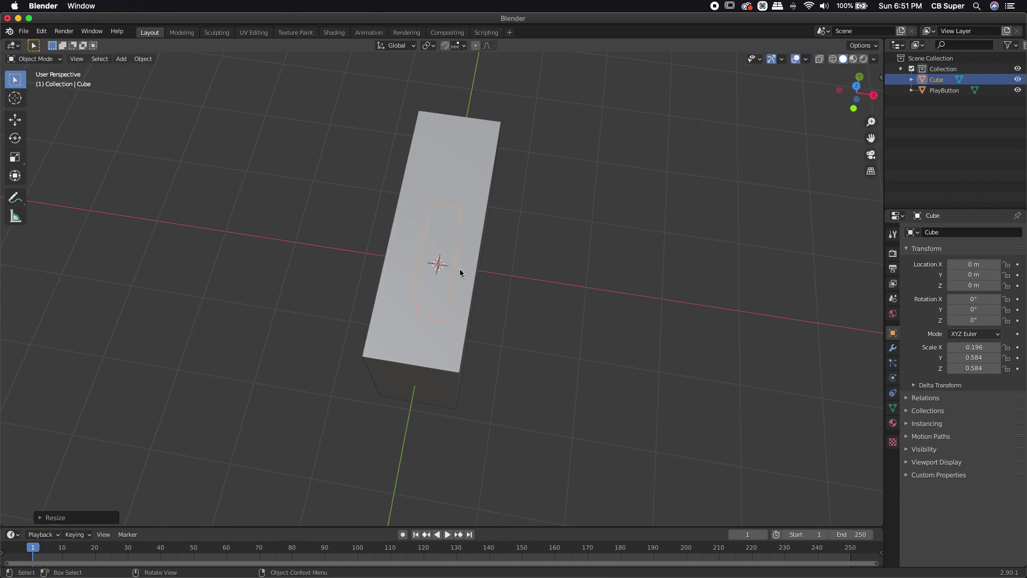
{"action": "middle_click_drag", "start_coordinate": [492, 296], "coordinate": [488, 273]}
Step: Move the cube along X to 0.53745 m, flush with the PlayButton face
{"action": "key", "text": "g"}
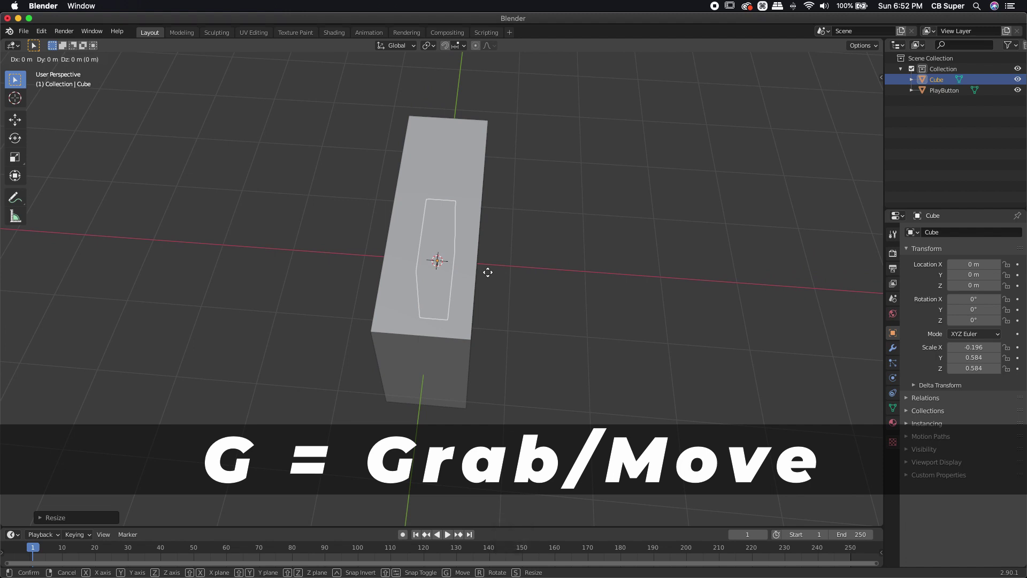
{"action": "key", "text": "x"}
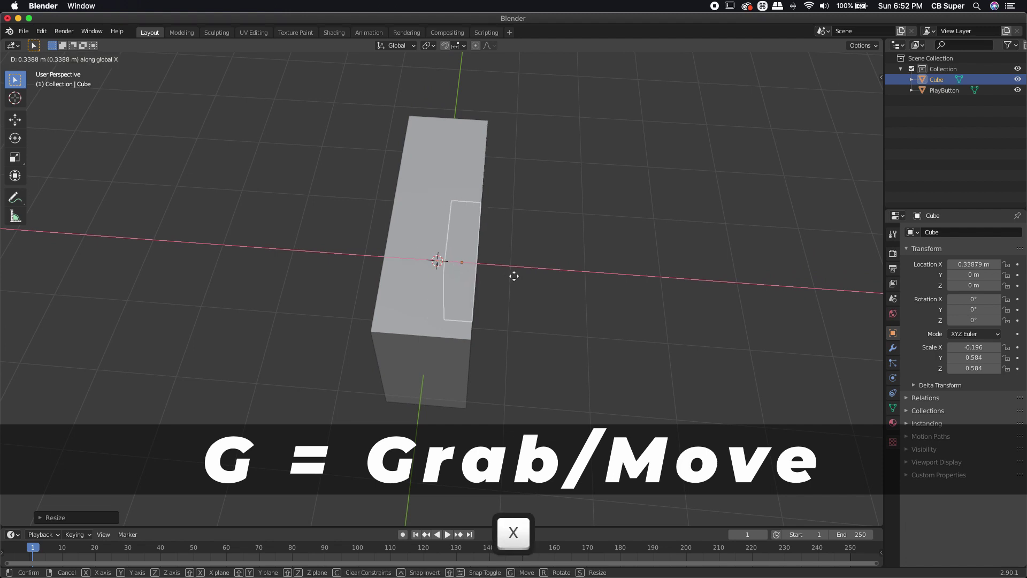
{"action": "left_click", "coordinate": [524, 278]}
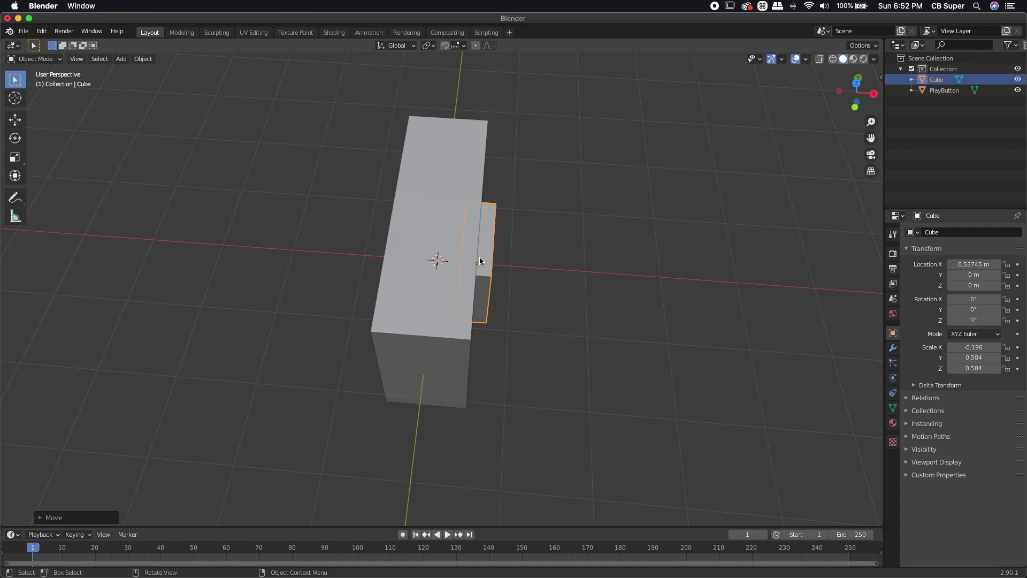
{"action": "middle_click_drag", "start_coordinate": [479, 261], "coordinate": [454, 271]}
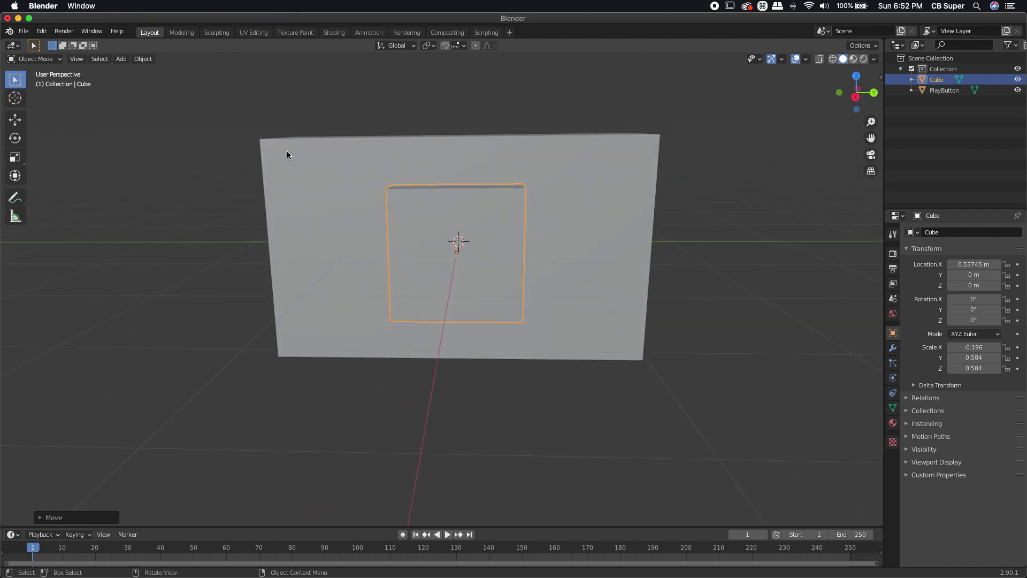
Step: Hide the PlayButton plate and try the Outliner visibility eye icons
{"action": "left_click", "coordinate": [306, 189]}
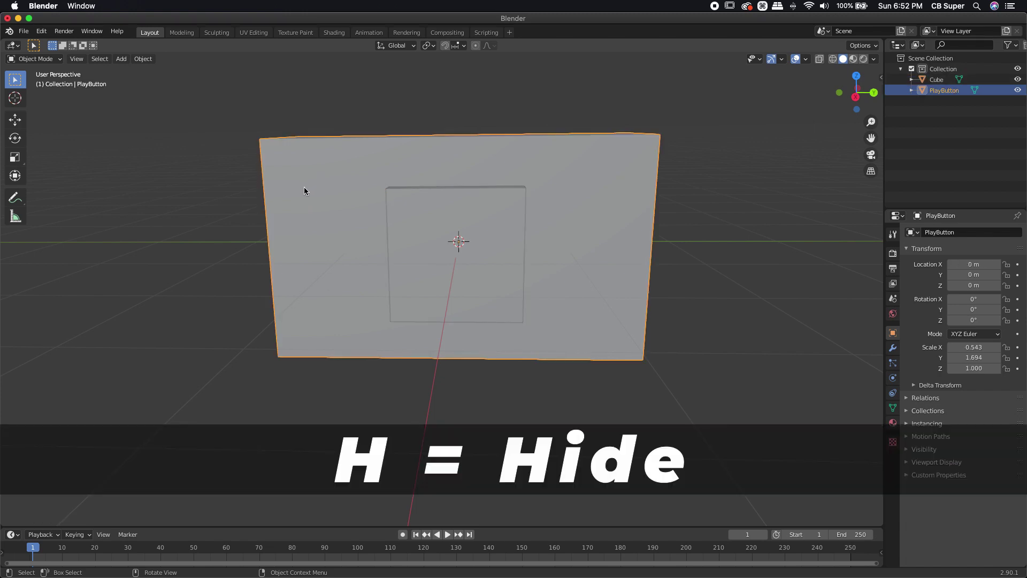
{"action": "key", "text": "h"}
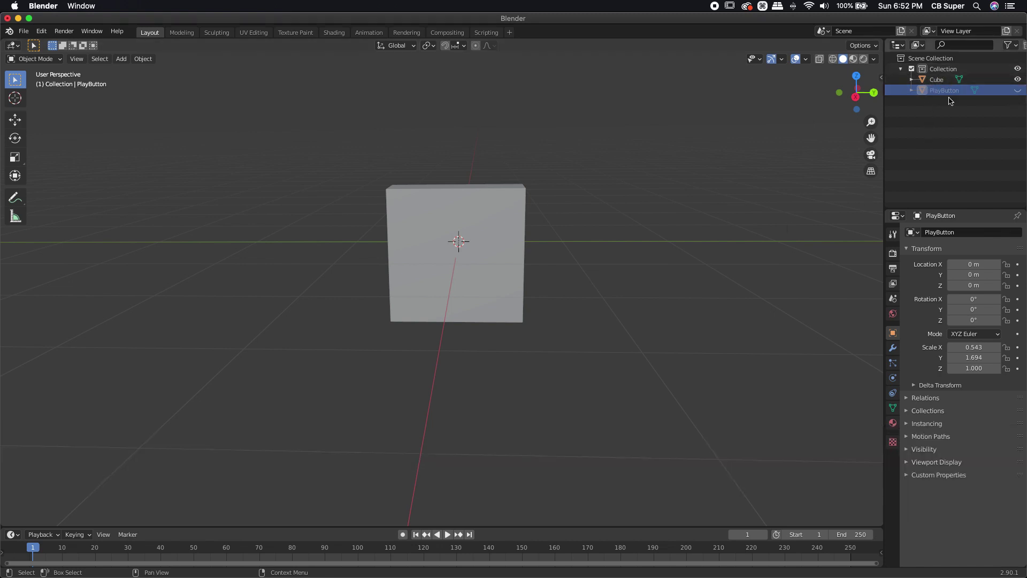
{"action": "left_click", "coordinate": [1019, 80]}
{"action": "left_click", "coordinate": [1018, 80]}
{"action": "left_click", "coordinate": [1016, 90]}
{"action": "left_click", "coordinate": [1017, 89]}
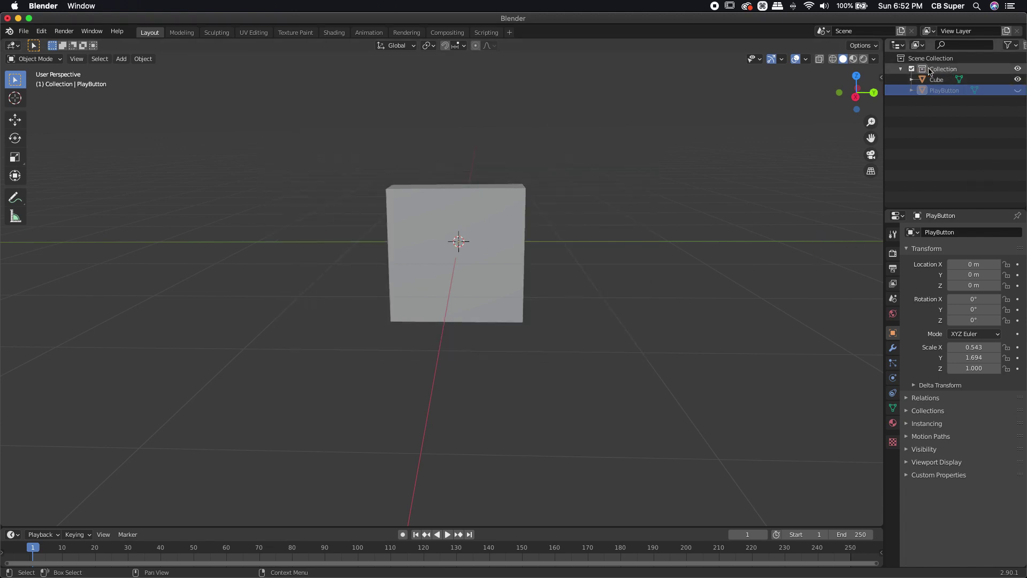
{"action": "left_click", "coordinate": [1018, 70]}
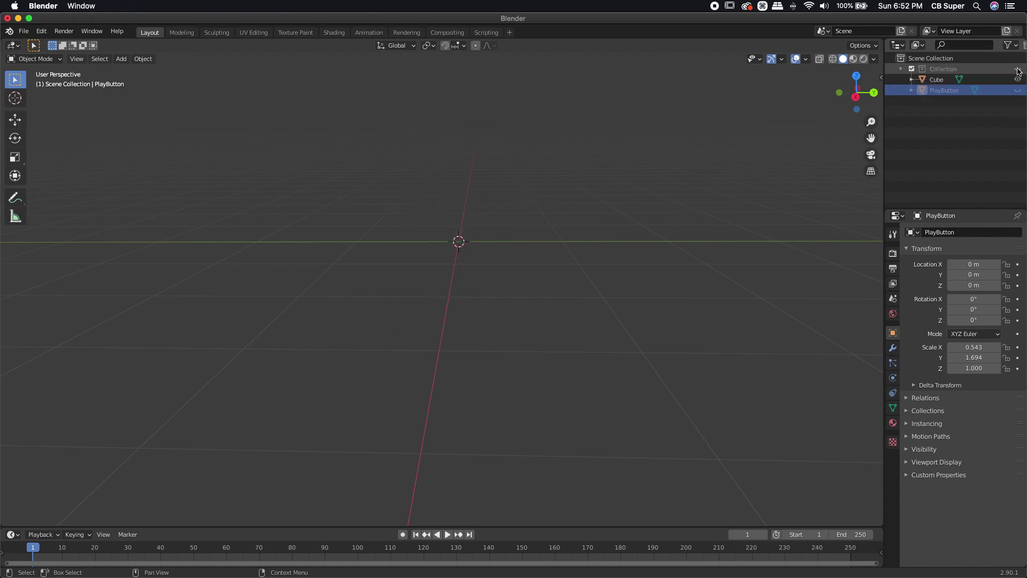
{"action": "left_click", "coordinate": [1018, 69]}
Step: Unhide and re-hide PlayButton with Alt+H and H, then select the Cube
{"action": "middle_click_drag", "start_coordinate": [749, 235], "coordinate": [630, 291]}
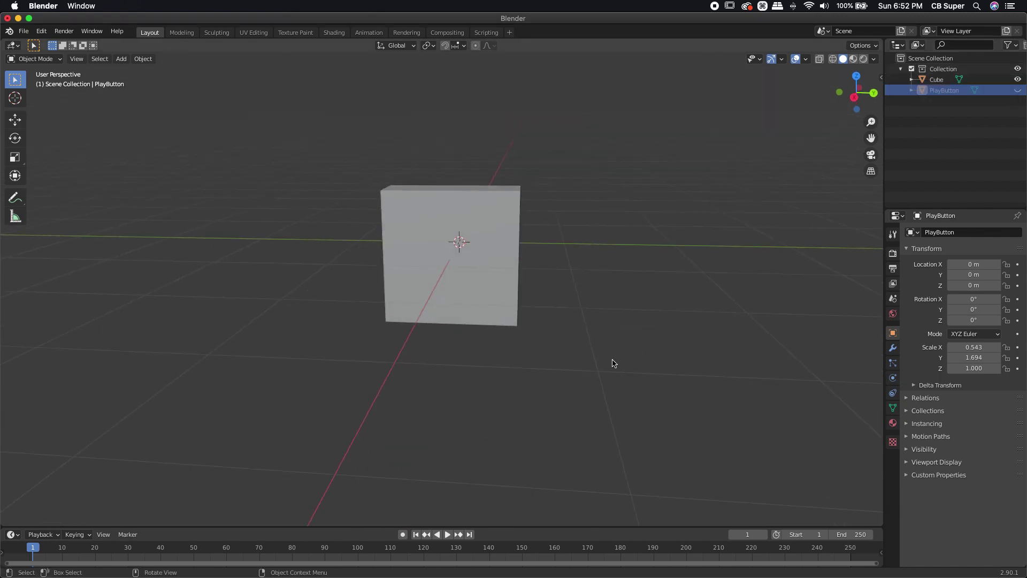
{"action": "middle_click_drag", "start_coordinate": [613, 363], "coordinate": [600, 355]}
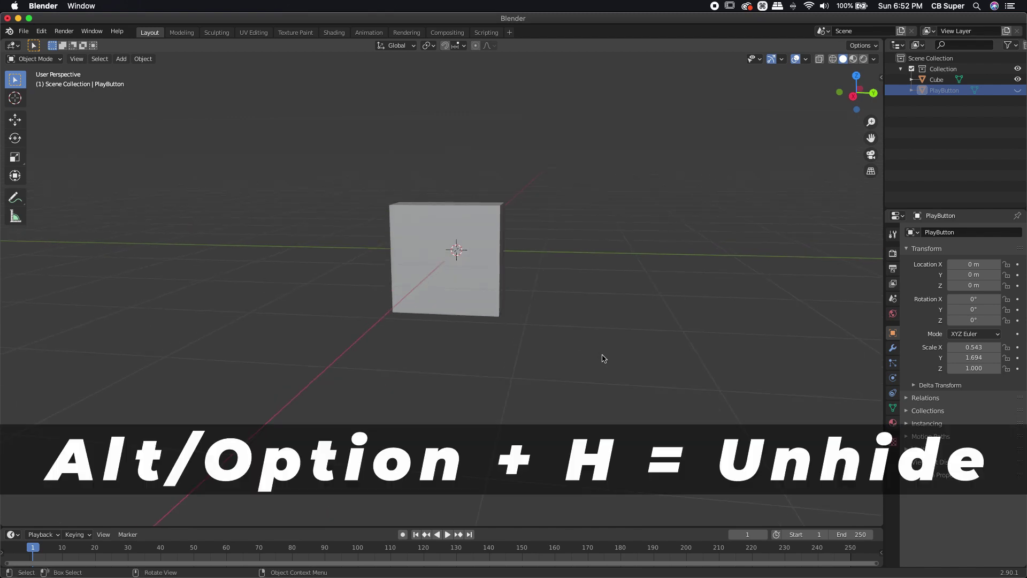
{"action": "key", "text": "alt+h"}
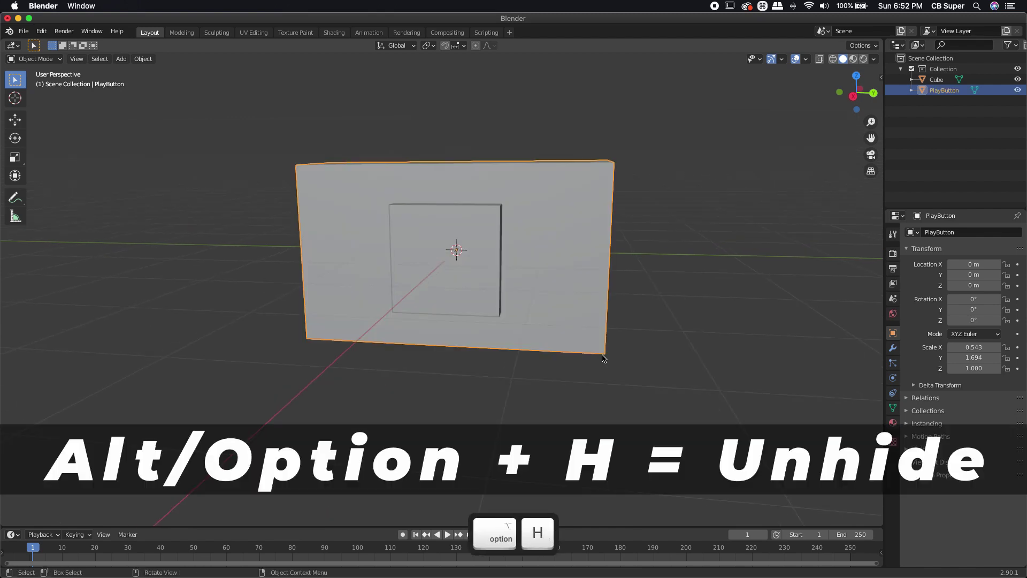
{"action": "key", "text": "h"}
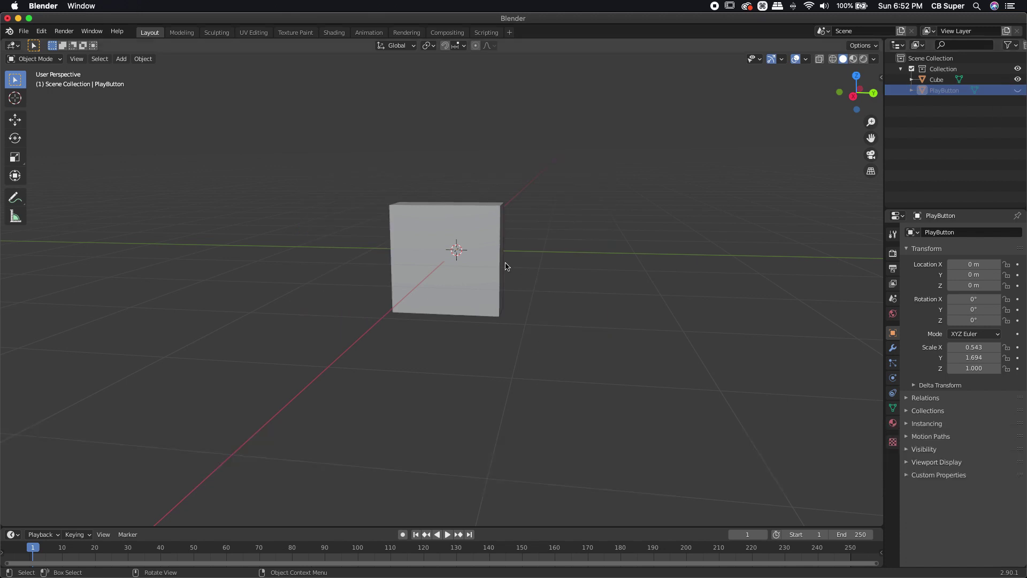
{"action": "middle_click_drag", "start_coordinate": [506, 266], "coordinate": [559, 254]}
{"action": "left_click", "coordinate": [494, 250]}
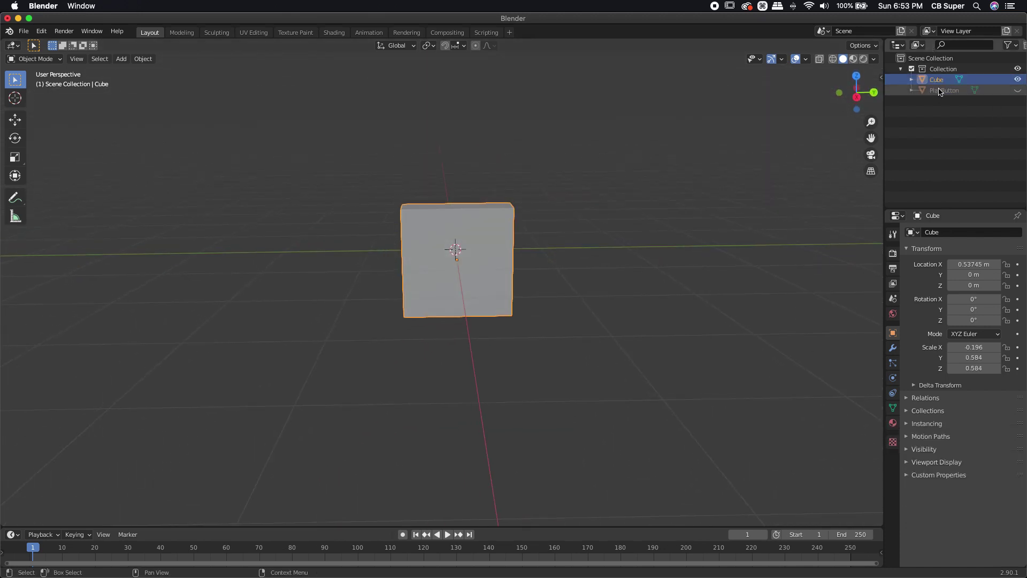
Step: Name the small cube 'Triangle'
{"action": "type", "text": "Triangle"}
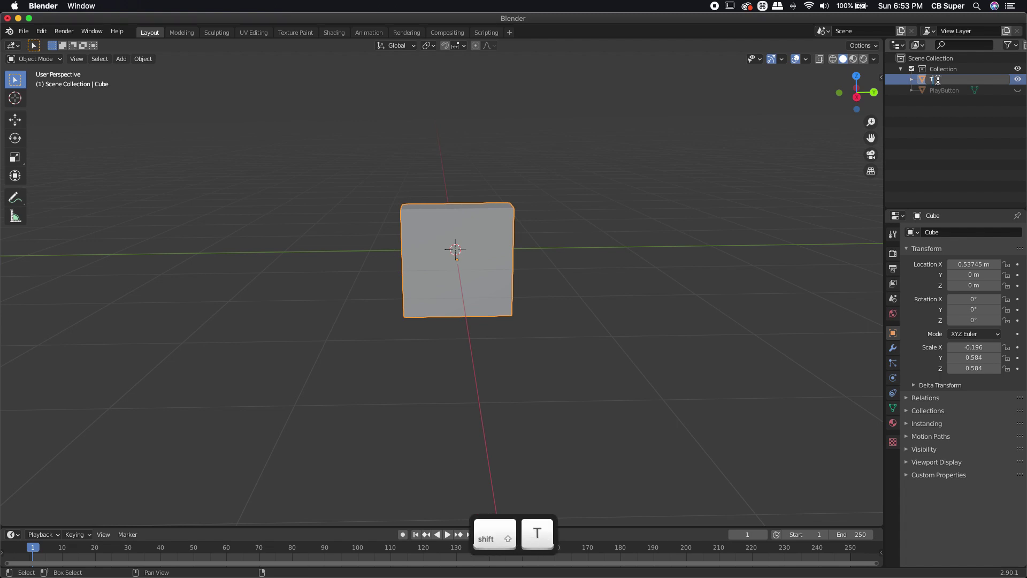
{"action": "key", "text": "Return"}
{"action": "middle_click_drag", "start_coordinate": [591, 266], "coordinate": [570, 278]}
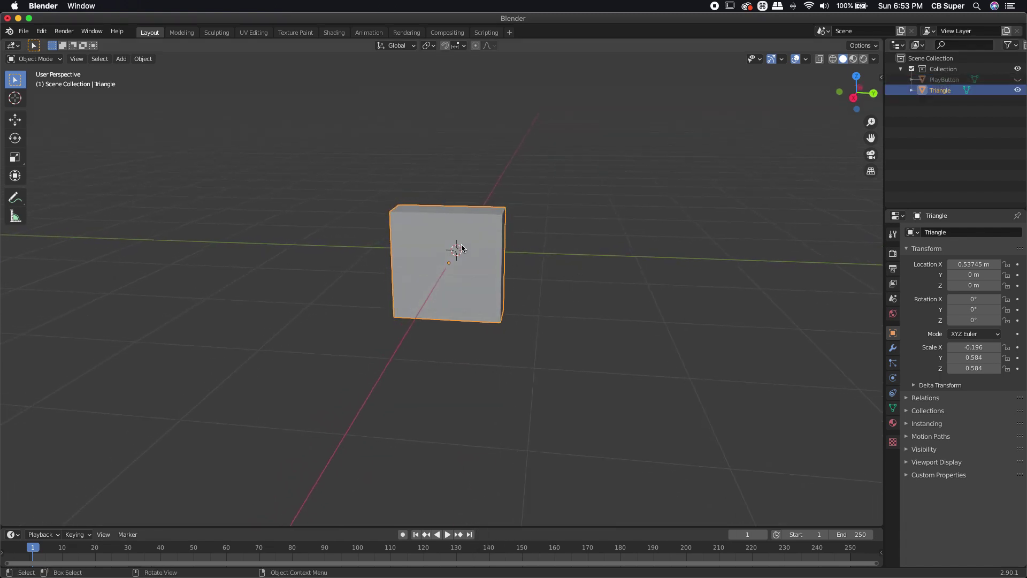
Step: Put the Triangle into Edit Mode with X-Ray display on
{"action": "left_click", "coordinate": [43, 60]}
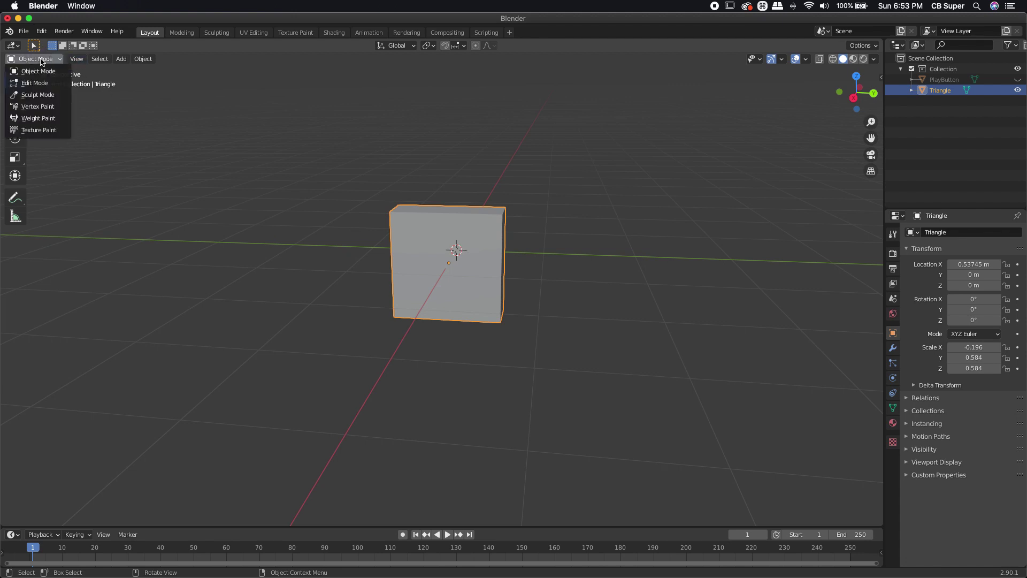
{"action": "left_click", "coordinate": [37, 83]}
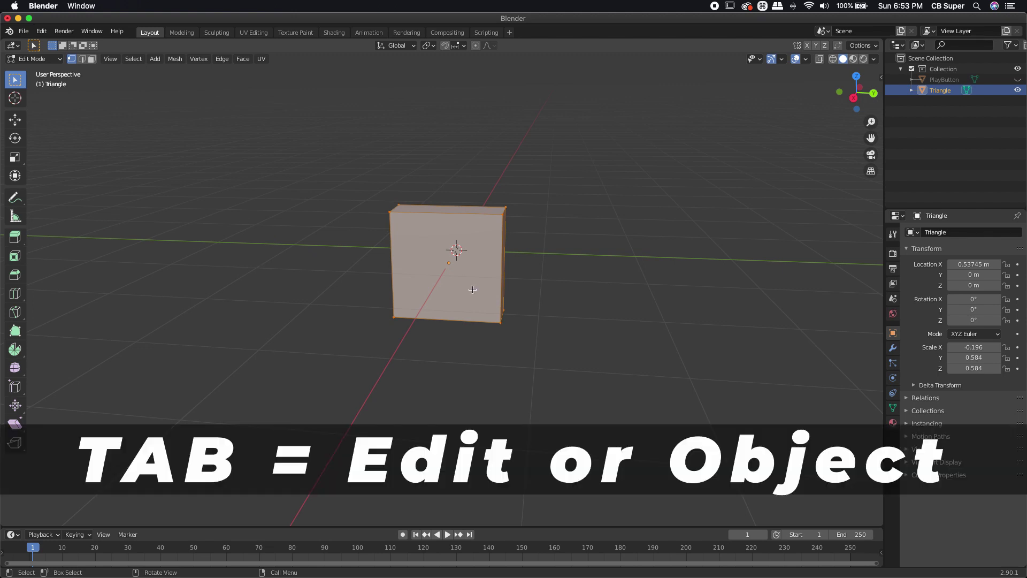
{"action": "key", "text": "Tab"}
{"action": "key", "text": "Tab"}
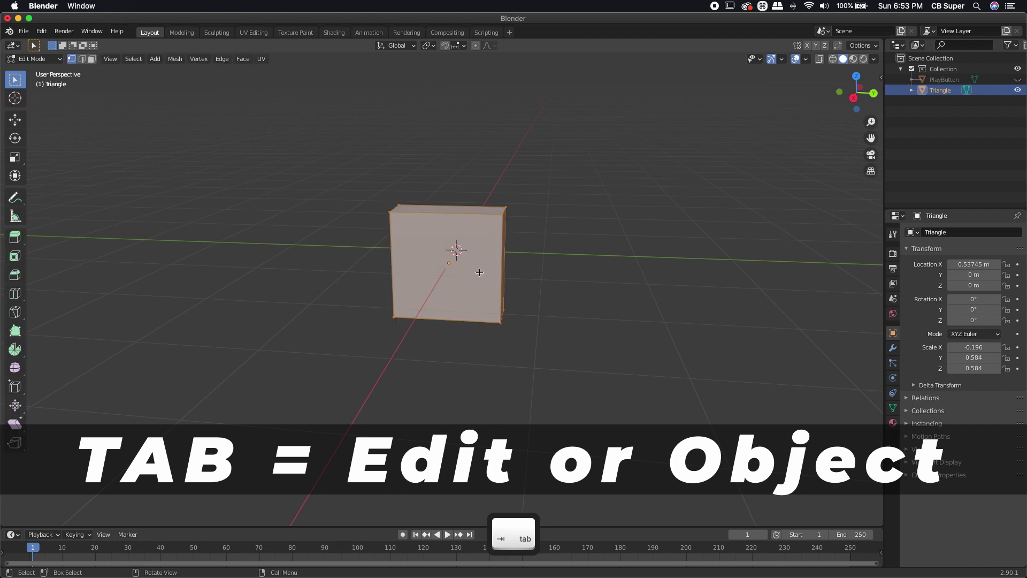
{"action": "middle_click_drag", "start_coordinate": [371, 251], "coordinate": [604, 300]}
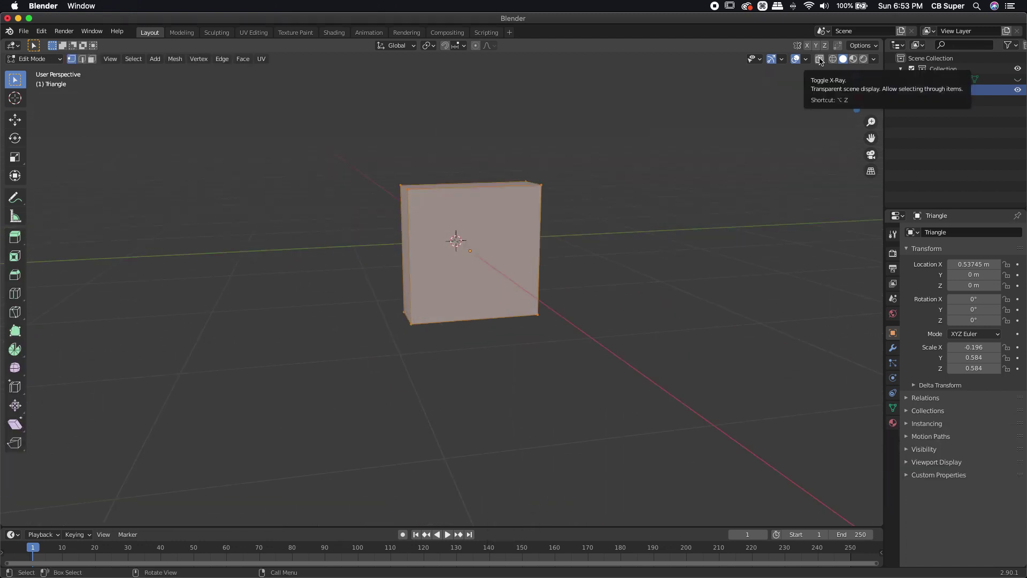
{"action": "left_click", "coordinate": [819, 60]}
{"action": "mouse_move", "coordinate": [587, 265]}
{"action": "middle_mouse_down"}
{"action": "mouse_move", "coordinate": [617, 273]}
{"action": "mouse_move", "coordinate": [577, 257]}
{"action": "middle_mouse_up"}
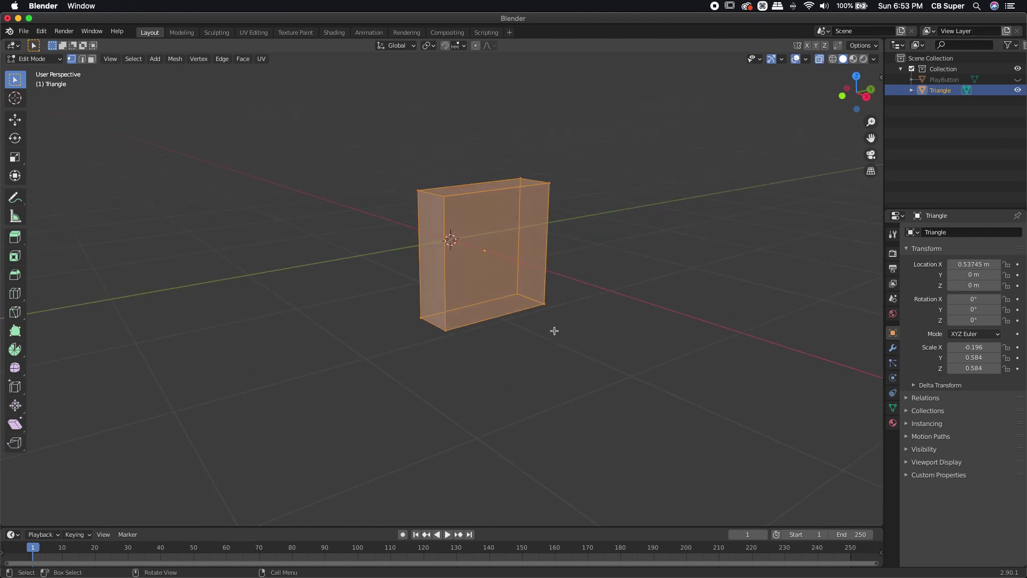
Step: Box-select the vertices on the block's right side and bring up the Merge menu
{"action": "left_click_drag", "start_coordinate": [587, 334], "coordinate": [539, 165]}
{"action": "middle_click_drag", "start_coordinate": [575, 321], "coordinate": [544, 323]}
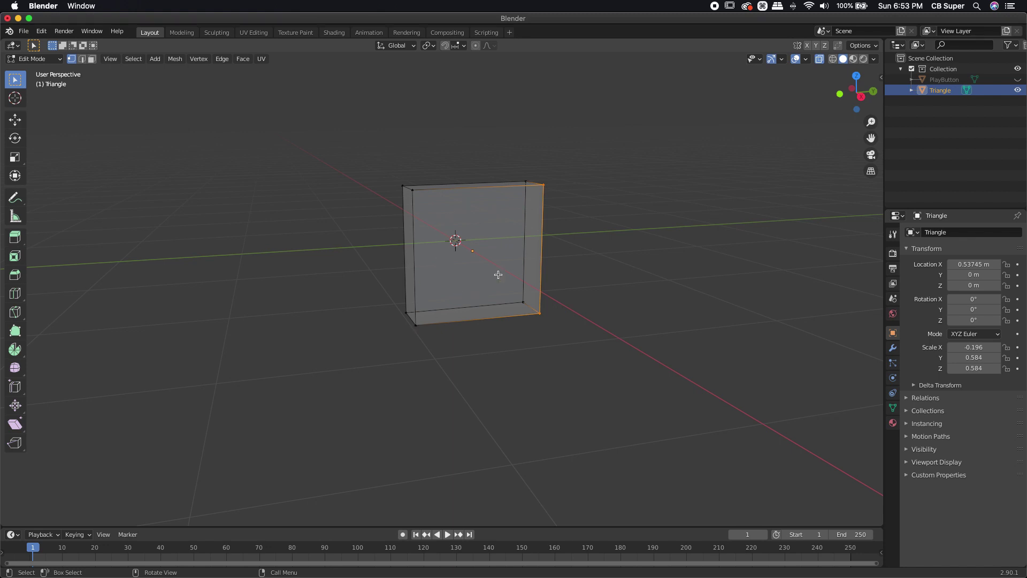
{"action": "middle_click_drag", "start_coordinate": [588, 273], "coordinate": [562, 272]}
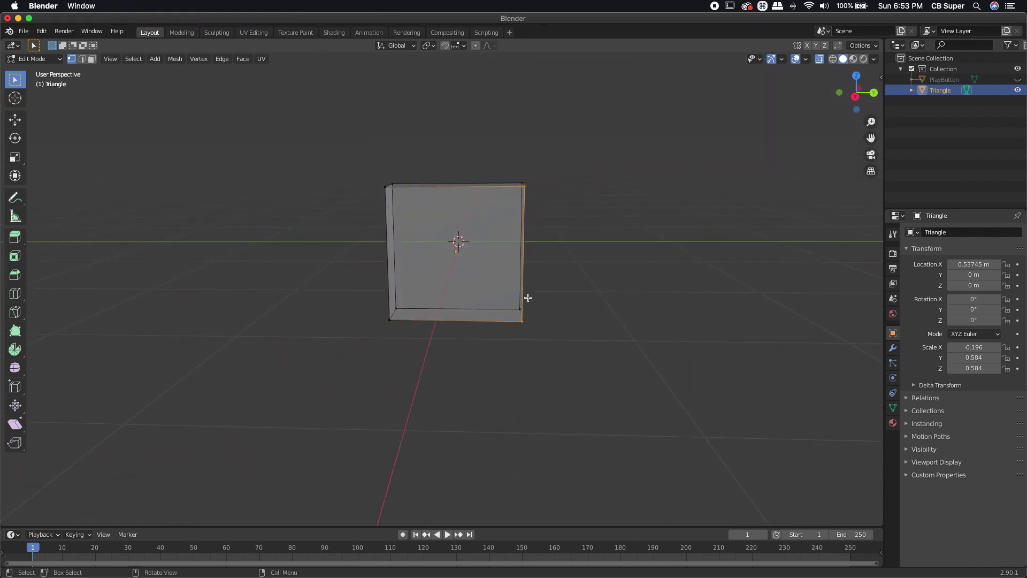
{"action": "middle_click_drag", "start_coordinate": [501, 278], "coordinate": [653, 290]}
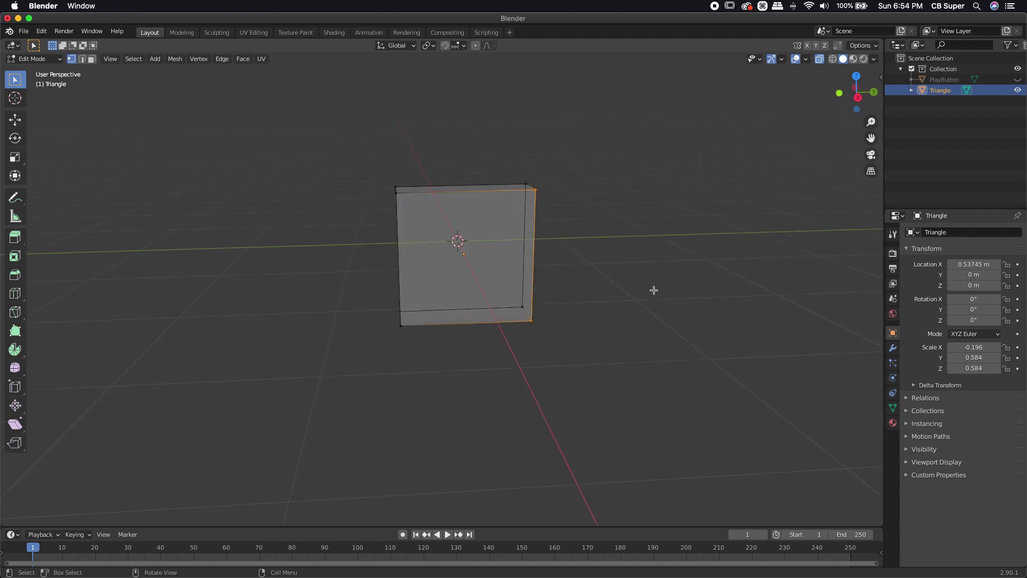
{"action": "middle_click_drag", "start_coordinate": [654, 290], "coordinate": [572, 237]}
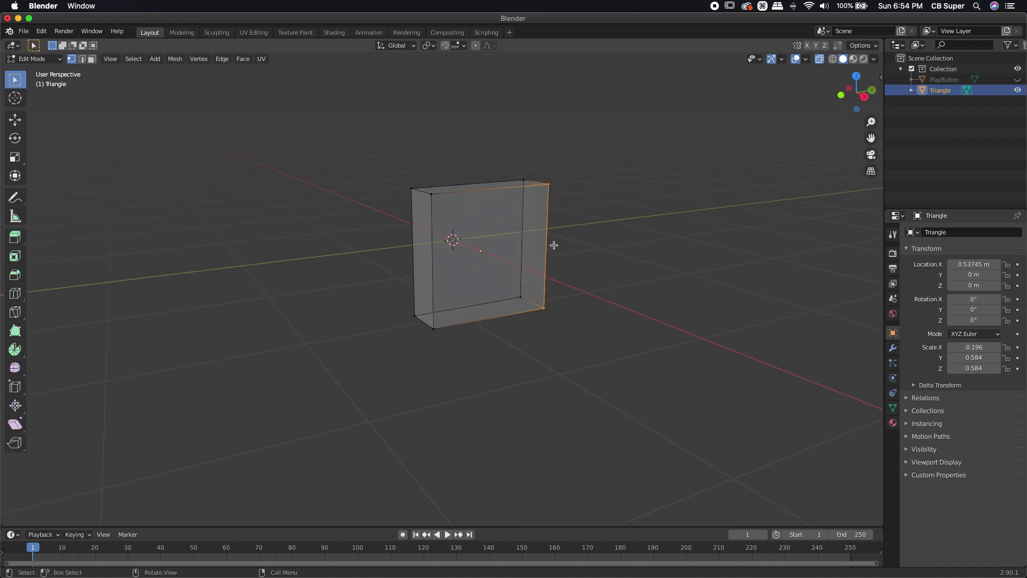
{"action": "key", "text": "m"}
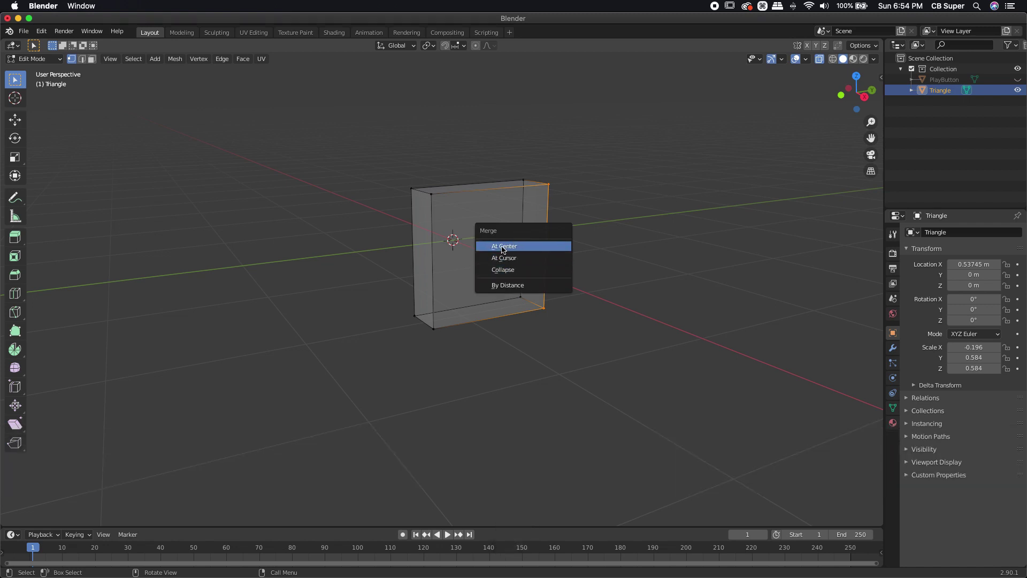
Step: Merge the selection At Center, repeat for the two right-edge vertices, then return to Object Mode
{"action": "left_click", "coordinate": [503, 249]}
{"action": "middle_click_drag", "start_coordinate": [599, 252], "coordinate": [479, 160]}
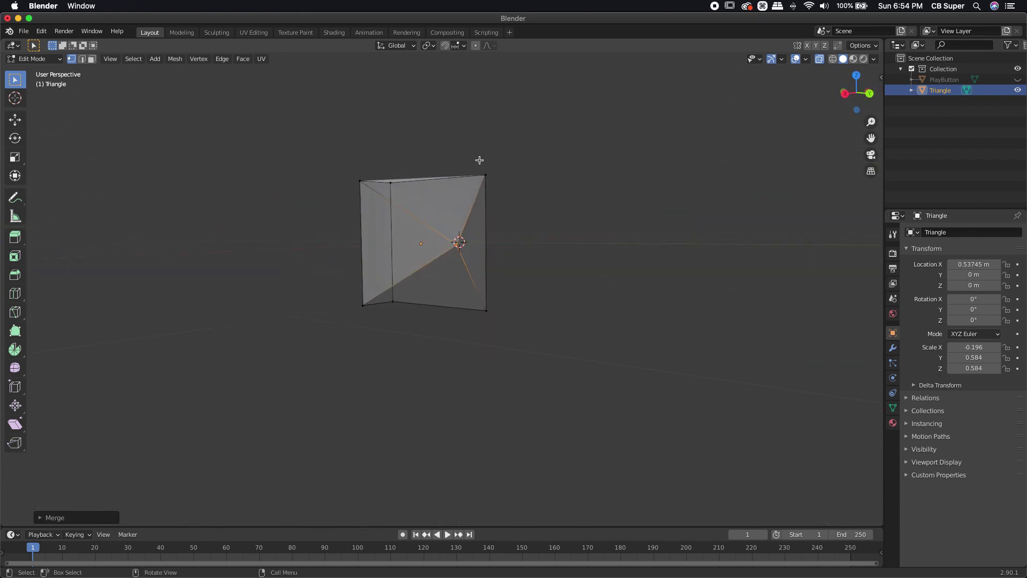
{"action": "left_click_drag", "start_coordinate": [480, 160], "coordinate": [516, 328]}
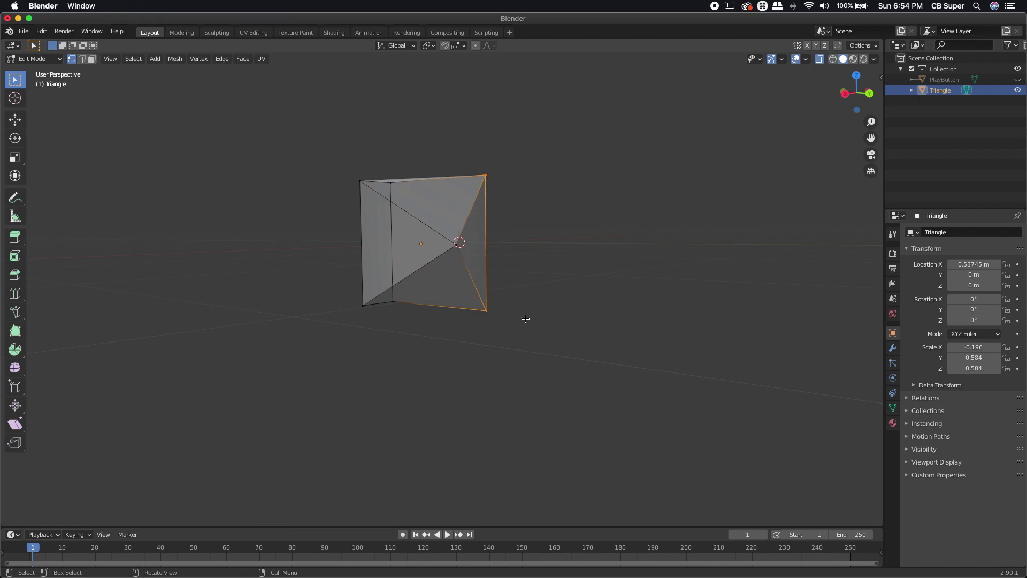
{"action": "key", "text": "shift+r"}
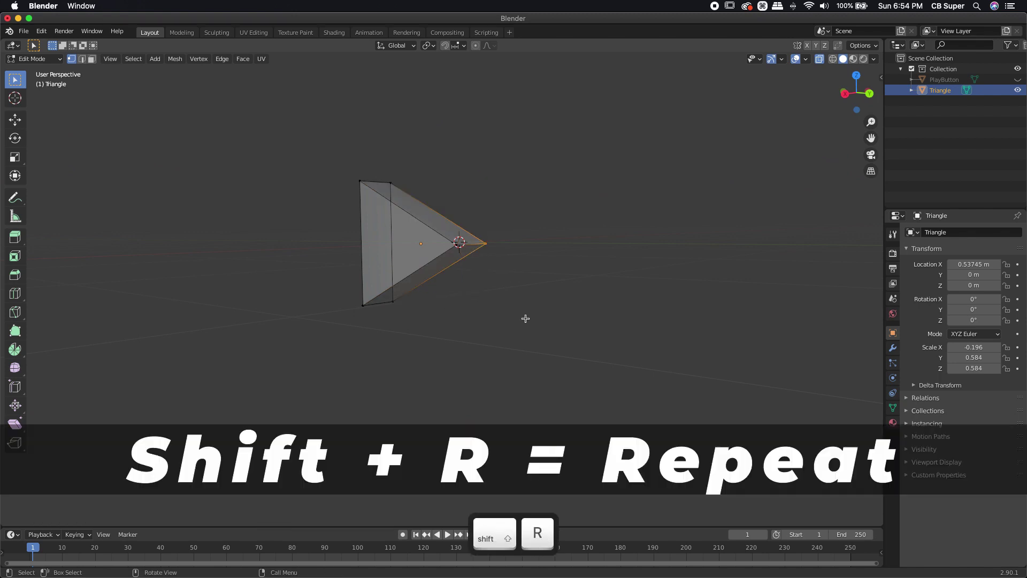
{"action": "middle_click_drag", "start_coordinate": [484, 348], "coordinate": [543, 362]}
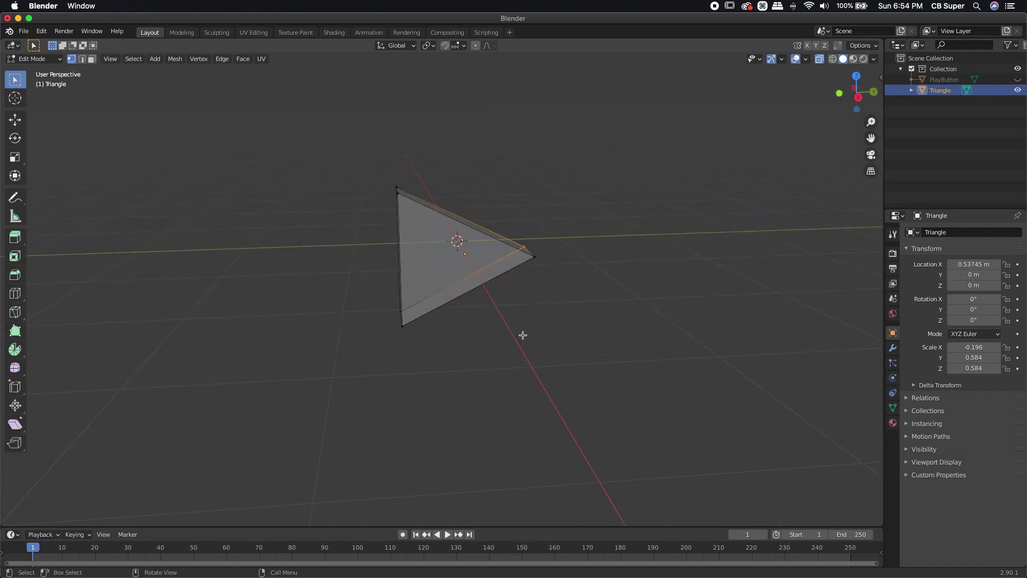
{"action": "key", "text": "Tab"}
{"action": "middle_click_drag", "start_coordinate": [513, 323], "coordinate": [518, 317]}
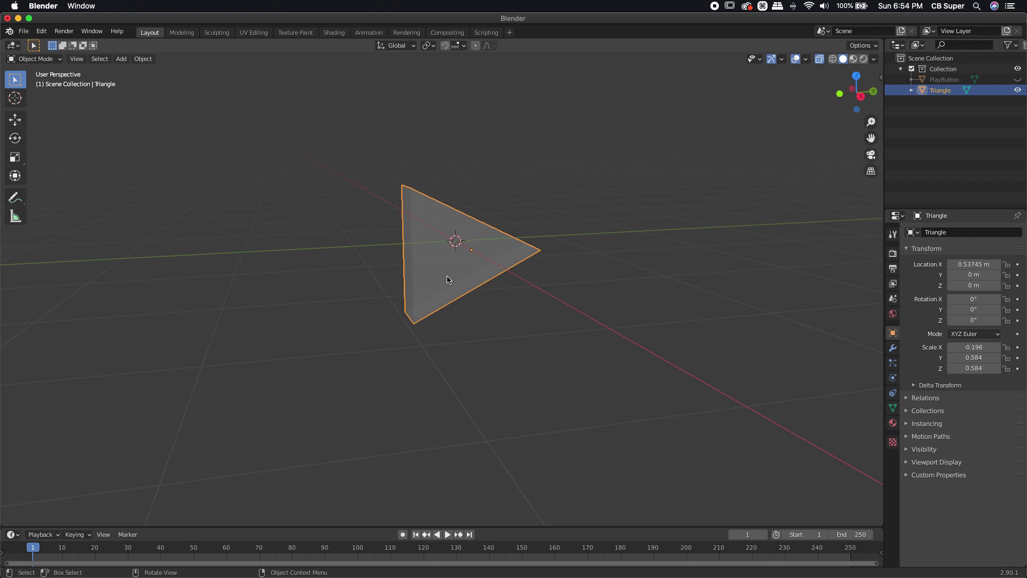
Step: Add a Bevel modifier to Triangle with an Amount of 0.13 m
{"action": "left_click", "coordinate": [892, 349]}
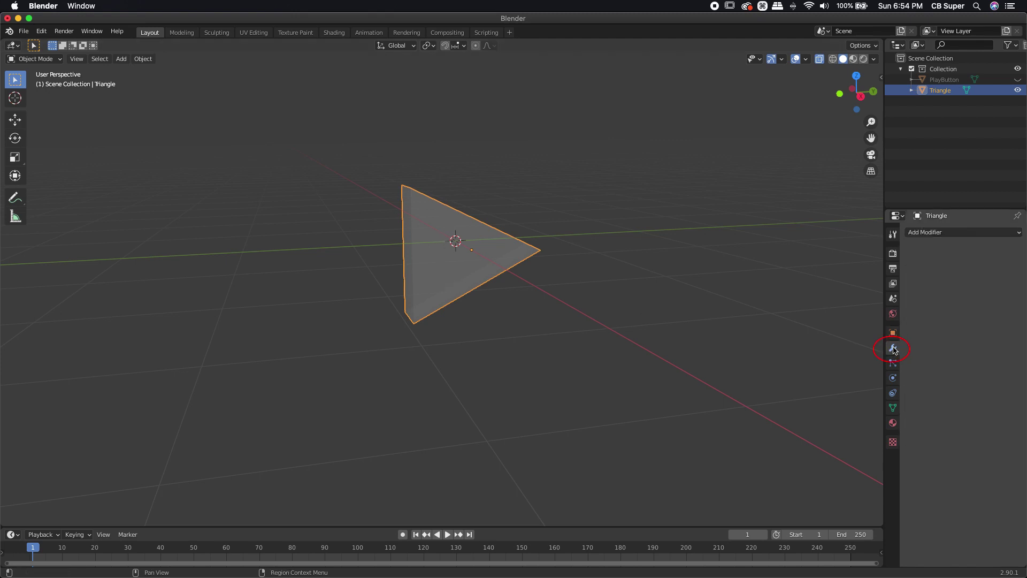
{"action": "left_click", "coordinate": [934, 234]}
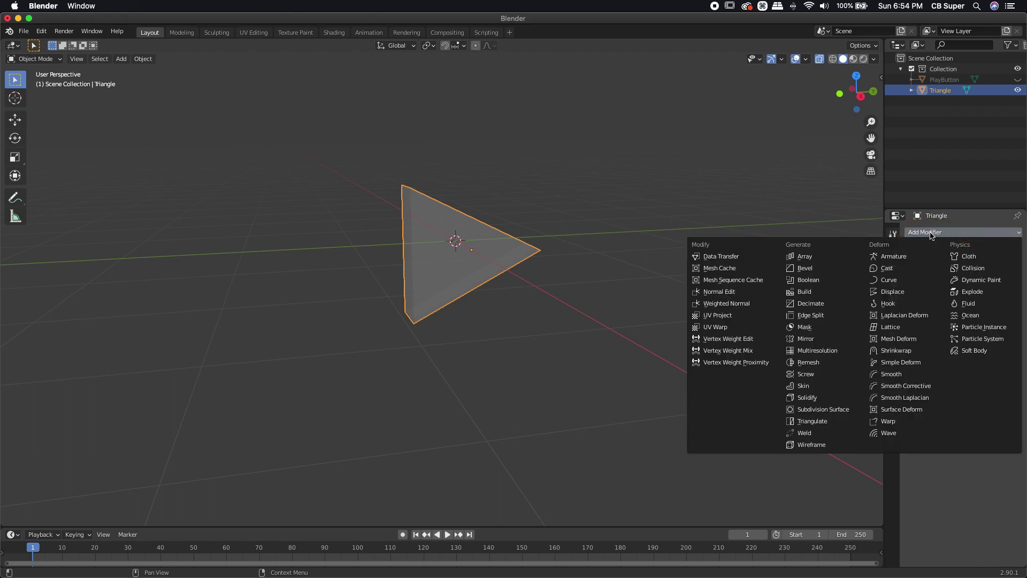
{"action": "left_click", "coordinate": [805, 269]}
{"action": "middle_click_drag", "start_coordinate": [489, 264], "coordinate": [433, 244]}
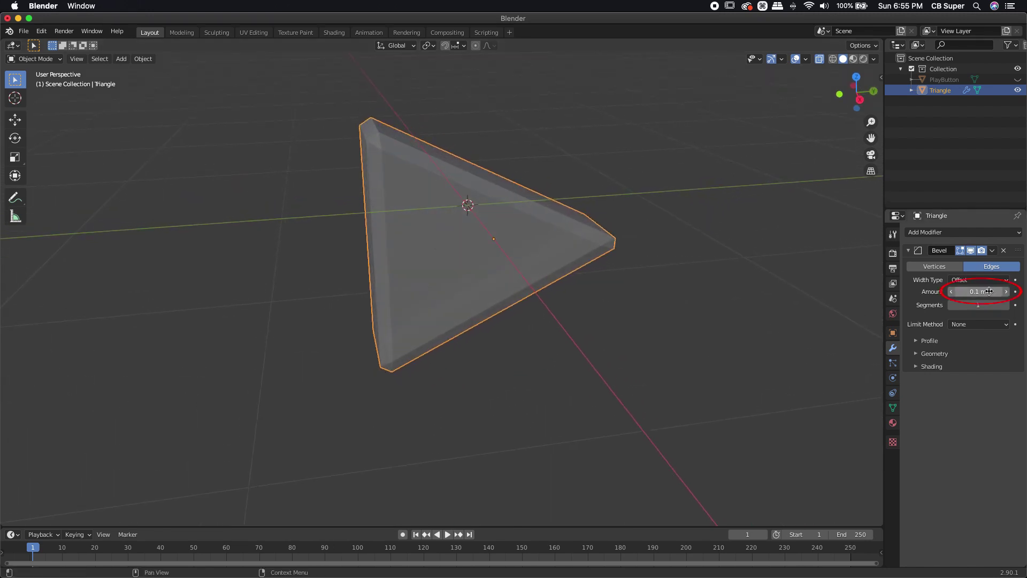
{"action": "left_click", "coordinate": [1006, 293]}
{"action": "left_click", "coordinate": [1006, 292]}
{"action": "left_click", "coordinate": [1005, 292]}
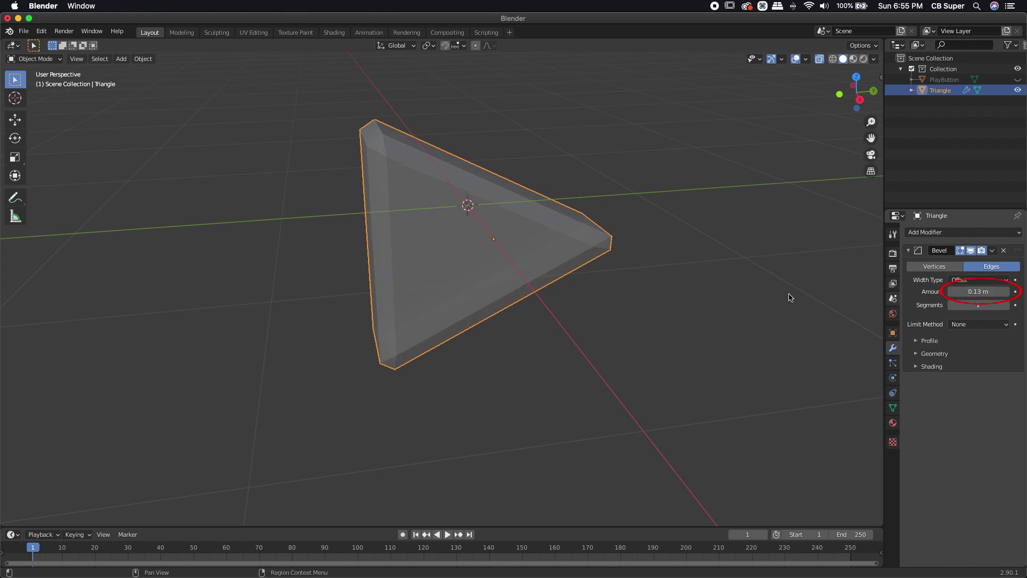
{"action": "middle_click_drag", "start_coordinate": [727, 293], "coordinate": [706, 284]}
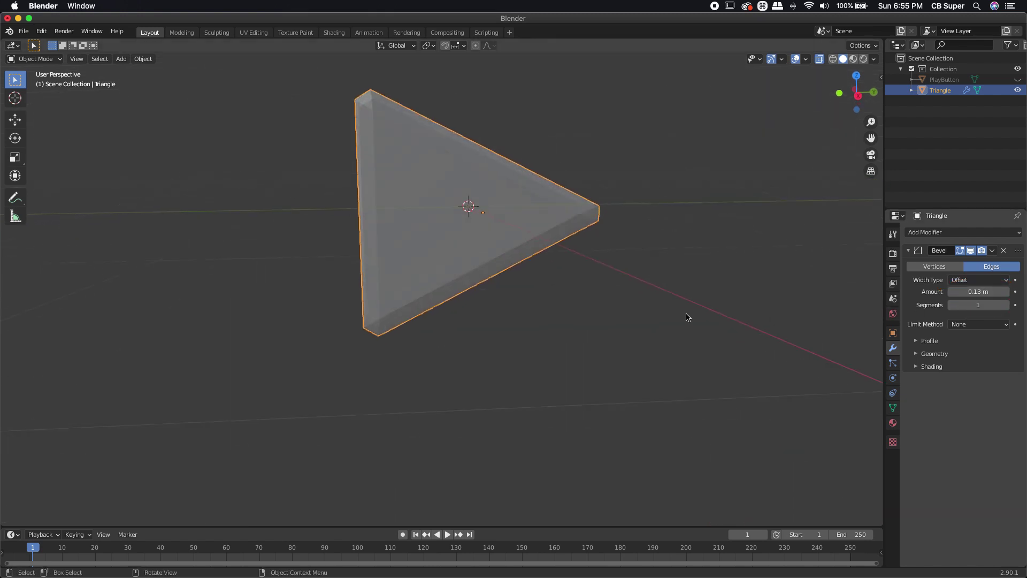
{"action": "middle_click_drag", "start_coordinate": [431, 213], "coordinate": [442, 230]}
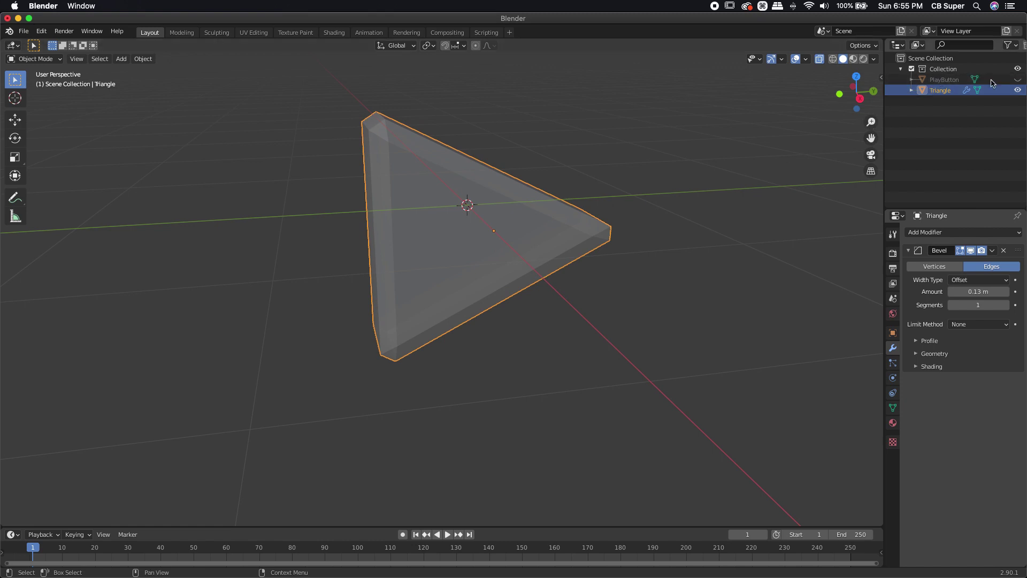
Step: Unhide the PlayButton slab in the Outliner and select it
{"action": "left_click", "coordinate": [1017, 80]}
{"action": "scroll", "coordinate": [373, 378], "scroll_direction": "down", "scroll_amount": 4}
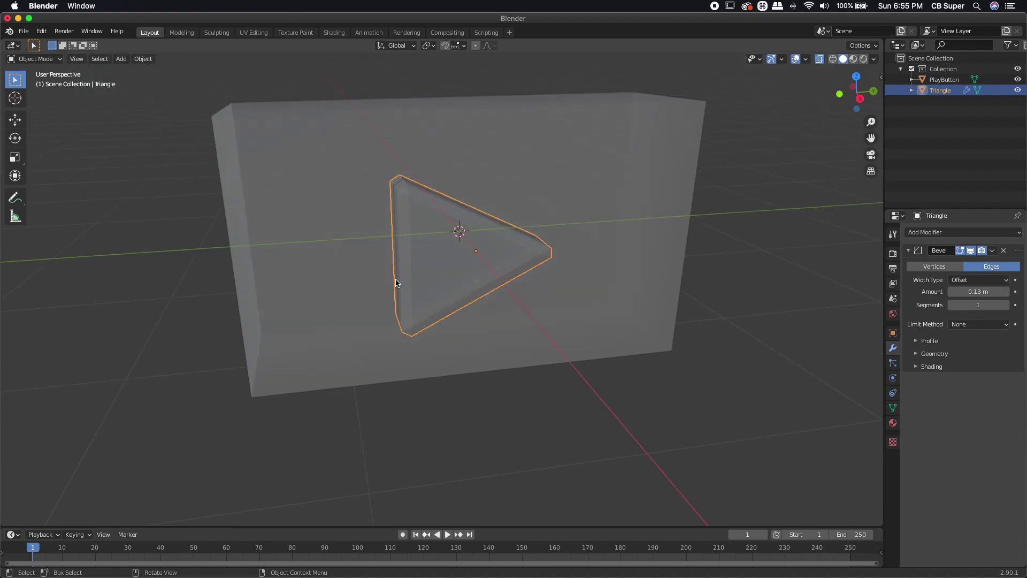
{"action": "left_click", "coordinate": [284, 152]}
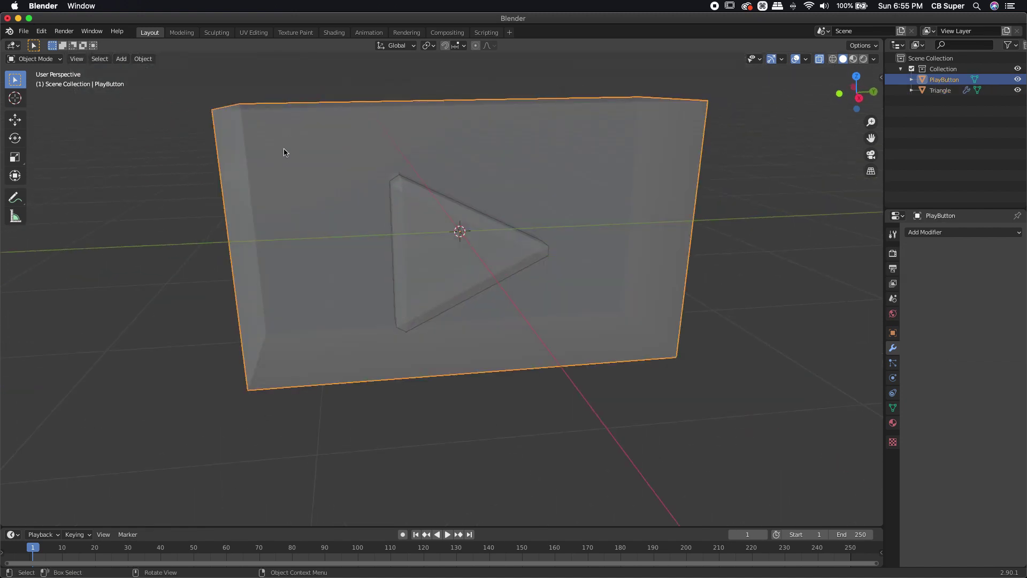
Step: Add a Boolean modifier to PlayButton, keeping Difference, with Triangle as the cutter object
{"action": "left_click", "coordinate": [942, 233]}
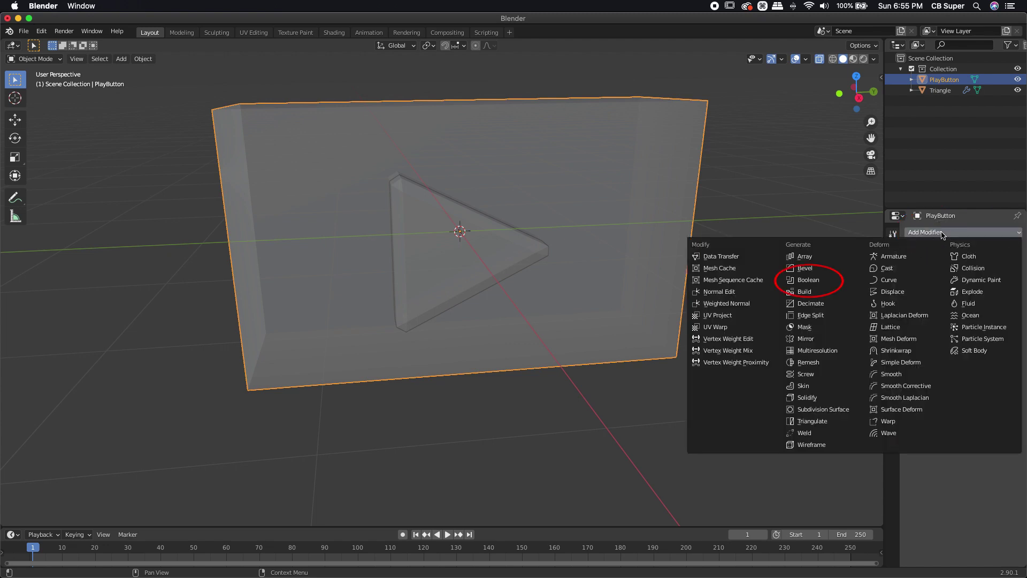
{"action": "left_click", "coordinate": [811, 284]}
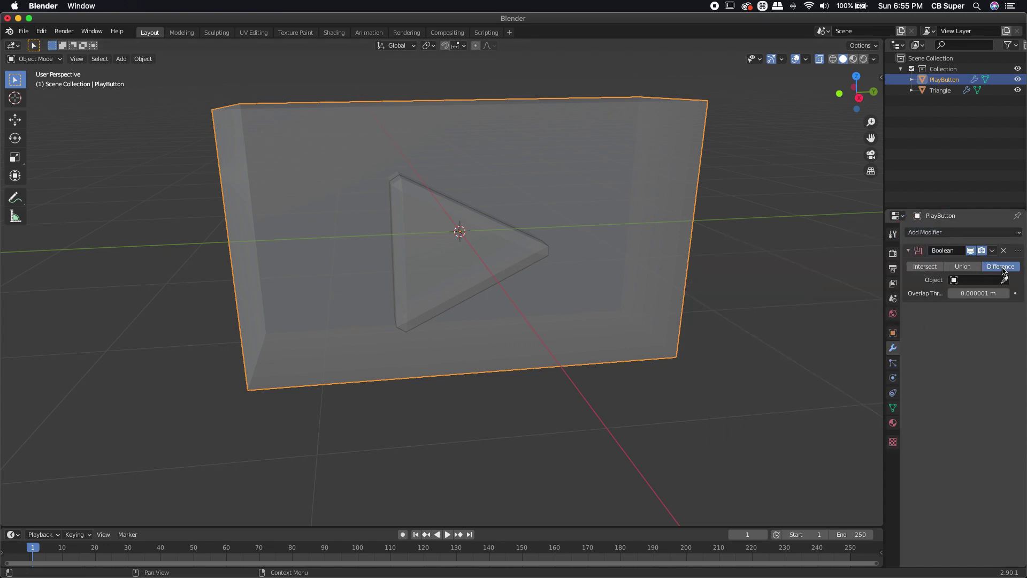
{"action": "left_click", "coordinate": [954, 281]}
{"action": "left_click", "coordinate": [916, 296]}
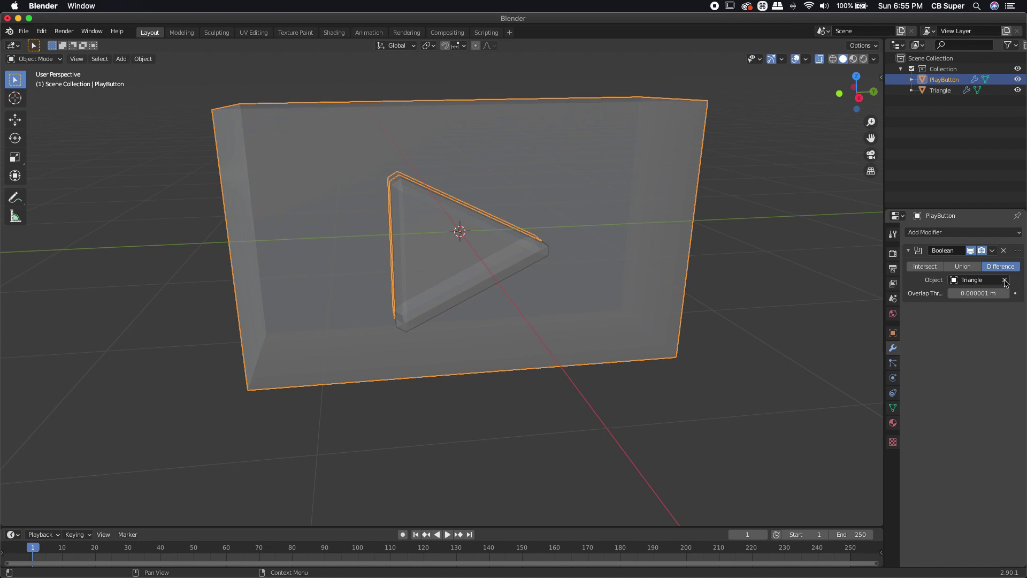
Step: Orbit around the slab to check the Boolean cut from the side and front
{"action": "middle_click_drag", "start_coordinate": [545, 210], "coordinate": [598, 210]}
{"action": "left_click", "coordinate": [451, 236]}
{"action": "left_click", "coordinate": [598, 210]}
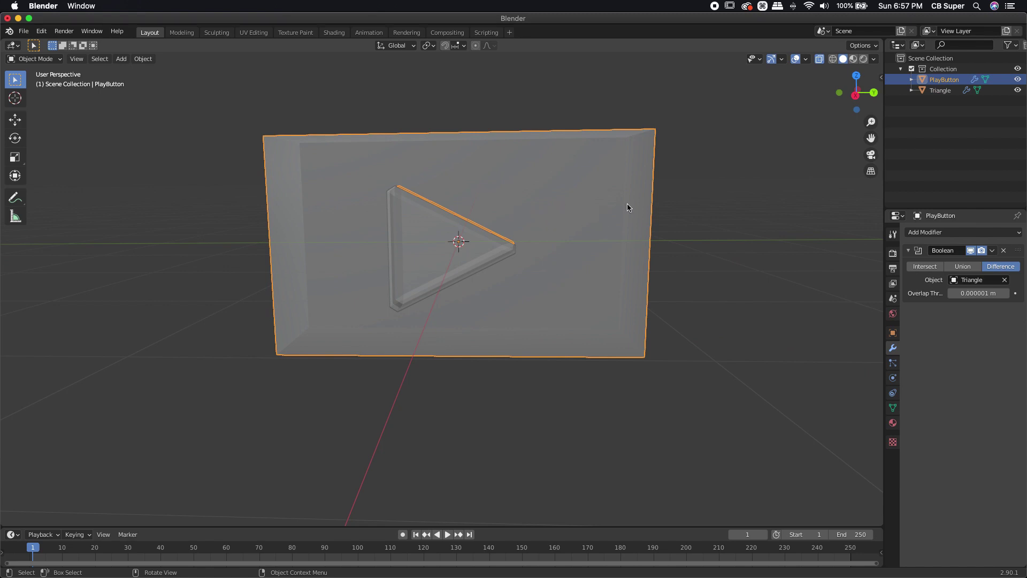
{"action": "middle_click_drag", "start_coordinate": [775, 254], "coordinate": [728, 258]}
{"action": "middle_click_drag", "start_coordinate": [426, 236], "coordinate": [576, 238]}
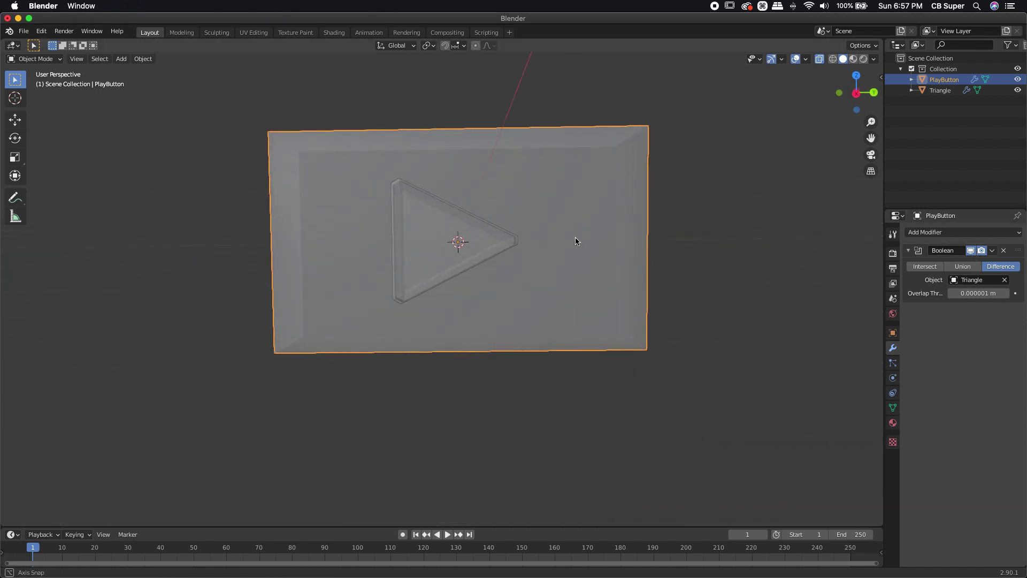
Step: Nudge the Triangle cutter along the Y axis (G, Y), then reselect PlayButton
{"action": "left_click", "coordinate": [432, 233]}
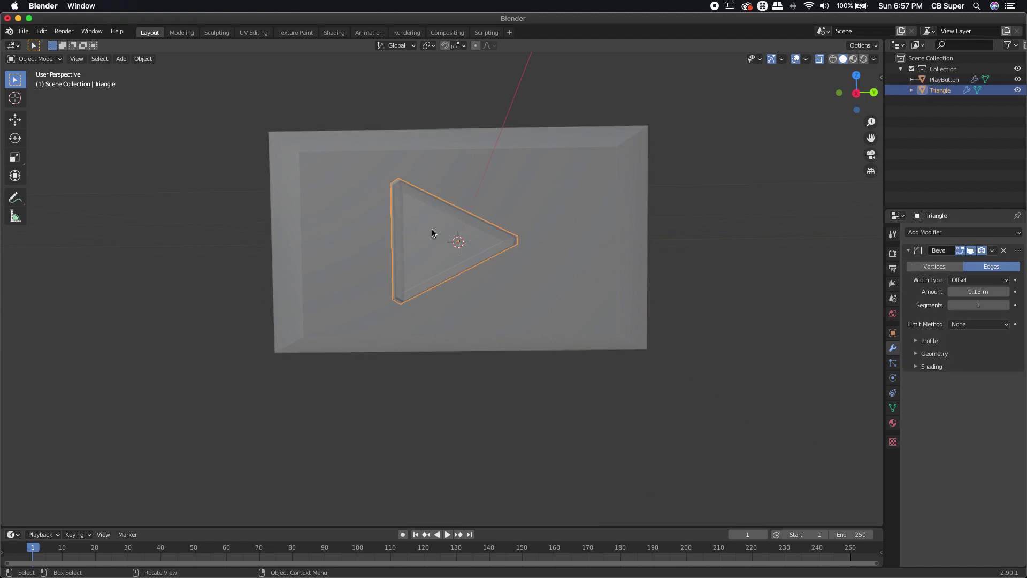
{"action": "key", "text": "g"}
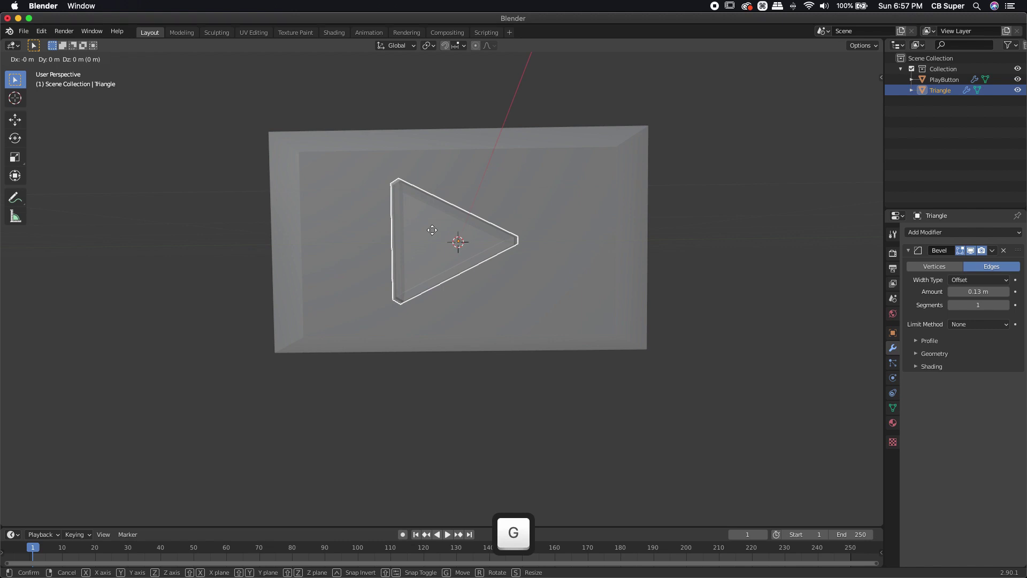
{"action": "key", "text": "y"}
{"action": "left_click", "coordinate": [440, 234]}
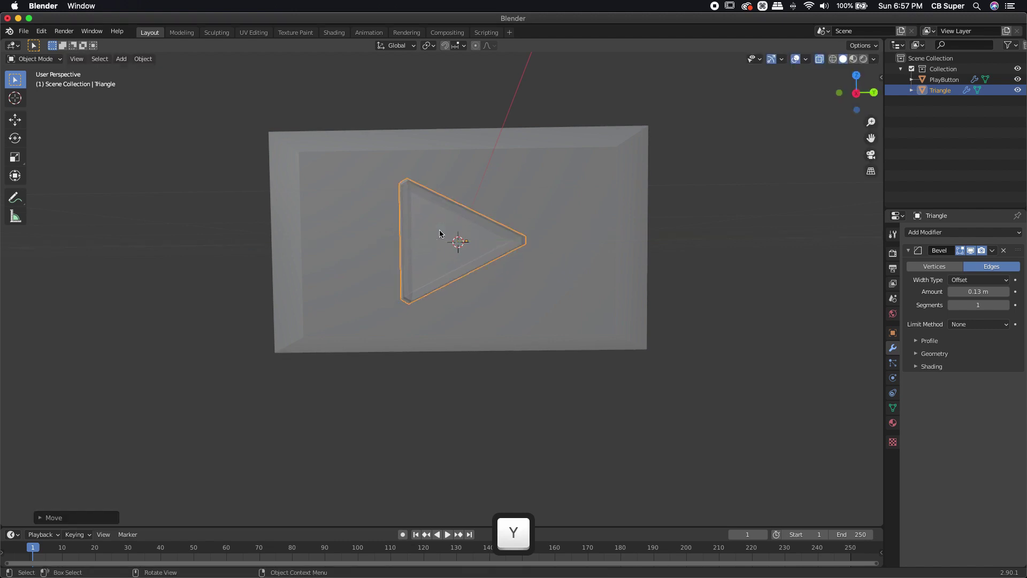
{"action": "middle_click_drag", "start_coordinate": [646, 355], "coordinate": [781, 278]}
{"action": "left_click", "coordinate": [620, 345]}
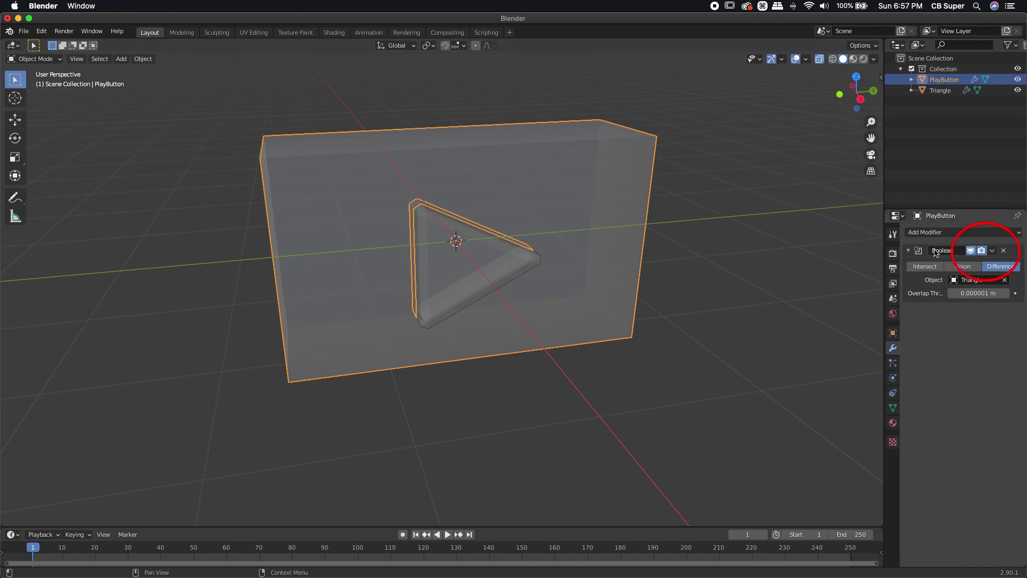
Step: Apply the Boolean modifier on PlayButton to make the triangular cut permanent
{"action": "left_click", "coordinate": [992, 251]}
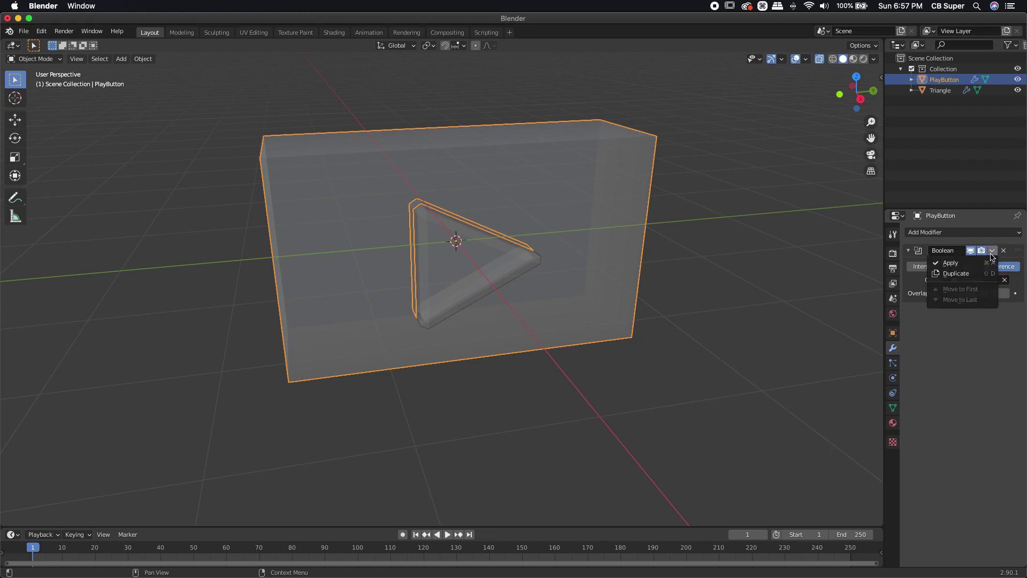
{"action": "left_click", "coordinate": [951, 263]}
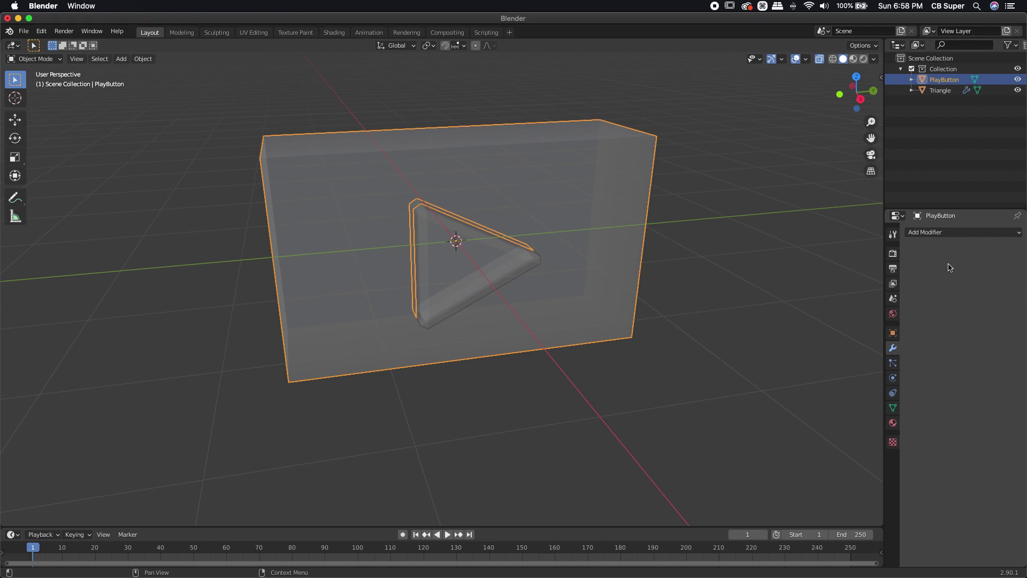
{"action": "middle_click_drag", "start_coordinate": [699, 268], "coordinate": [534, 222]}
Step: Hide the Triangle in the Outliner and enter Edit Mode on PlayButton
{"action": "left_click", "coordinate": [432, 234]}
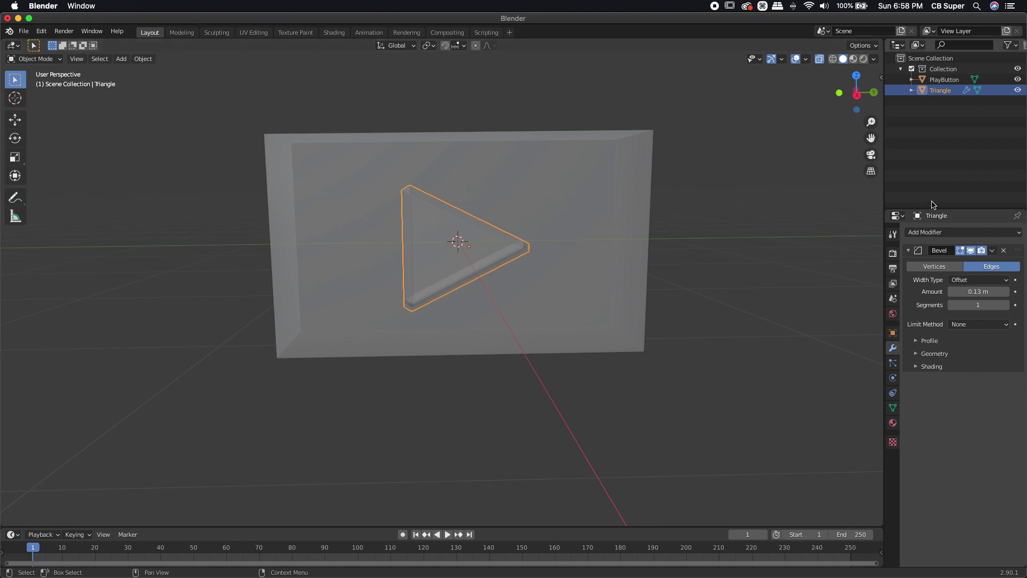
{"action": "left_click", "coordinate": [1017, 90]}
{"action": "left_click", "coordinate": [321, 162]}
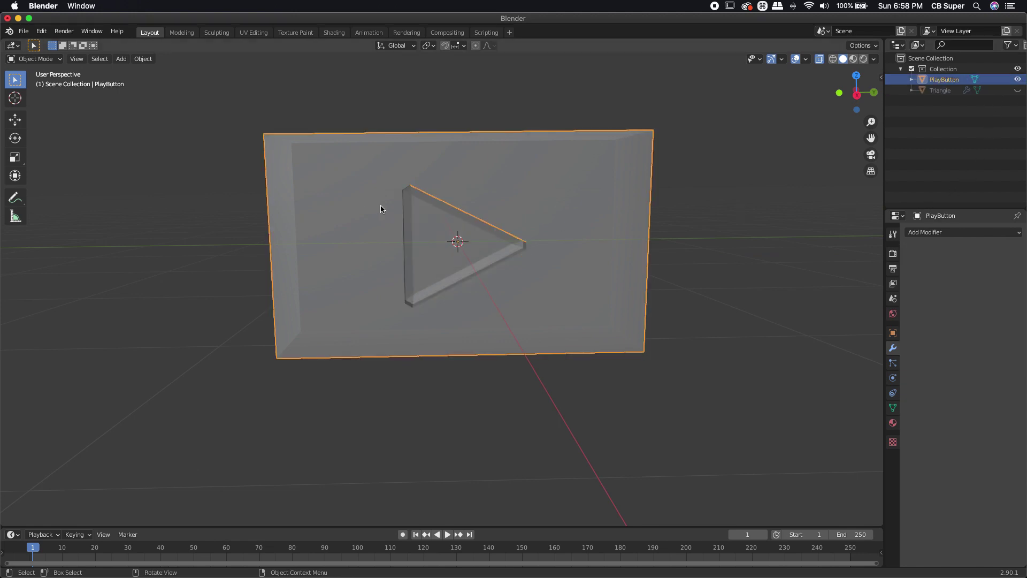
{"action": "key", "text": "Tab"}
{"action": "middle_click_drag", "start_coordinate": [380, 206], "coordinate": [522, 233]}
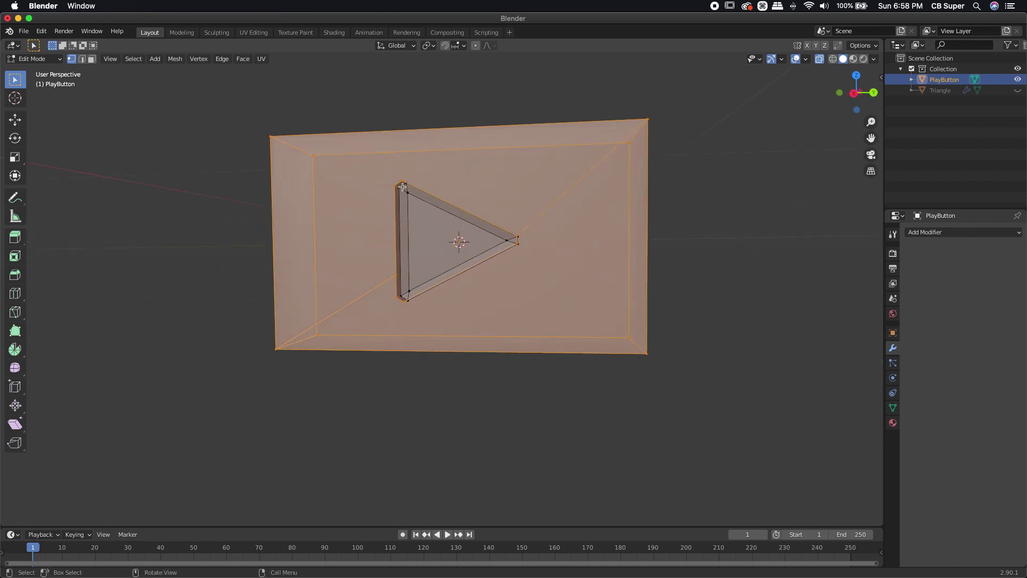
{"action": "middle_click_drag", "start_coordinate": [475, 194], "coordinate": [511, 290]}
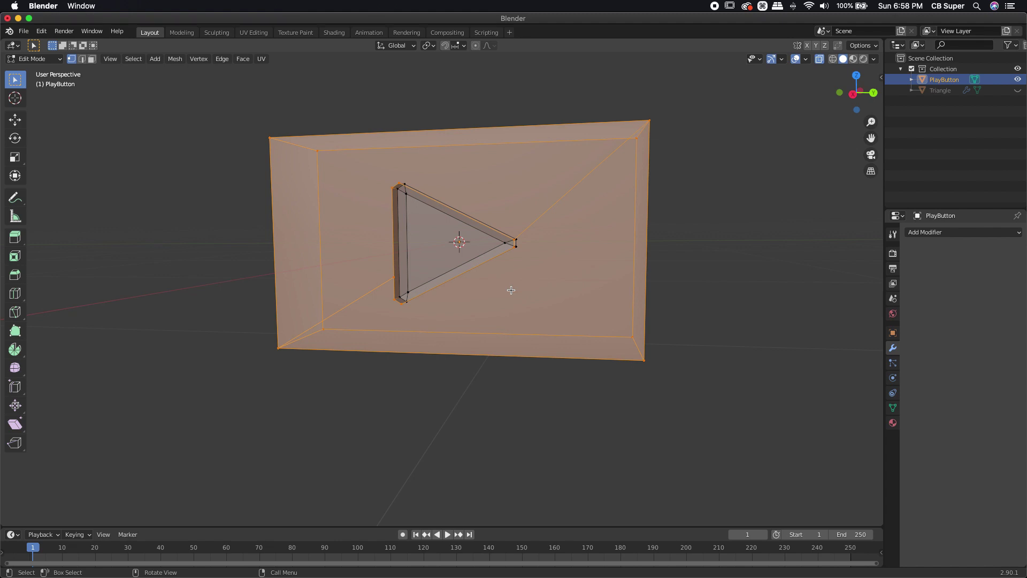
{"action": "middle_click_drag", "start_coordinate": [511, 289], "coordinate": [502, 287]}
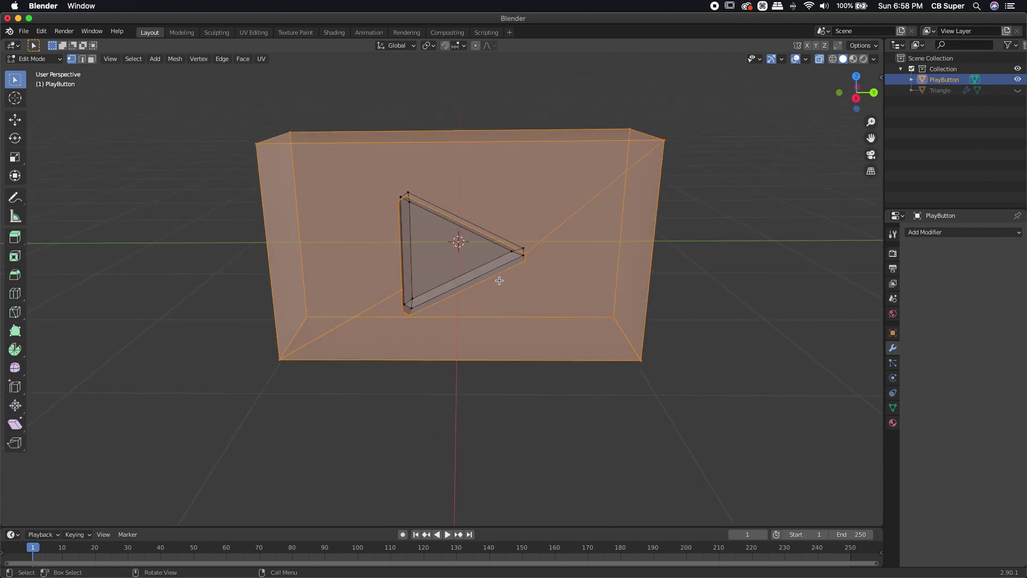
Step: Add a vertical edge loop slid left and a horizontal edge loop across the slab
{"action": "left_click", "coordinate": [16, 294]}
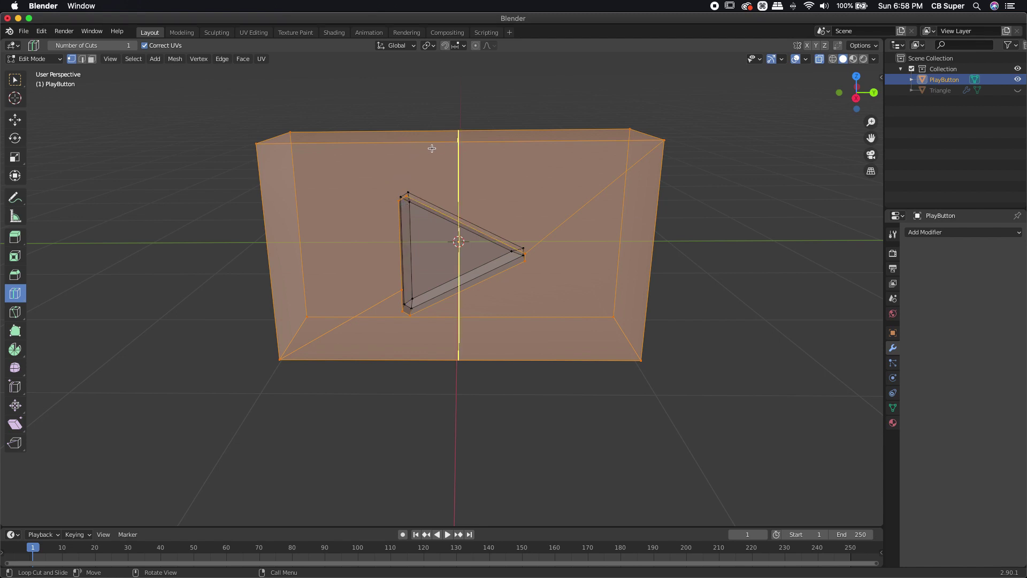
{"action": "left_click_drag", "start_coordinate": [445, 142], "coordinate": [390, 143]}
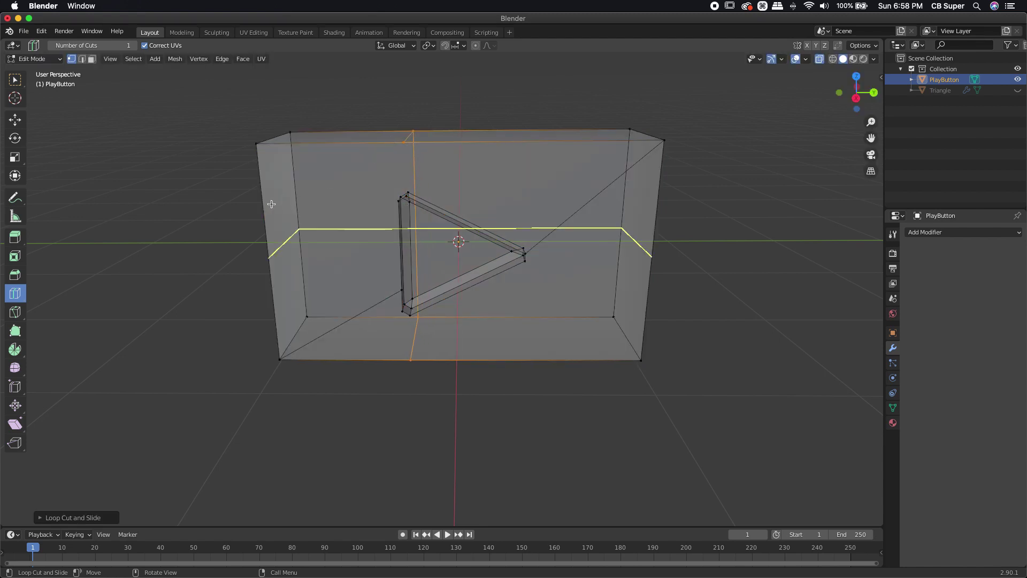
{"action": "left_click_drag", "start_coordinate": [272, 204], "coordinate": [279, 292]}
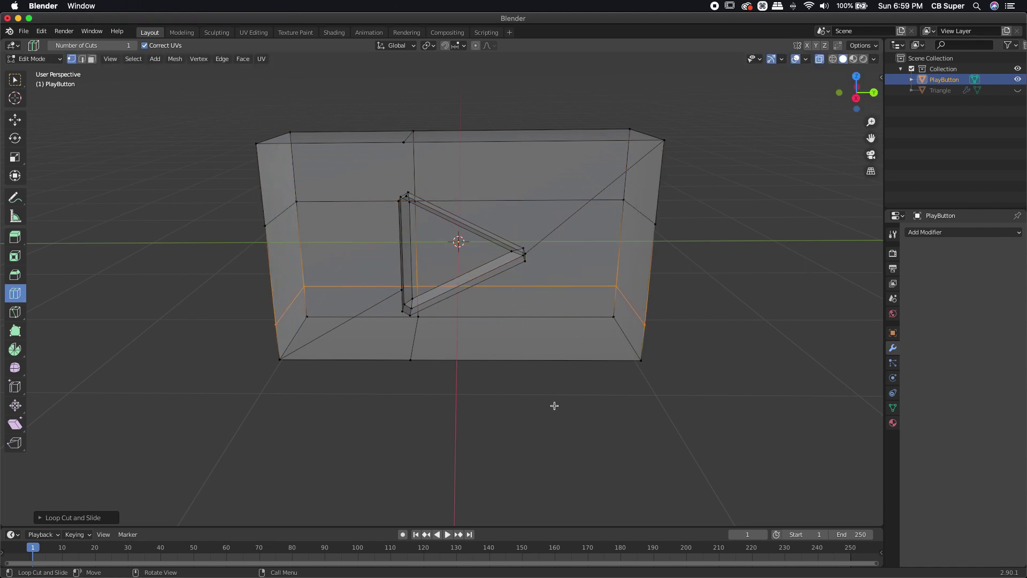
{"action": "middle_click_drag", "start_coordinate": [552, 406], "coordinate": [530, 387]}
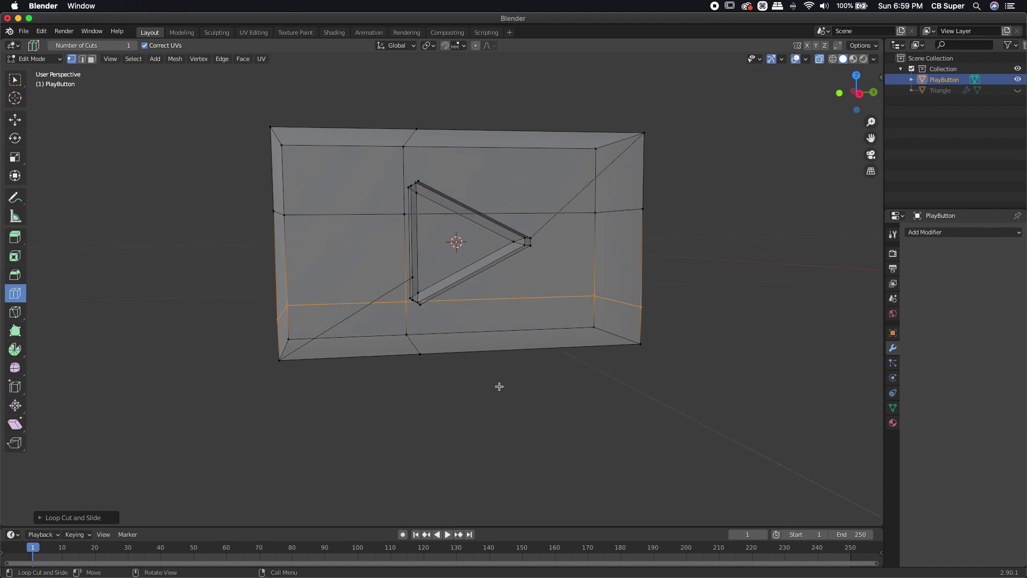
Step: Switch to solid display and knife-cut from the slab's top edge to the triangle's top corner
{"action": "left_click", "coordinate": [15, 312]}
{"action": "middle_click_drag", "start_coordinate": [284, 294], "coordinate": [316, 295]}
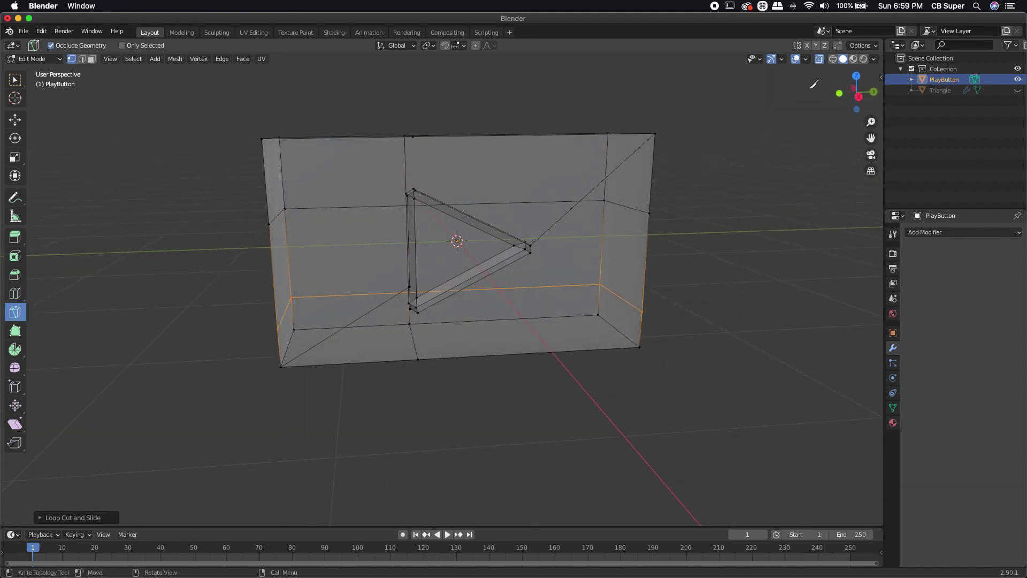
{"action": "left_click", "coordinate": [819, 59]}
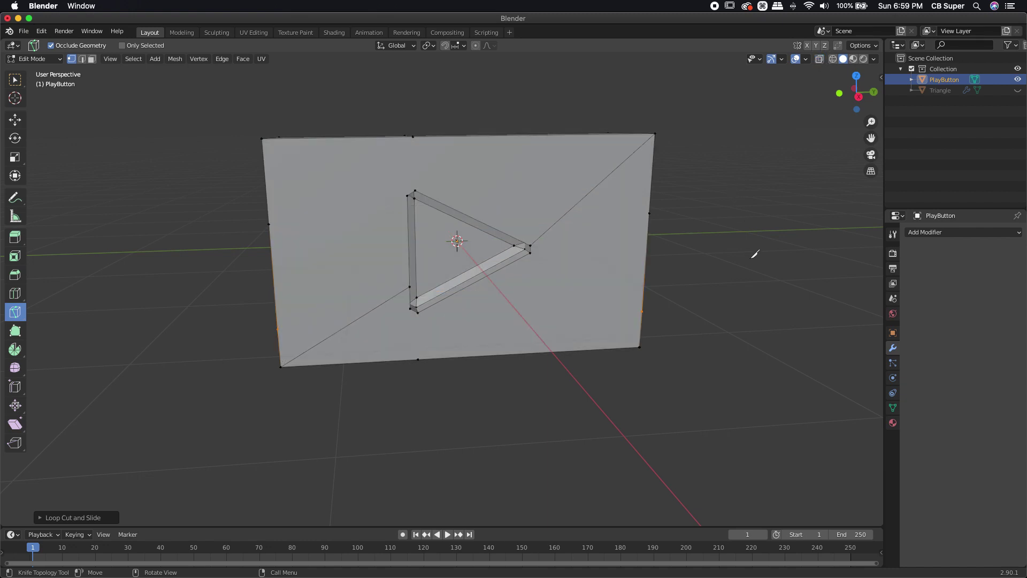
{"action": "scroll", "coordinate": [413, 184], "scroll_direction": "up", "scroll_amount": 3}
{"action": "middle_click_drag", "start_coordinate": [452, 122], "coordinate": [408, 90]}
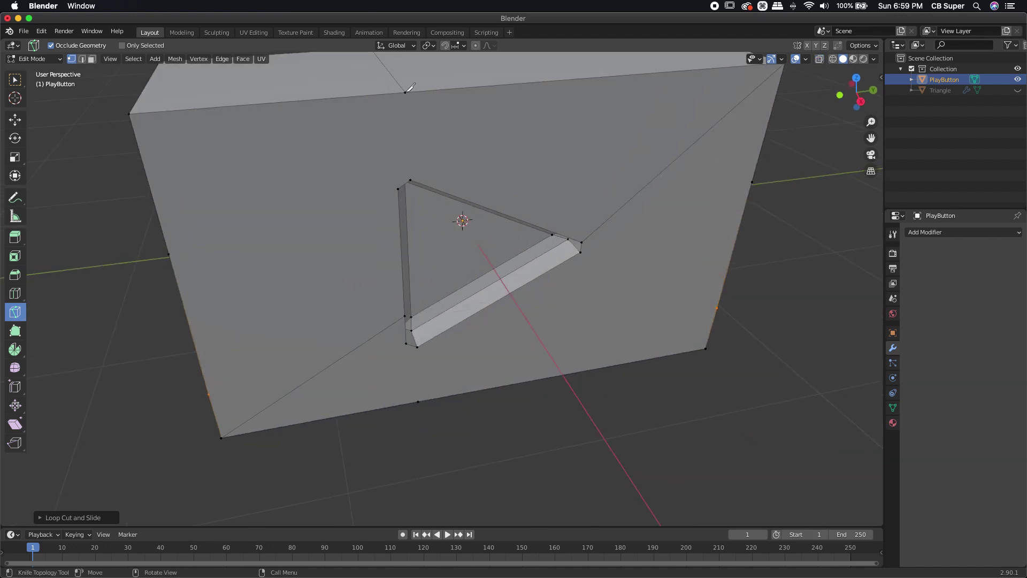
{"action": "left_click", "coordinate": [405, 92]}
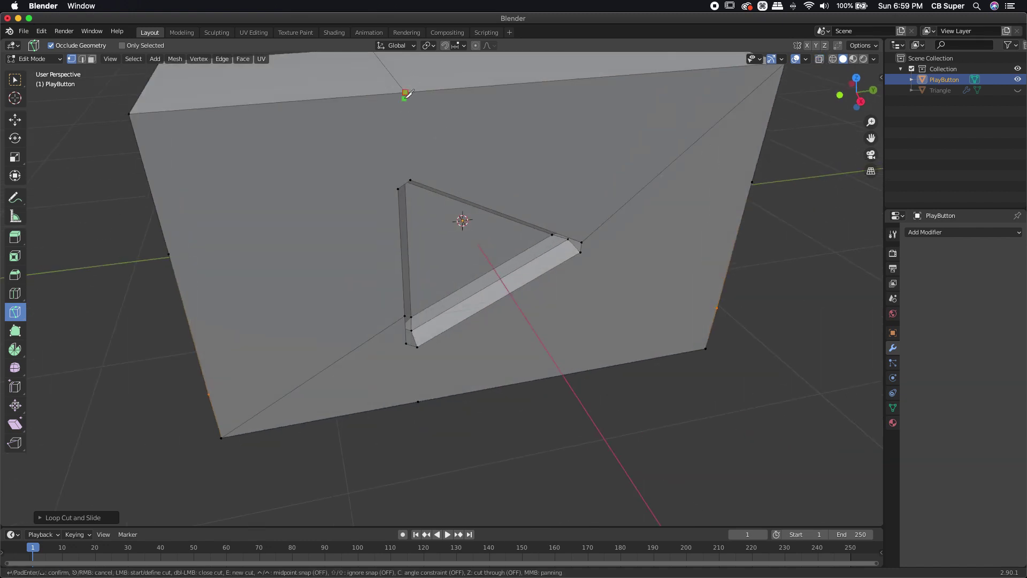
{"action": "left_click", "coordinate": [411, 178]}
{"action": "key", "text": "space"}
Step: Knife-cut from the slab's left edge to the triangle's top-left and lower-left corners
{"action": "middle_click_drag", "start_coordinate": [333, 173], "coordinate": [354, 183]}
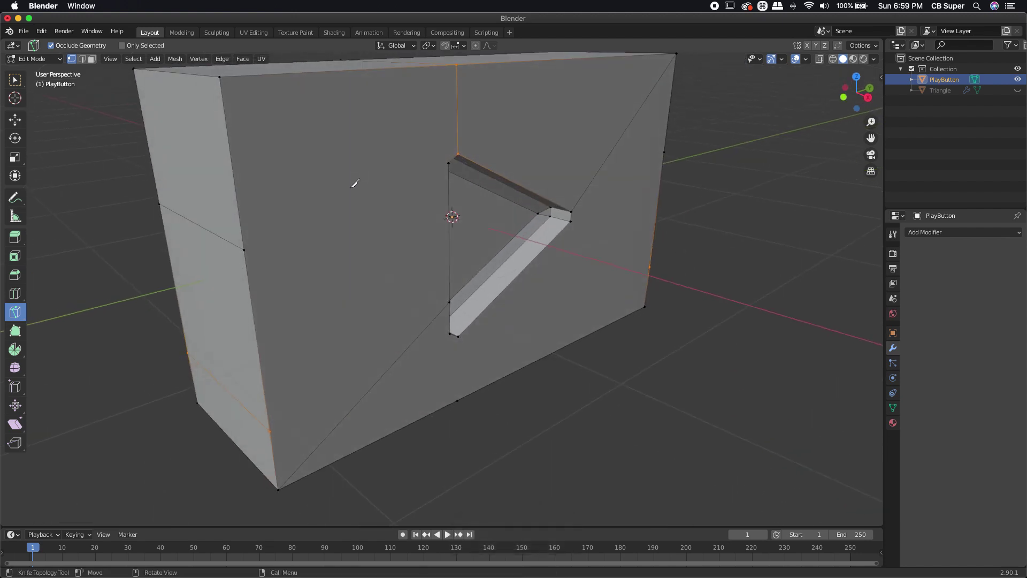
{"action": "left_click", "coordinate": [245, 249]}
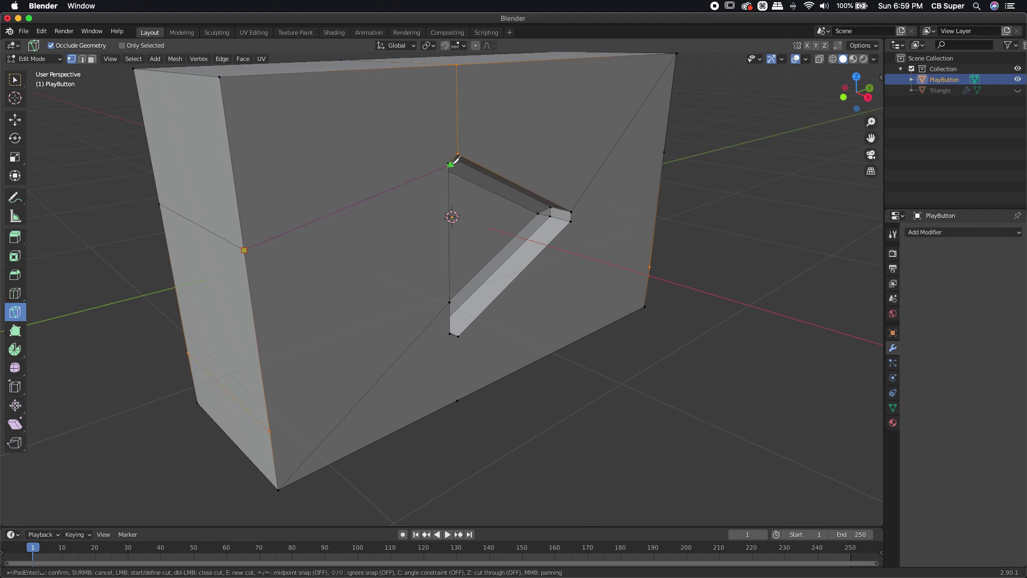
{"action": "left_click", "coordinate": [448, 163]}
{"action": "key", "text": "space"}
{"action": "middle_click_drag", "start_coordinate": [409, 226], "coordinate": [248, 316]}
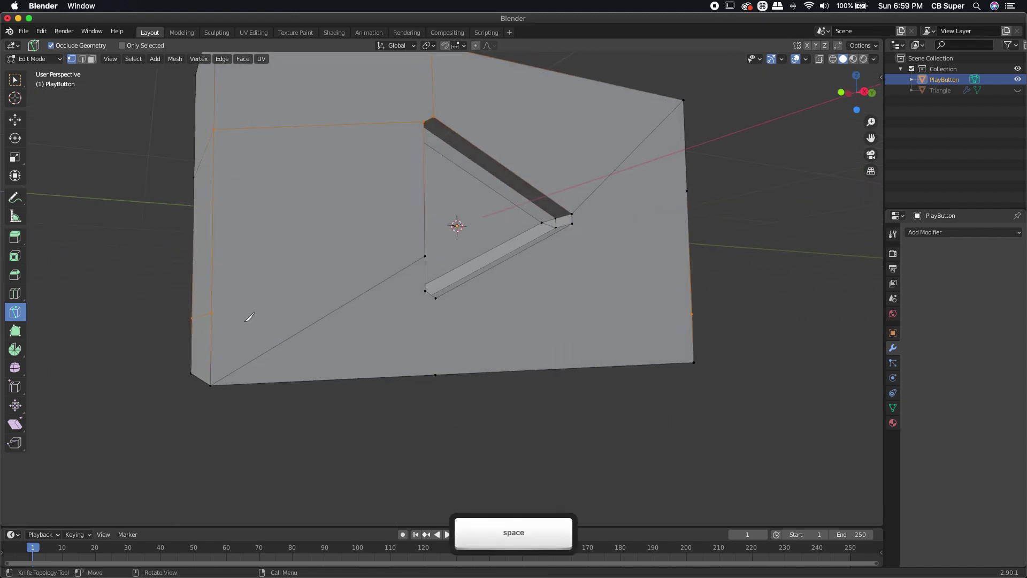
{"action": "left_click", "coordinate": [212, 312]}
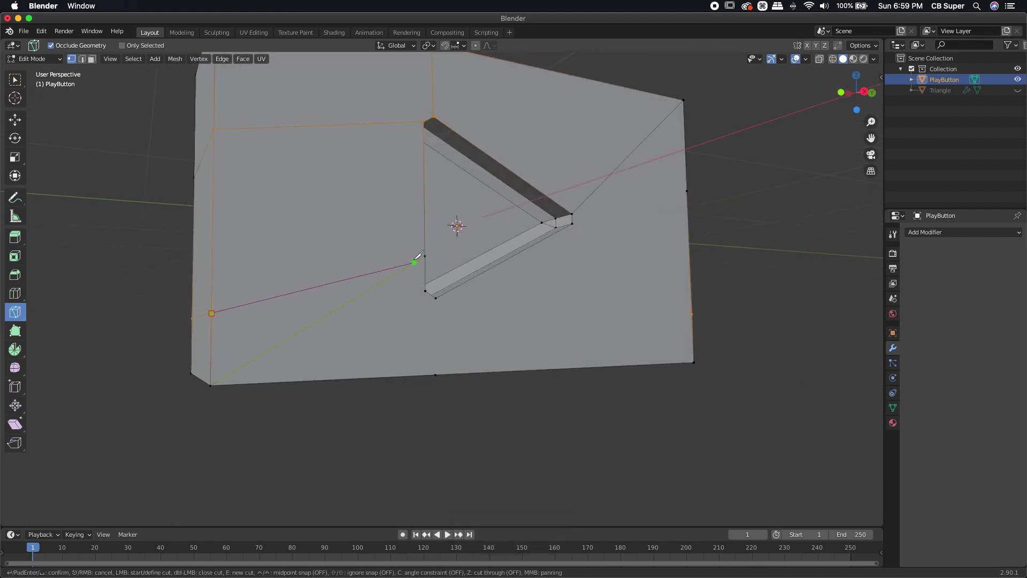
{"action": "left_click", "coordinate": [425, 290]}
{"action": "key", "text": "space"}
Step: Knife-cut from the triangle's lower-left vertex down to the slab's bottom edge
{"action": "middle_click_drag", "start_coordinate": [420, 261], "coordinate": [404, 275]}
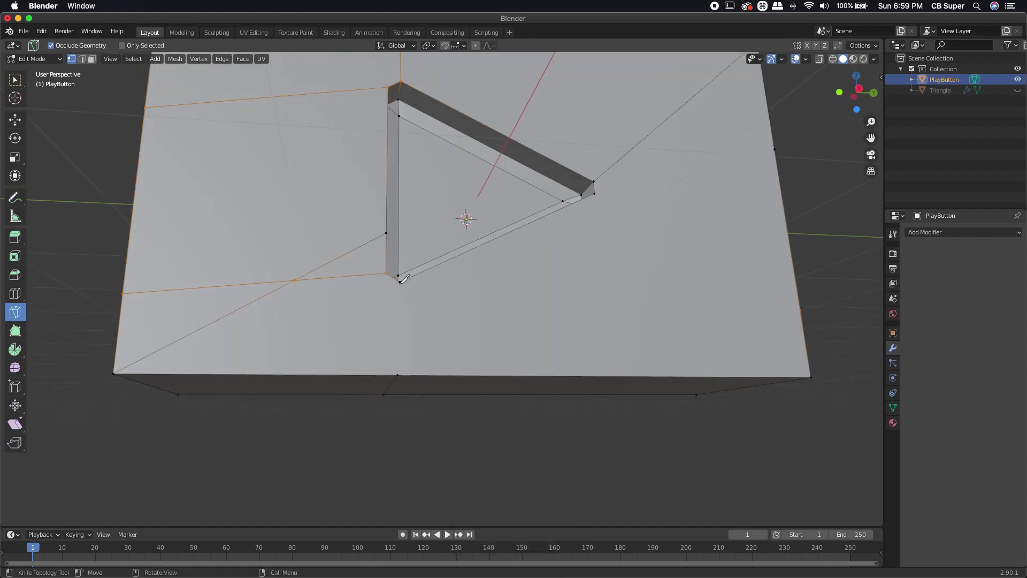
{"action": "left_click", "coordinate": [399, 280]}
{"action": "left_click", "coordinate": [397, 374]}
{"action": "key", "text": "space"}
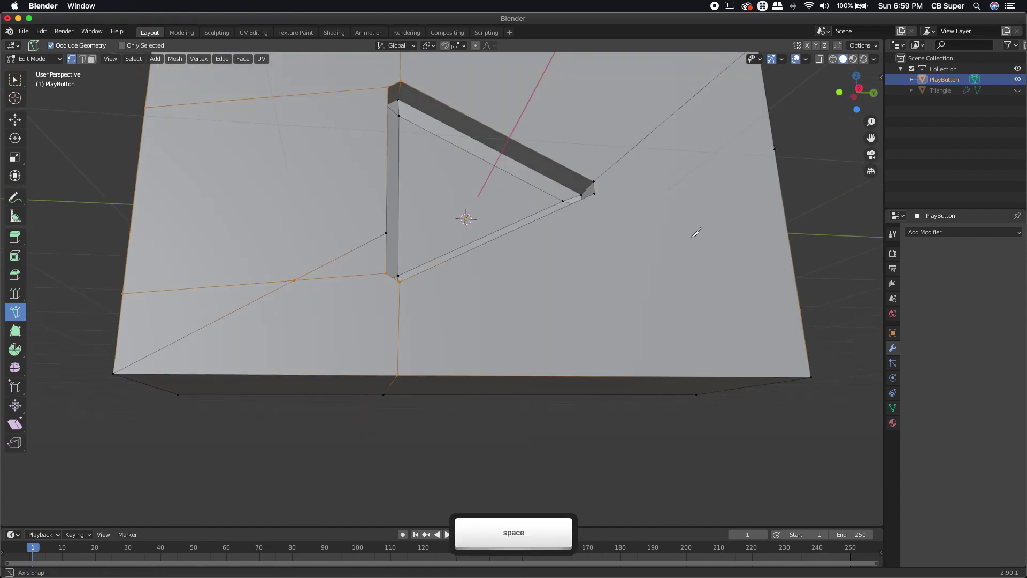
Step: Knife-cut two edges from the triangle's tip out to the slab's right edge
{"action": "middle_click_drag", "start_coordinate": [695, 229], "coordinate": [561, 242]}
{"action": "left_click", "coordinate": [555, 239]}
{"action": "scroll", "coordinate": [642, 278], "scroll_direction": "up", "scroll_amount": 2}
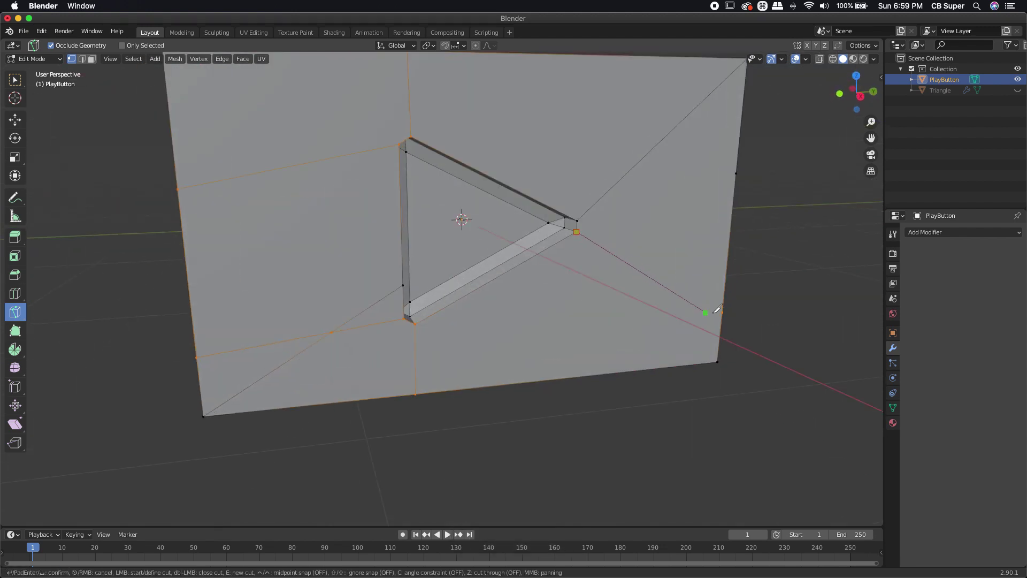
{"action": "left_click", "coordinate": [716, 312]}
{"action": "key", "text": "space"}
{"action": "middle_click_drag", "start_coordinate": [696, 277], "coordinate": [662, 186]}
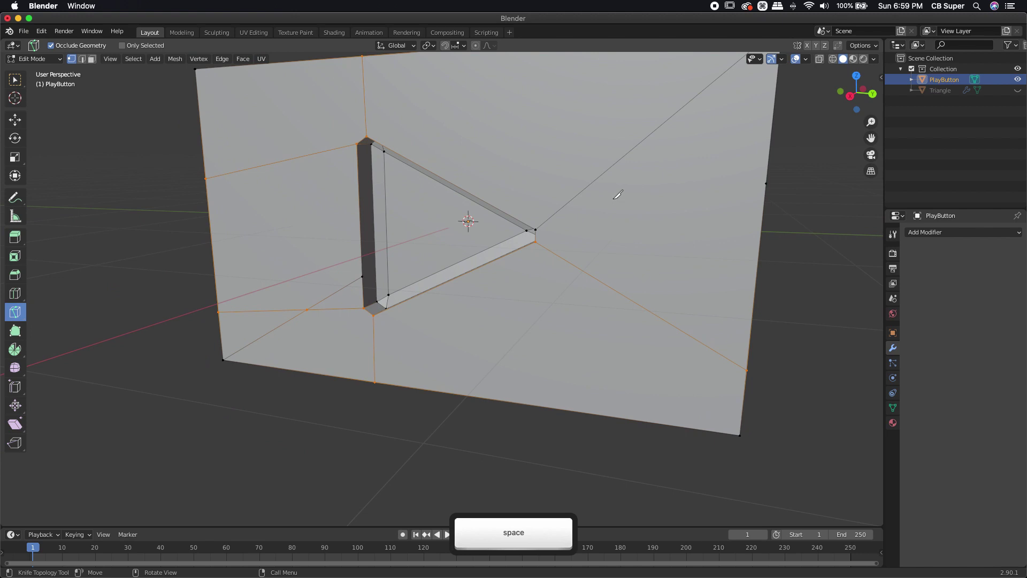
{"action": "left_click", "coordinate": [534, 229]}
{"action": "key", "text": "space"}
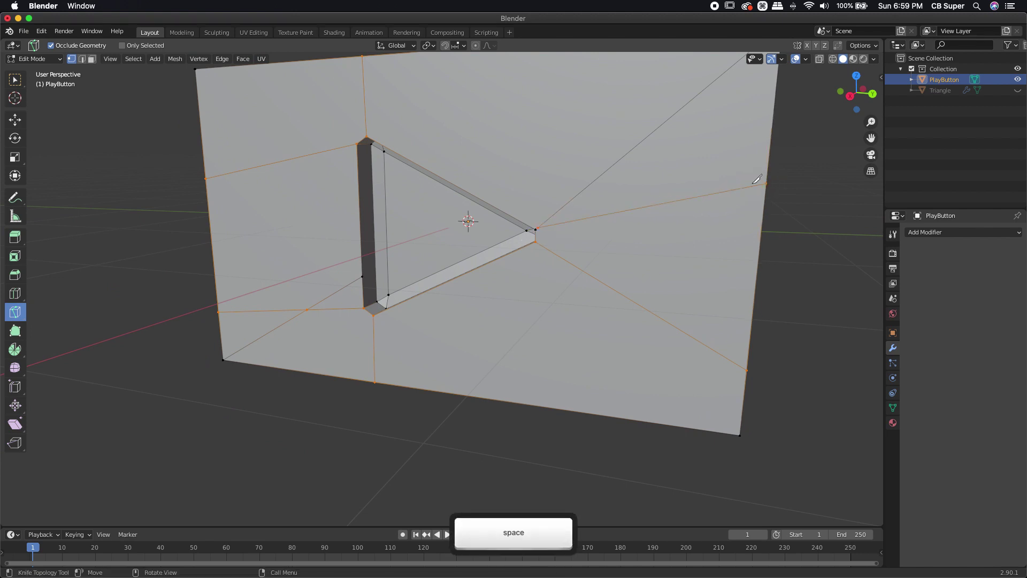
{"action": "middle_click_drag", "start_coordinate": [759, 179], "coordinate": [576, 181]}
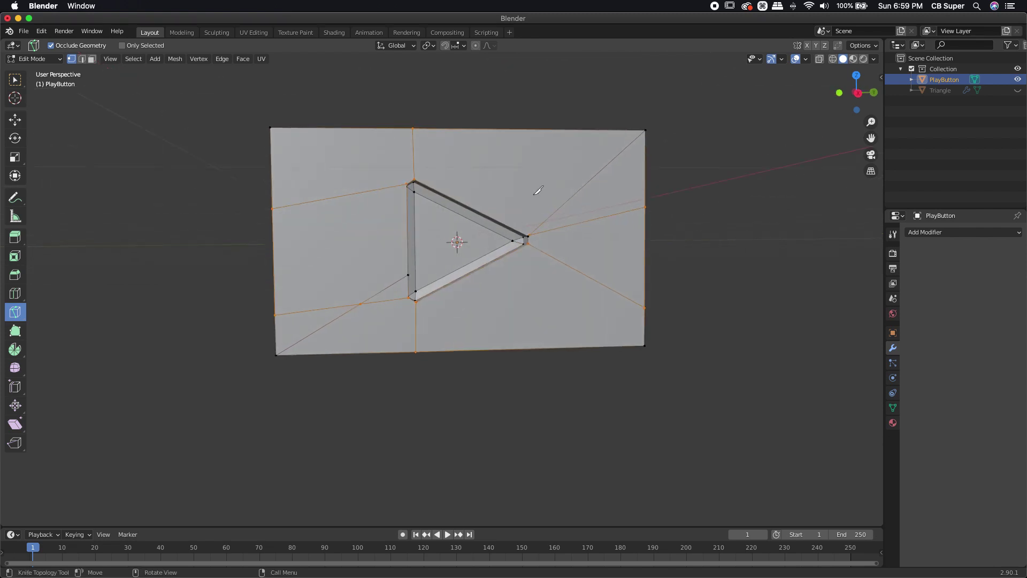
{"action": "key", "text": "w"}
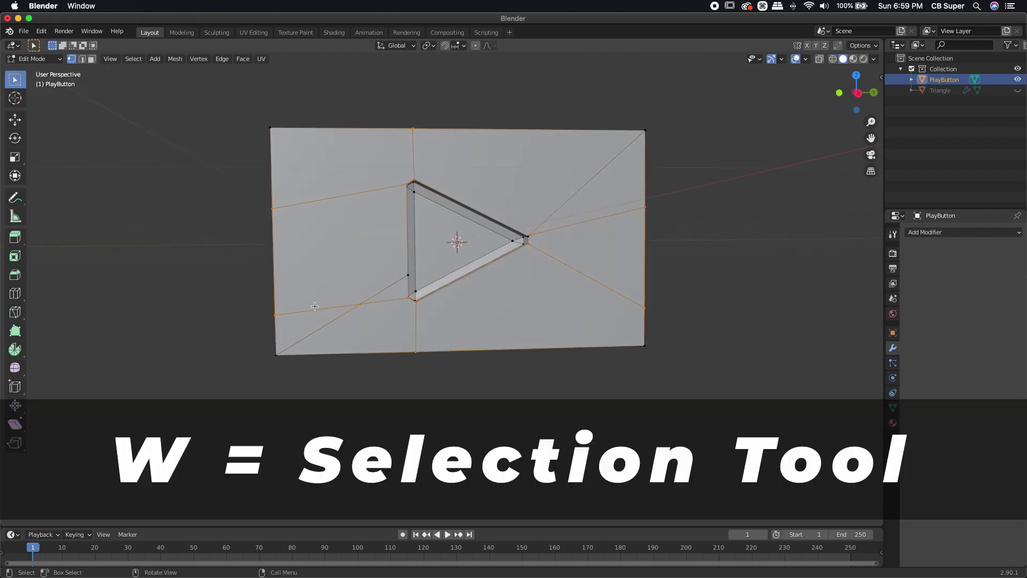
Step: In Edge select mode, dissolve the three extra diagonal edges around the triangle
{"action": "left_click", "coordinate": [83, 60]}
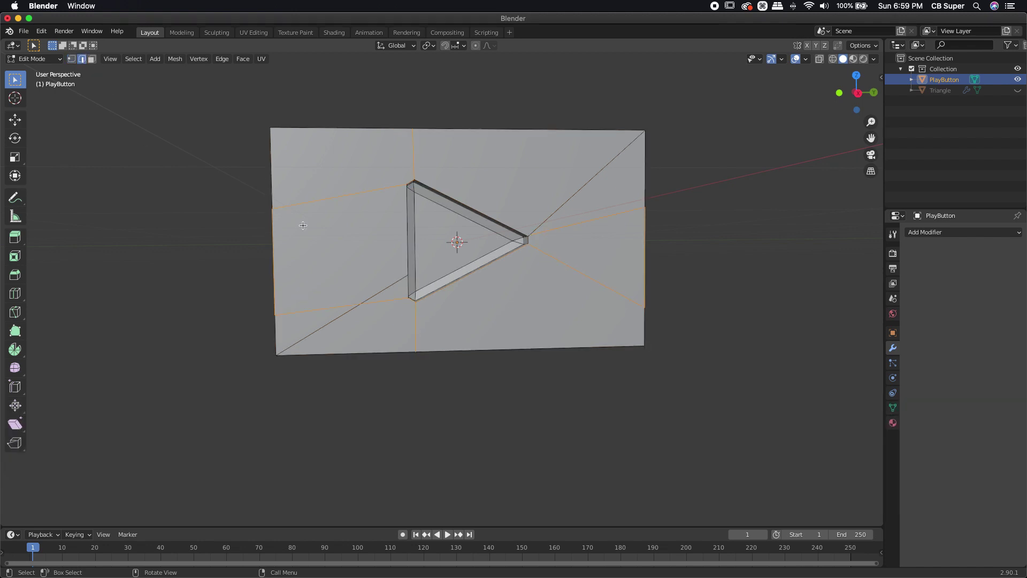
{"action": "left_click_drag", "start_coordinate": [383, 280], "coordinate": [397, 293]}
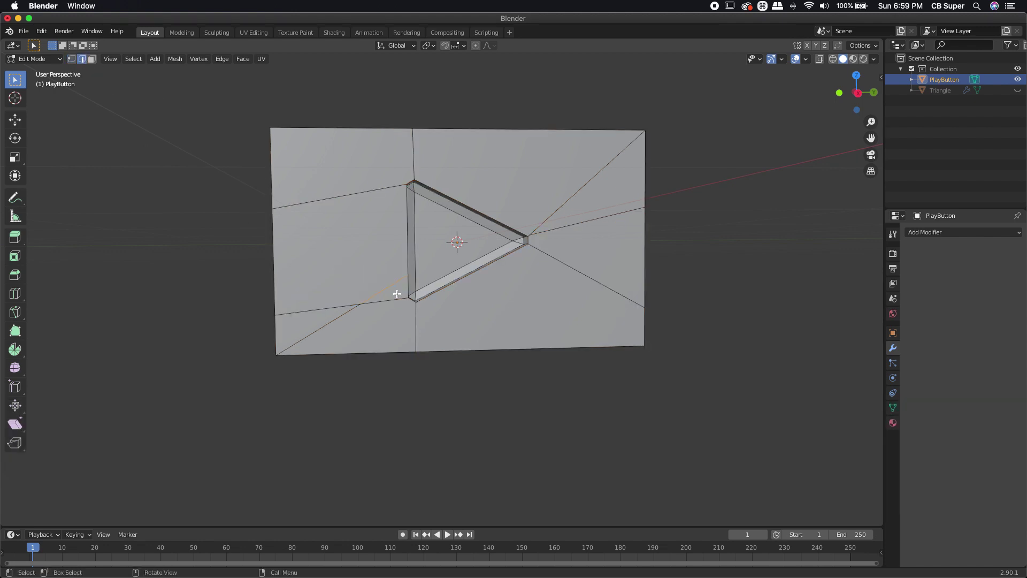
{"action": "right_click", "coordinate": [396, 294]}
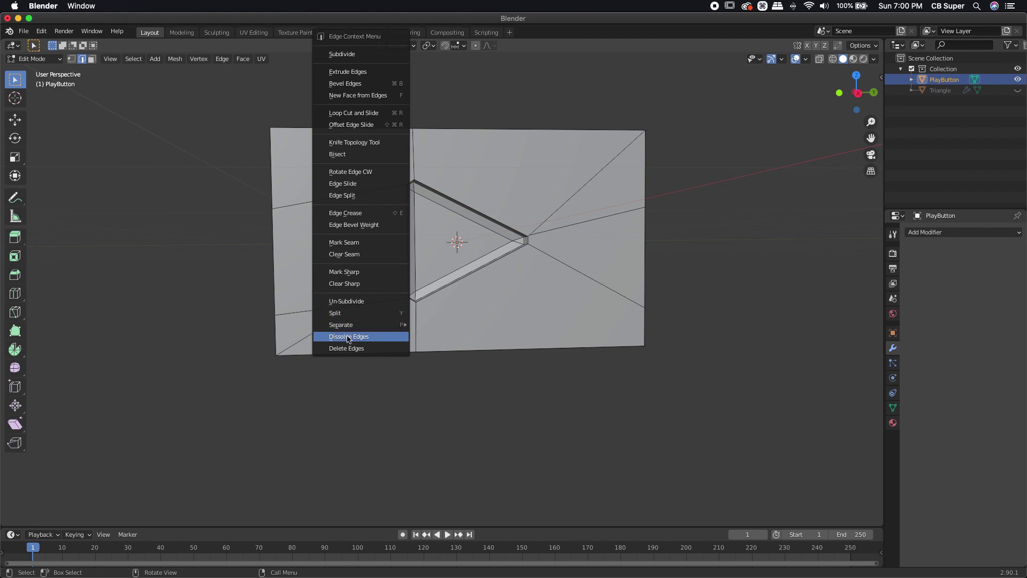
{"action": "left_click", "coordinate": [347, 337]}
{"action": "left_click", "coordinate": [316, 330]}
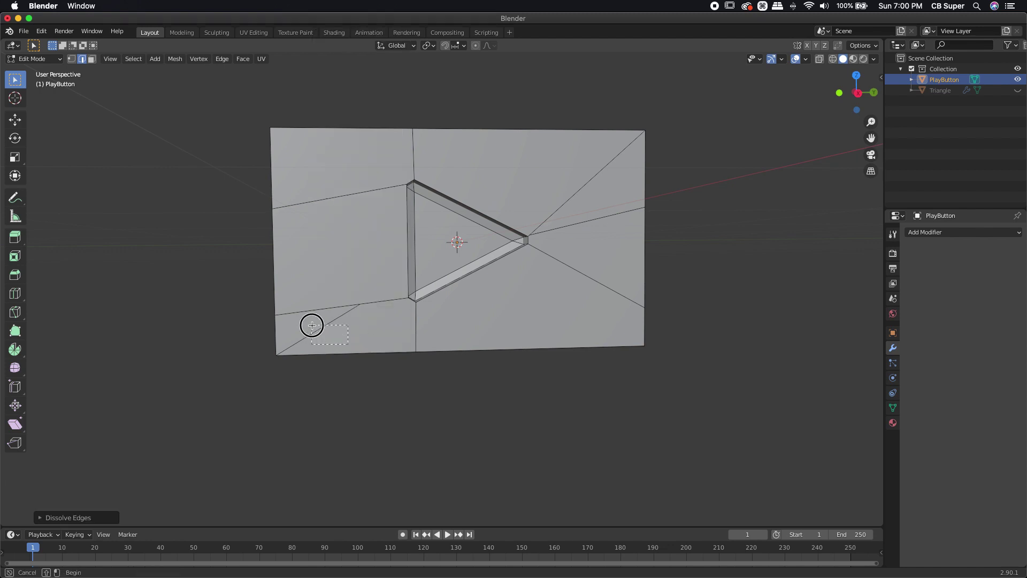
{"action": "right_click", "coordinate": [314, 331]}
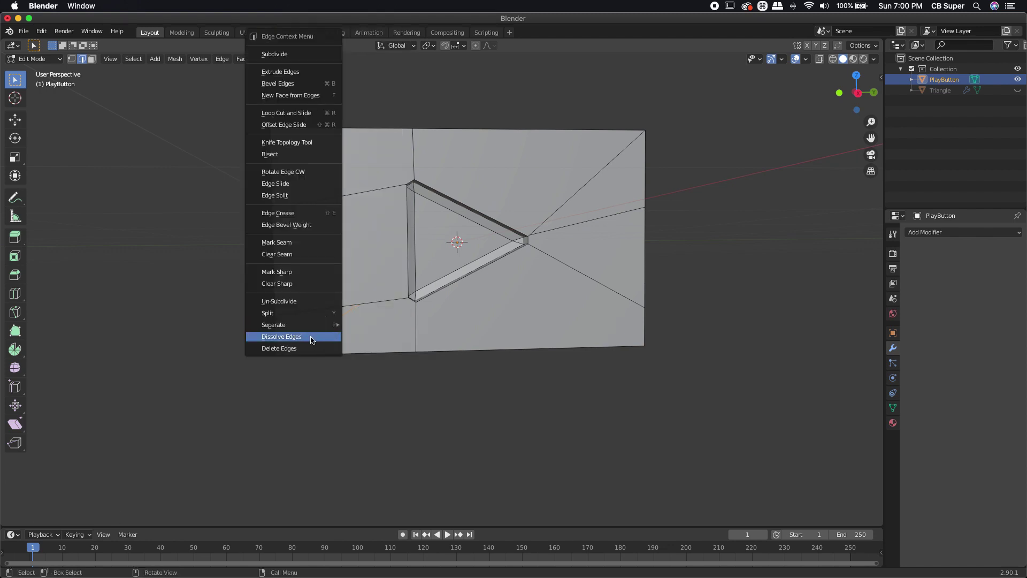
{"action": "left_click", "coordinate": [312, 337]}
{"action": "middle_click_drag", "start_coordinate": [543, 272], "coordinate": [586, 214]}
{"action": "left_click", "coordinate": [585, 217]}
{"action": "right_click", "coordinate": [575, 197]}
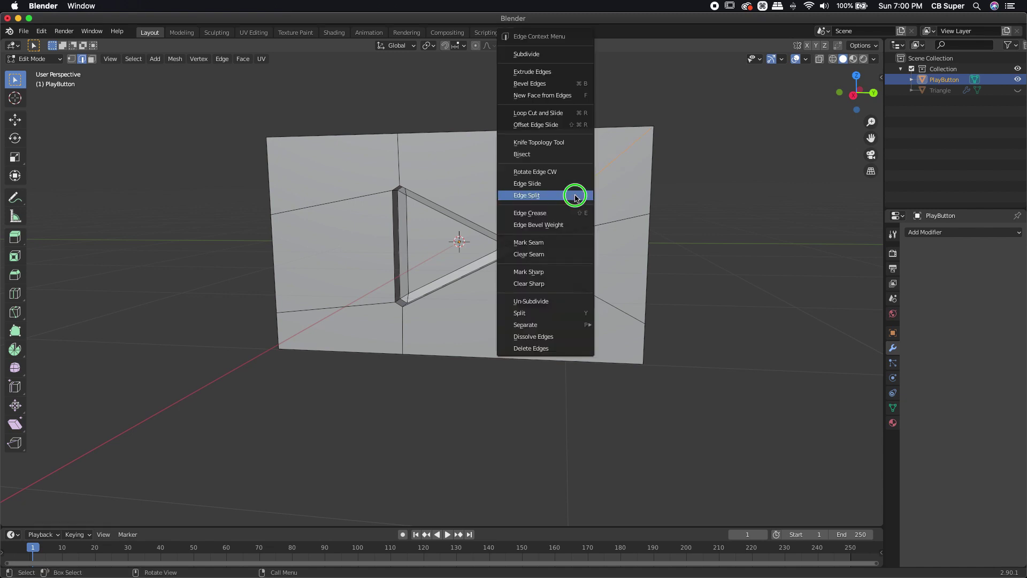
{"action": "left_click", "coordinate": [556, 337]}
{"action": "middle_click_drag", "start_coordinate": [620, 251], "coordinate": [524, 258]}
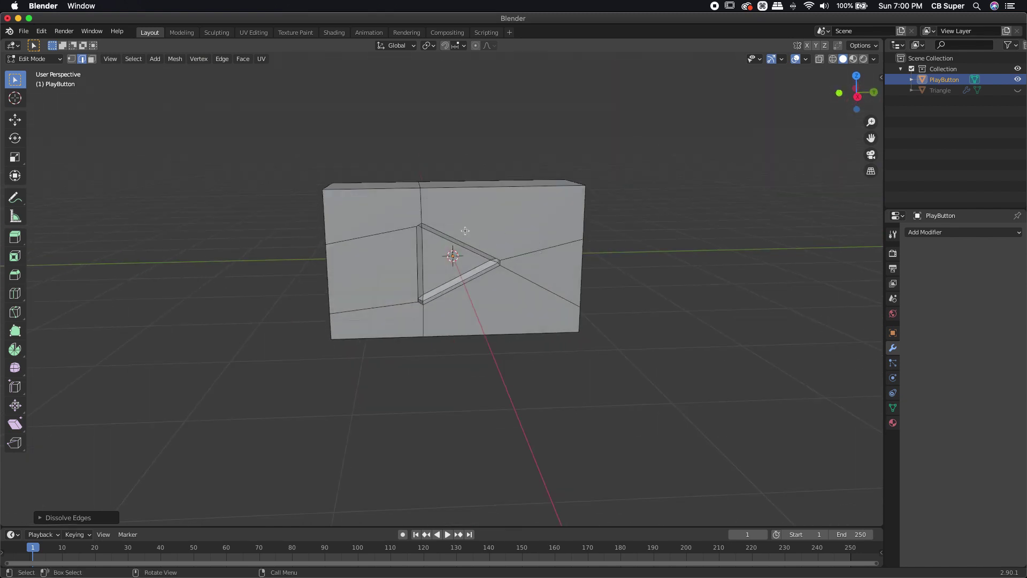
Step: In Object Mode, try Shade Smooth on the slab, then revert it to flat shading
{"action": "key", "text": "Tab"}
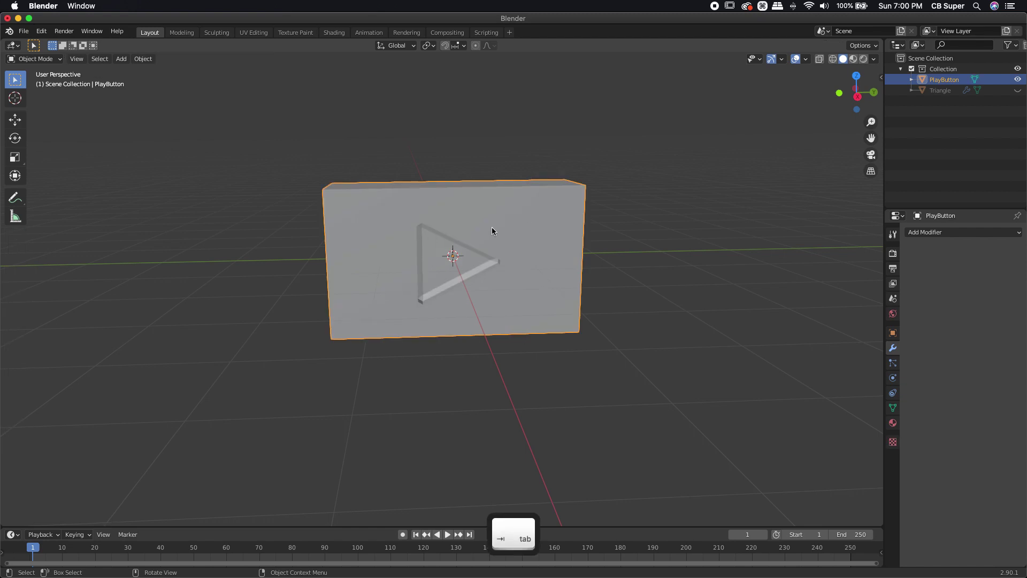
{"action": "scroll", "coordinate": [492, 231], "scroll_direction": "up", "scroll_amount": 5}
{"action": "middle_click_drag", "start_coordinate": [546, 219], "coordinate": [566, 234]}
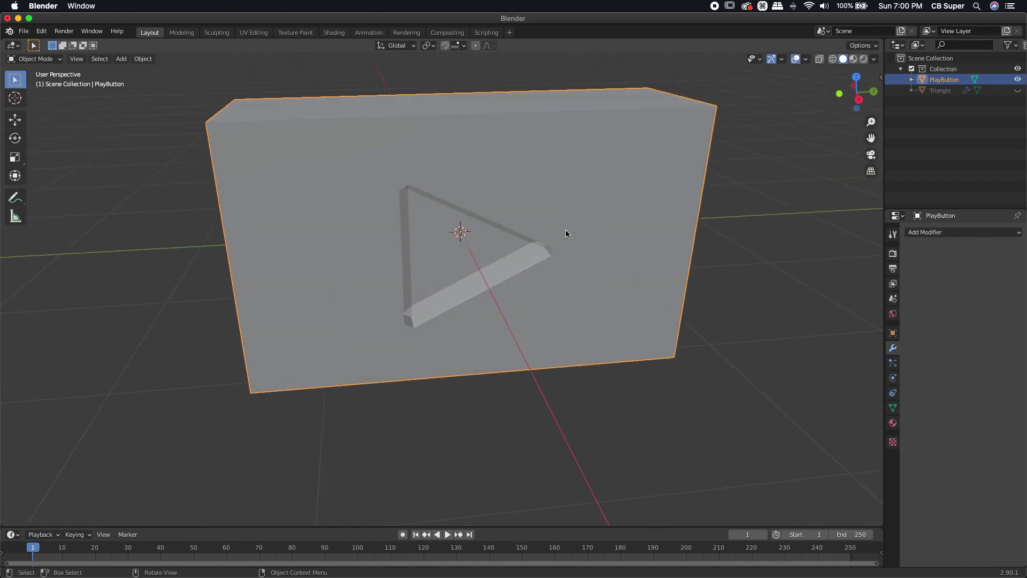
{"action": "right_click", "coordinate": [534, 192]}
{"action": "left_click", "coordinate": [500, 191]}
{"action": "middle_click_drag", "start_coordinate": [500, 191], "coordinate": [519, 182]}
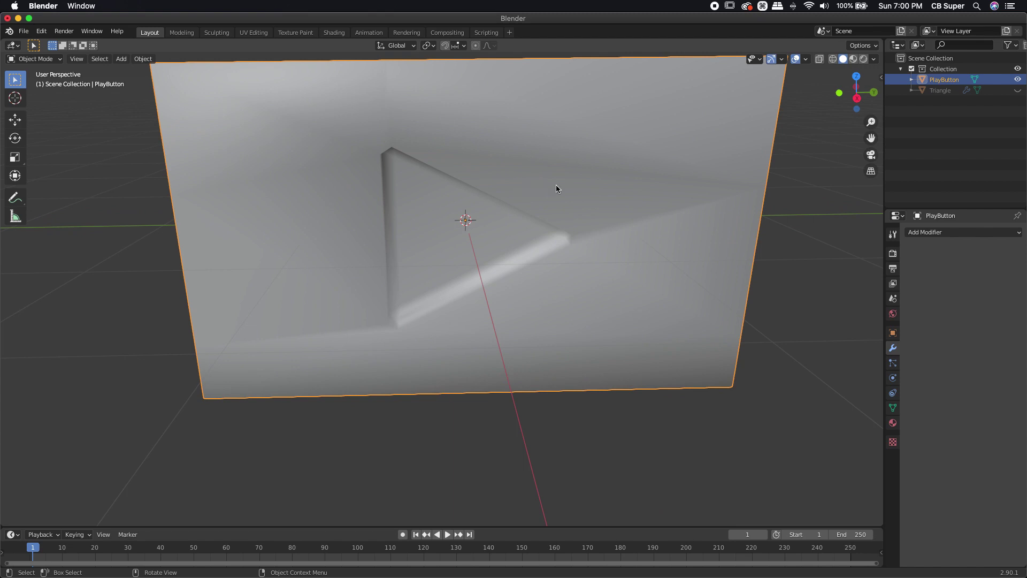
{"action": "mouse_move", "coordinate": [590, 201]}
{"action": "middle_mouse_down"}
{"action": "mouse_move", "coordinate": [572, 166]}
{"action": "mouse_move", "coordinate": [607, 177]}
{"action": "middle_mouse_up"}
{"action": "right_click", "coordinate": [573, 165]}
{"action": "left_click", "coordinate": [577, 175]}
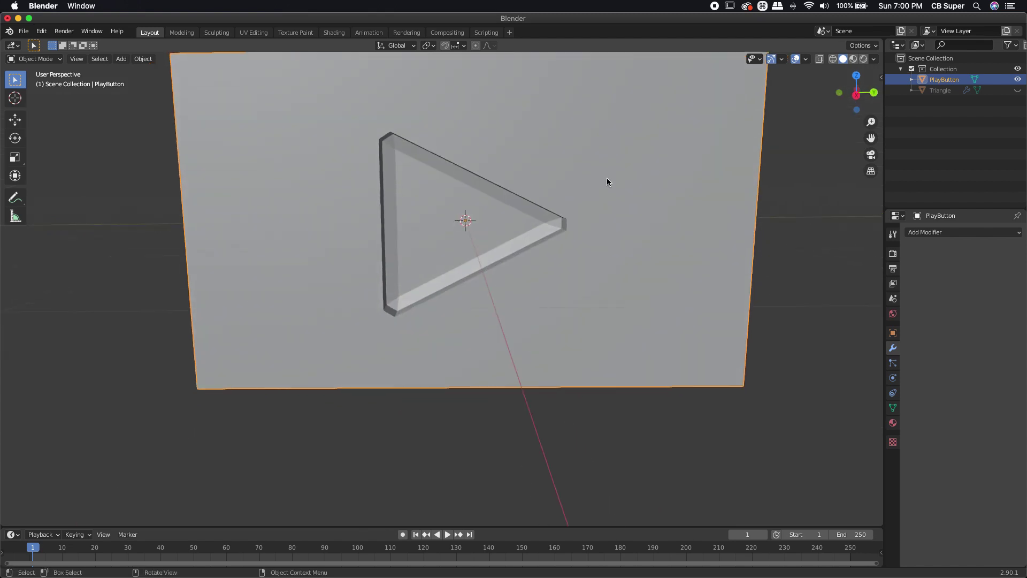
Step: Add a Subdivision Surface modifier, try levels 5 and 0, then settle on viewport level 2
{"action": "left_click", "coordinate": [936, 232]}
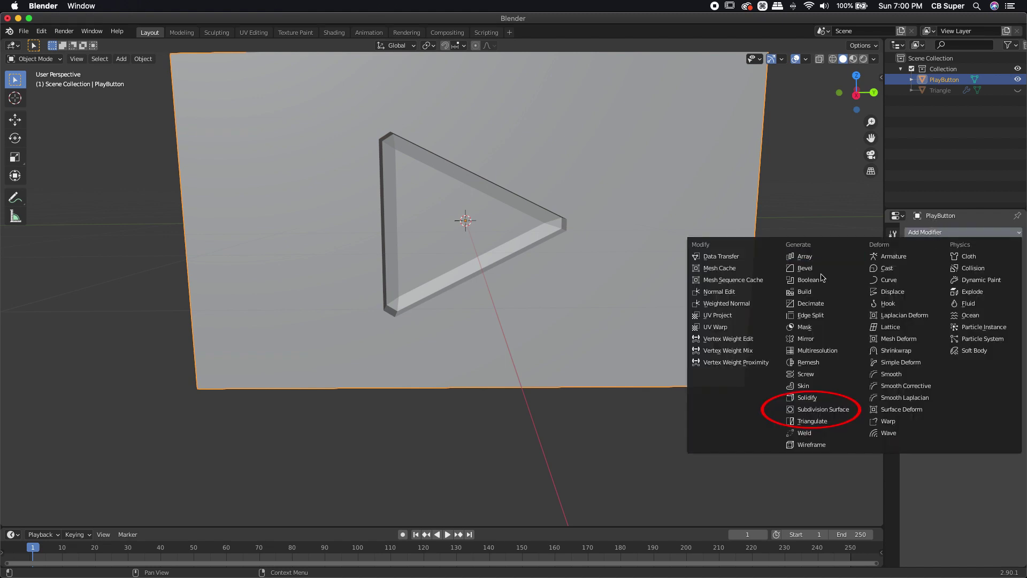
{"action": "left_click", "coordinate": [810, 409]}
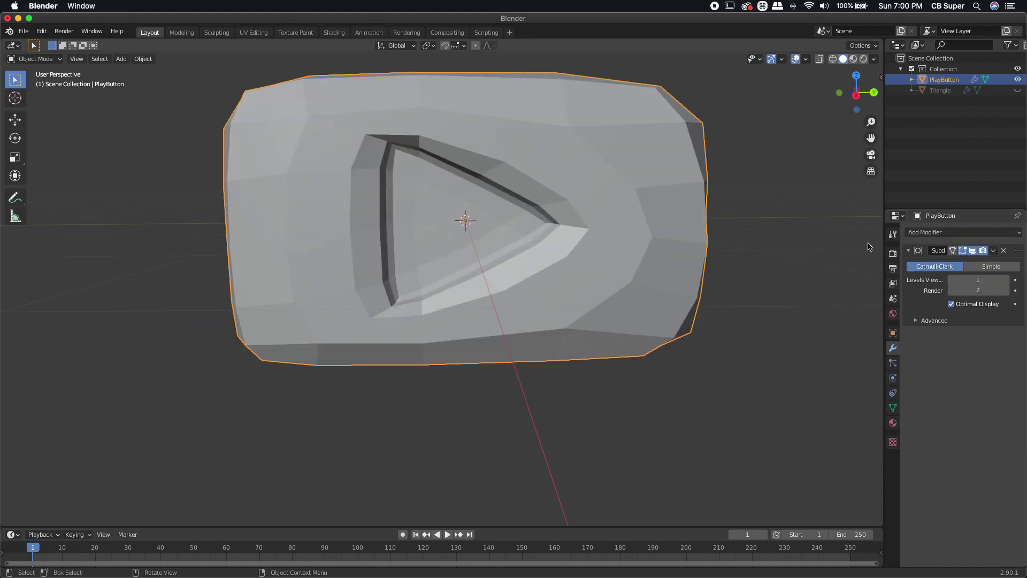
{"action": "left_click", "coordinate": [1006, 279]}
{"action": "left_click", "coordinate": [1005, 280]}
{"action": "left_click", "coordinate": [1006, 280]}
{"action": "left_click", "coordinate": [1006, 279]}
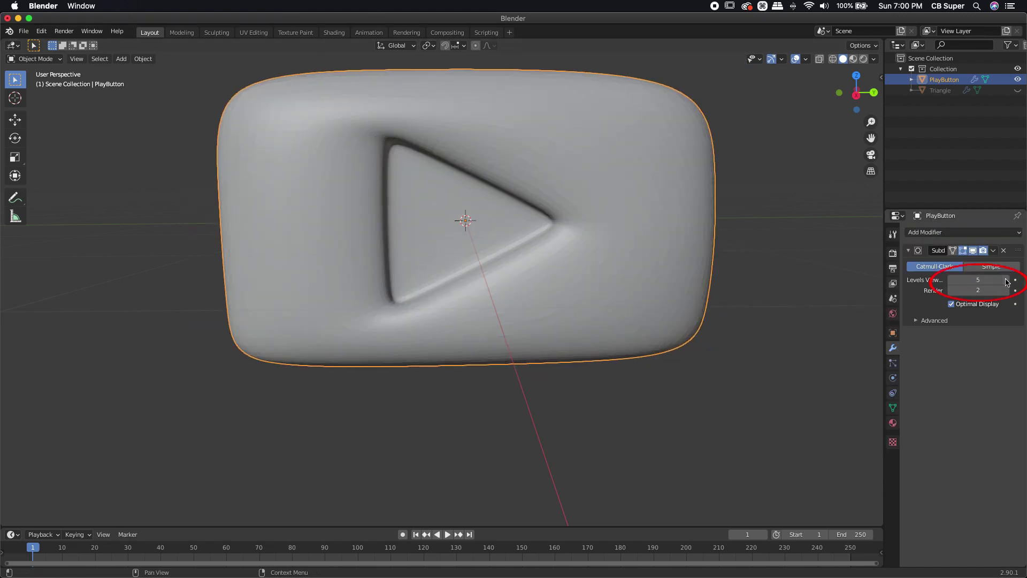
{"action": "mouse_move", "coordinate": [669, 267]}
{"action": "middle_mouse_down"}
{"action": "mouse_move", "coordinate": [574, 262]}
{"action": "mouse_move", "coordinate": [516, 218]}
{"action": "mouse_move", "coordinate": [593, 238]}
{"action": "mouse_move", "coordinate": [614, 266]}
{"action": "mouse_move", "coordinate": [651, 223]}
{"action": "mouse_move", "coordinate": [628, 207]}
{"action": "mouse_move", "coordinate": [373, 211]}
{"action": "mouse_move", "coordinate": [502, 216]}
{"action": "mouse_move", "coordinate": [453, 162]}
{"action": "mouse_move", "coordinate": [486, 187]}
{"action": "mouse_move", "coordinate": [465, 189]}
{"action": "middle_mouse_up"}
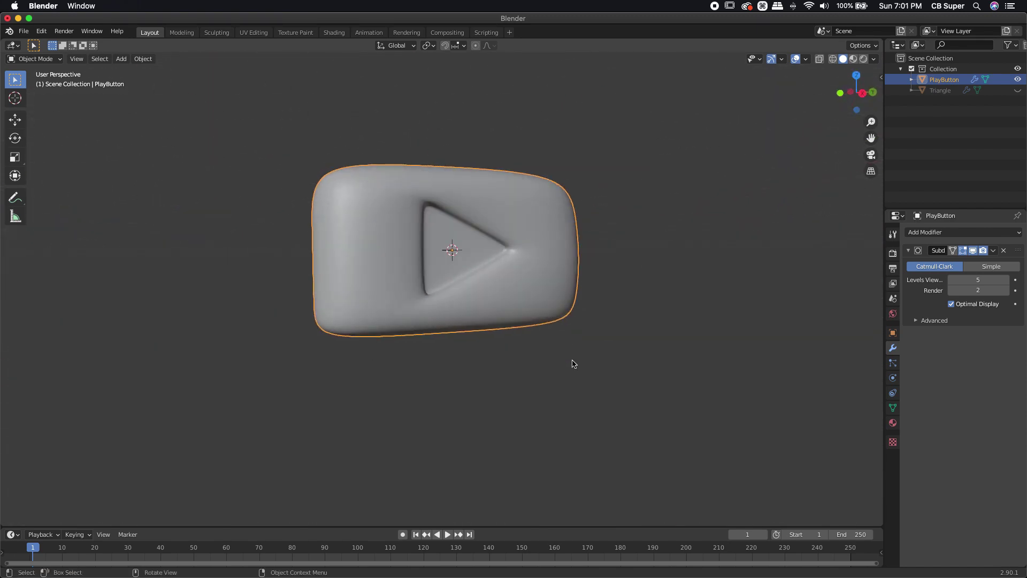
{"action": "middle_click_drag", "start_coordinate": [573, 363], "coordinate": [615, 188]}
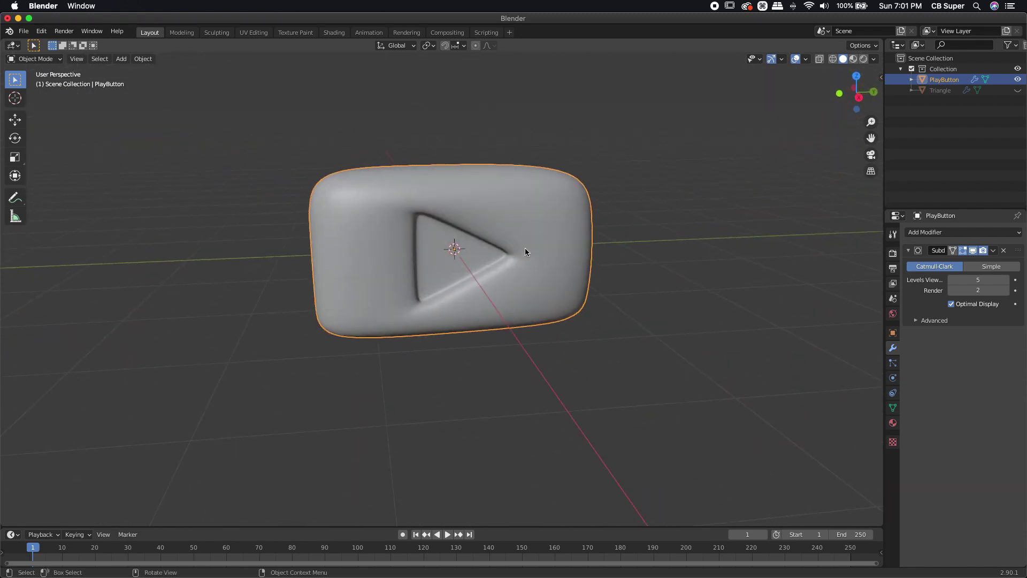
{"action": "left_click_drag", "start_coordinate": [977, 279], "coordinate": [941, 279]}
{"action": "middle_click_drag", "start_coordinate": [854, 298], "coordinate": [647, 286]}
{"action": "left_click", "coordinate": [1006, 280]}
{"action": "left_click", "coordinate": [1006, 280]}
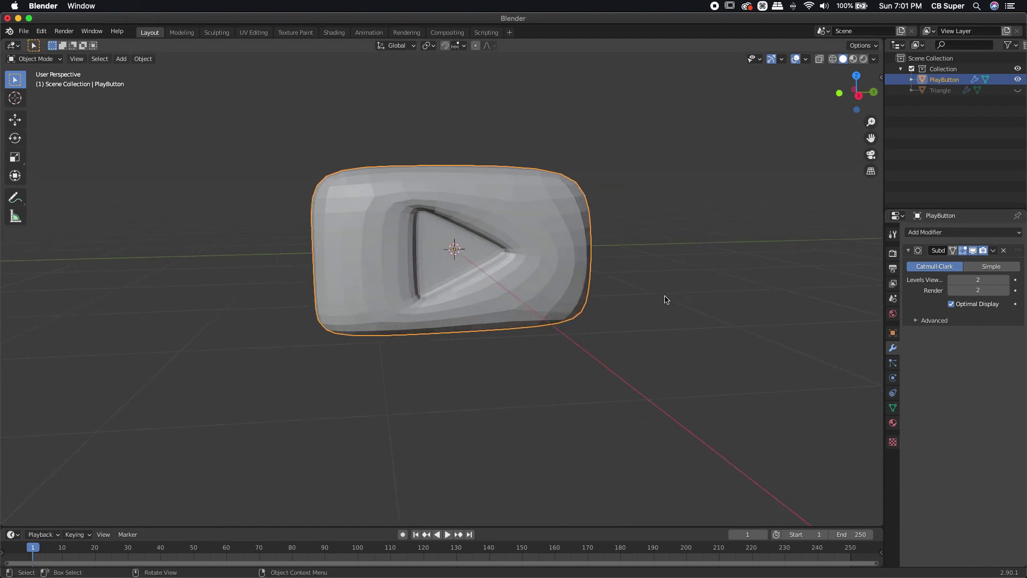
Step: Enter Edit Mode on PlayButton and select an edge of the slab's cage
{"action": "key", "text": "Tab"}
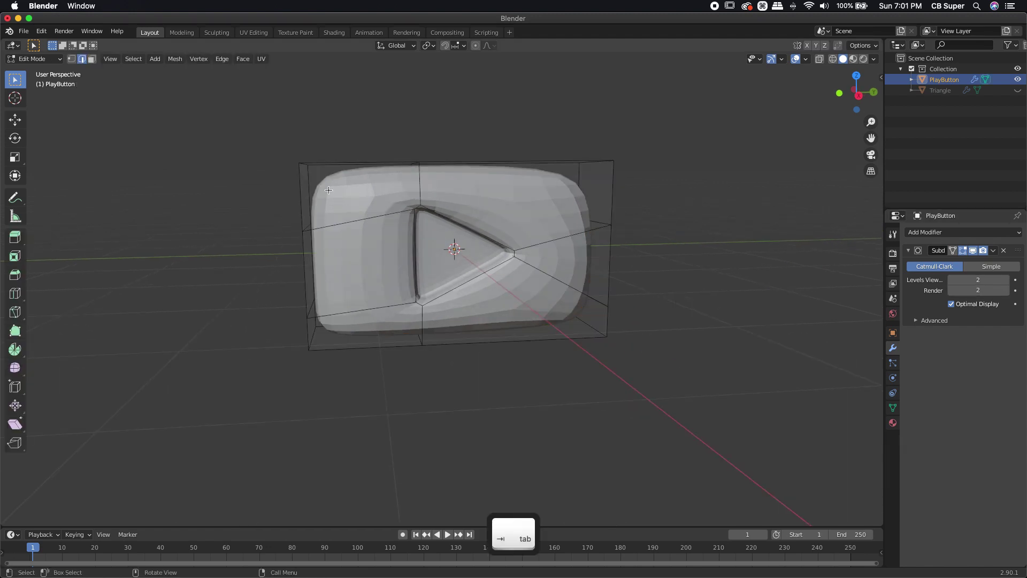
{"action": "middle_click_drag", "start_coordinate": [310, 186], "coordinate": [356, 203]}
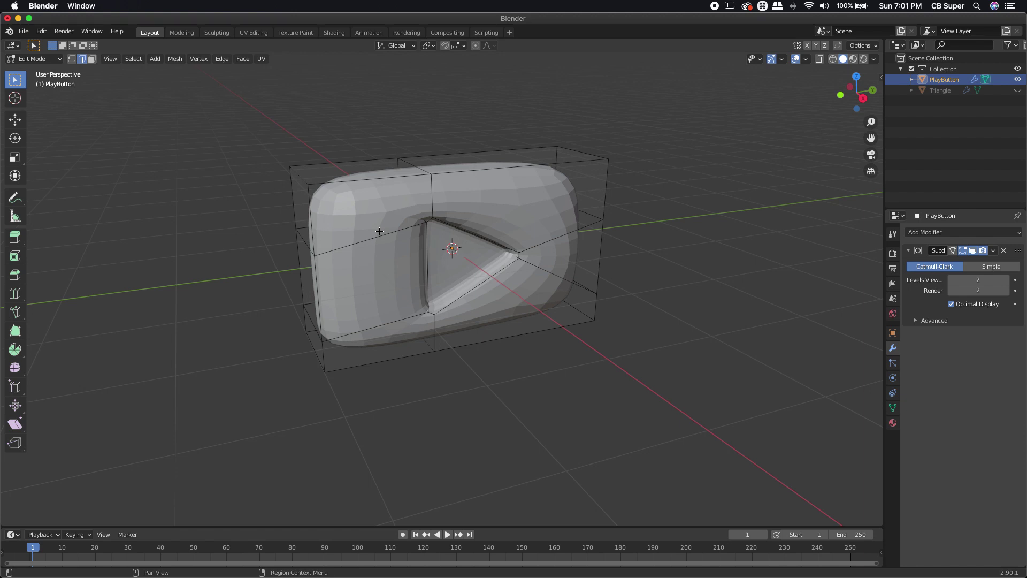
{"action": "middle_click_drag", "start_coordinate": [384, 280], "coordinate": [365, 272]}
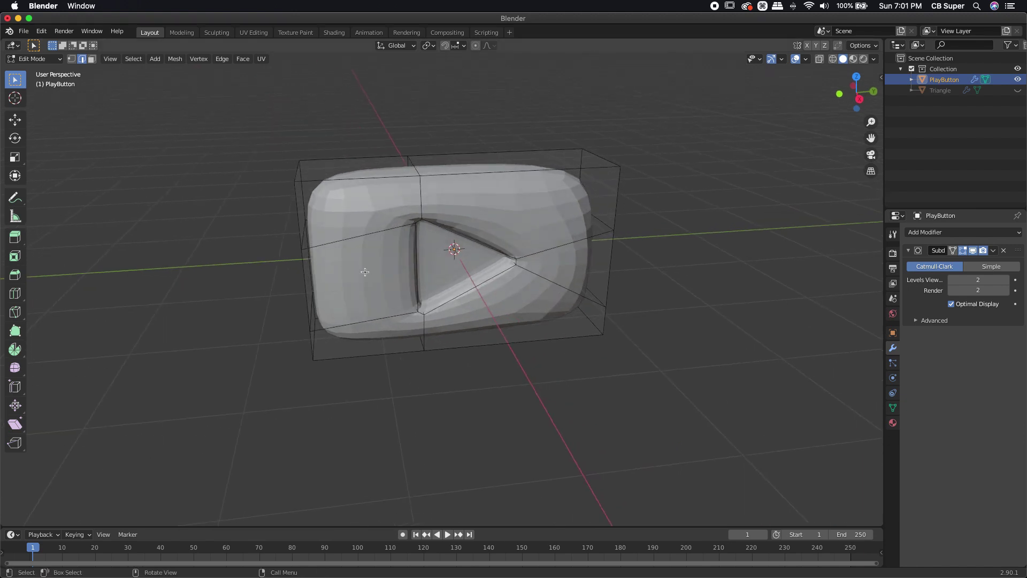
{"action": "scroll", "coordinate": [331, 241], "scroll_direction": "up", "scroll_amount": 2}
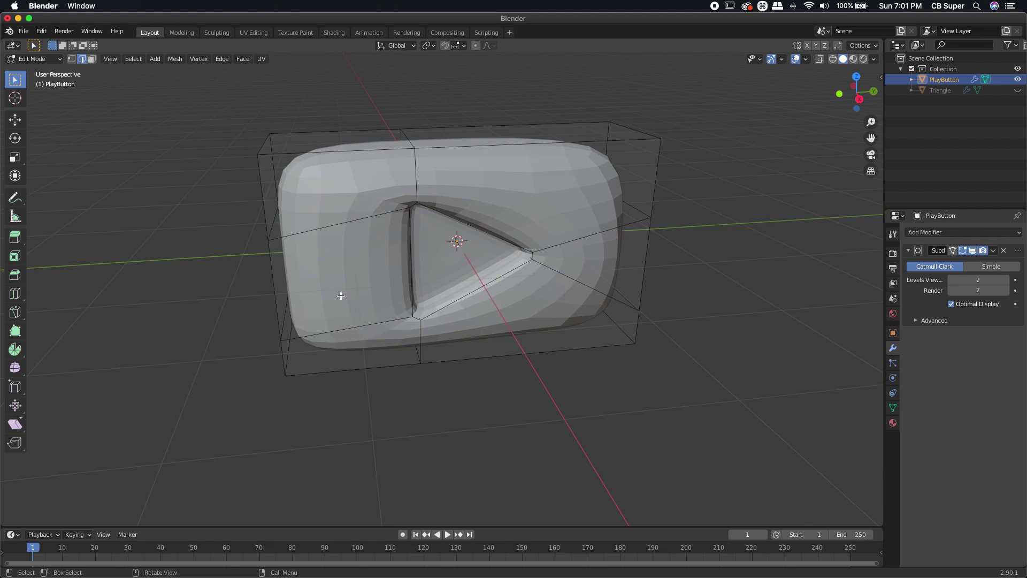
{"action": "left_click", "coordinate": [305, 148]}
Step: Loop-cut edge loops slid close to the slab's left, right and top borders
{"action": "left_click", "coordinate": [15, 293]}
{"action": "left_click_drag", "start_coordinate": [290, 151], "coordinate": [226, 152]}
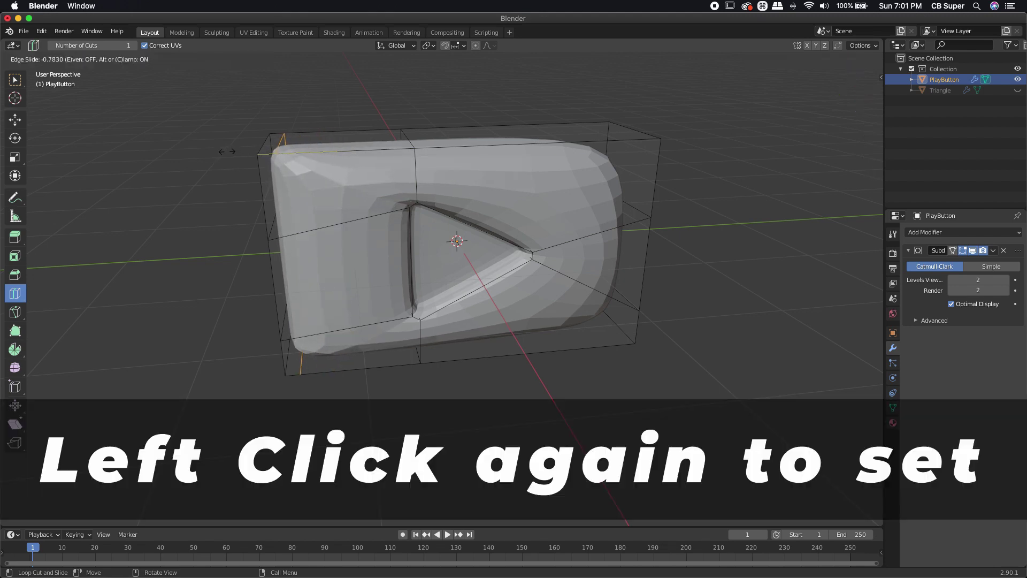
{"action": "left_click", "coordinate": [227, 152]}
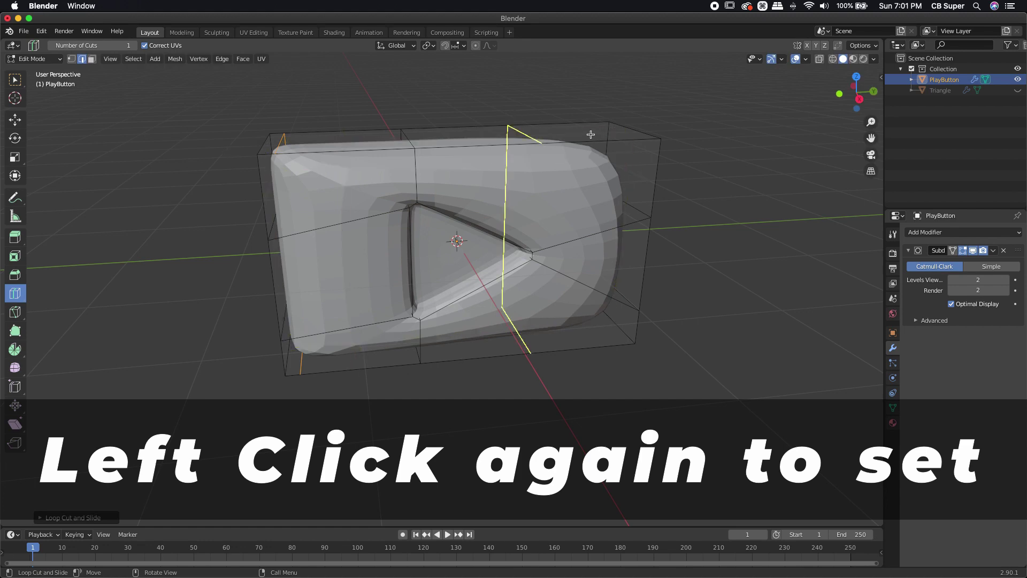
{"action": "left_click_drag", "start_coordinate": [590, 134], "coordinate": [693, 128]}
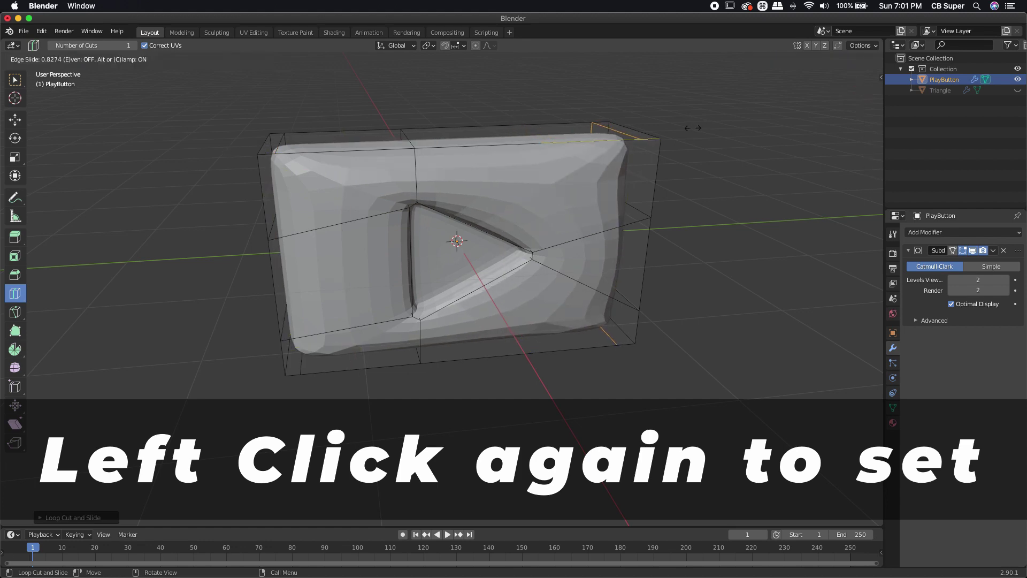
{"action": "left_click", "coordinate": [693, 128]}
{"action": "left_click_drag", "start_coordinate": [271, 137], "coordinate": [267, 141]}
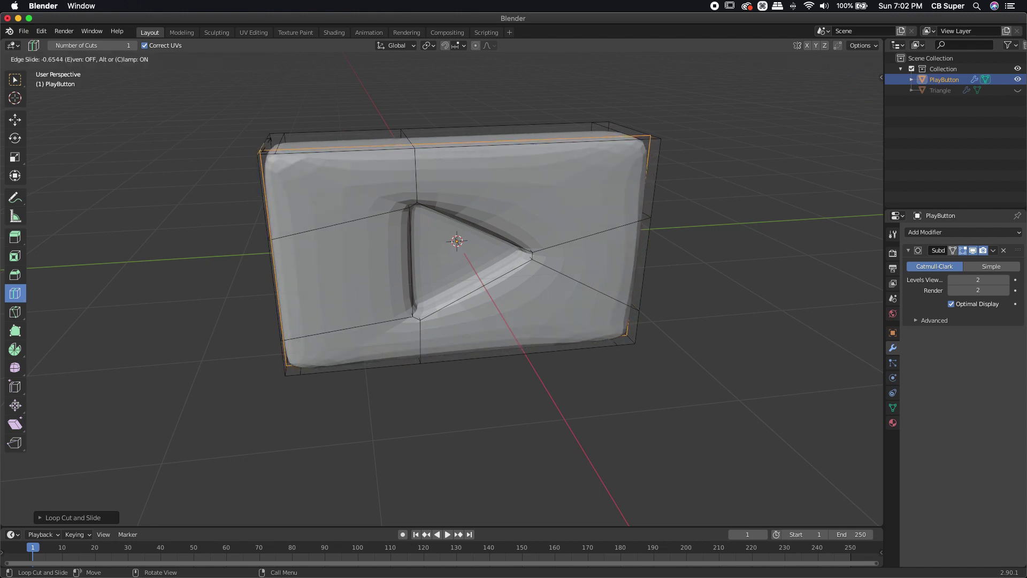
{"action": "left_click", "coordinate": [269, 139]}
{"action": "left_click_drag", "start_coordinate": [269, 139], "coordinate": [270, 130]}
{"action": "mouse_move", "coordinate": [374, 187]}
{"action": "middle_mouse_down"}
{"action": "mouse_move", "coordinate": [428, 225]}
{"action": "mouse_move", "coordinate": [482, 236]}
{"action": "mouse_move", "coordinate": [444, 242]}
{"action": "mouse_move", "coordinate": [293, 196]}
{"action": "mouse_move", "coordinate": [283, 270]}
{"action": "mouse_move", "coordinate": [267, 261]}
{"action": "mouse_move", "coordinate": [343, 179]}
{"action": "mouse_move", "coordinate": [369, 183]}
{"action": "middle_mouse_up"}
{"action": "left_click", "coordinate": [15, 312]}
Step: Switch to vertex select and knife-cut an edge down along the slab's left side
{"action": "scroll", "coordinate": [306, 171], "scroll_direction": "up", "scroll_amount": 3}
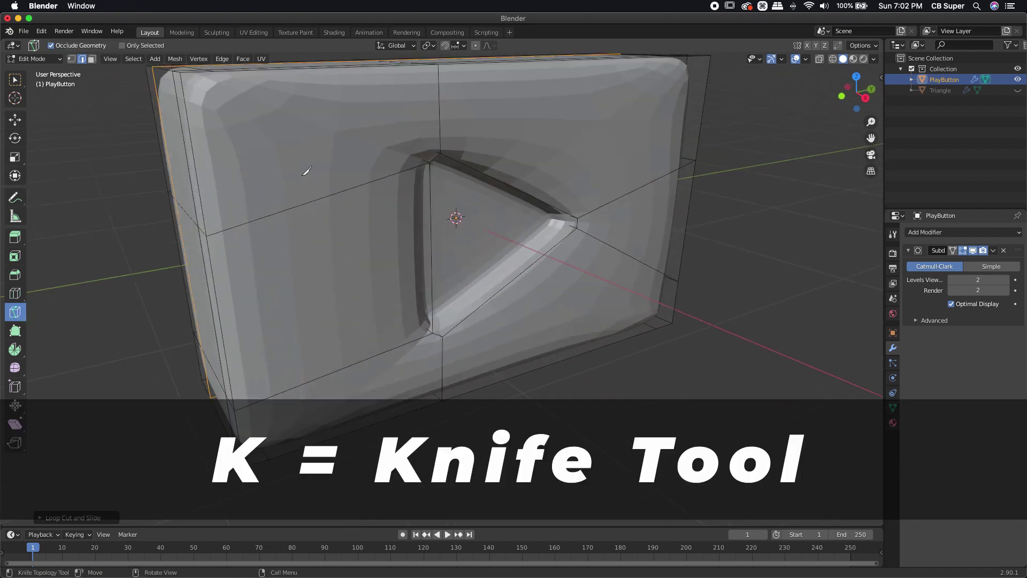
{"action": "left_click", "coordinate": [71, 59]}
{"action": "middle_click_drag", "start_coordinate": [224, 155], "coordinate": [242, 141]}
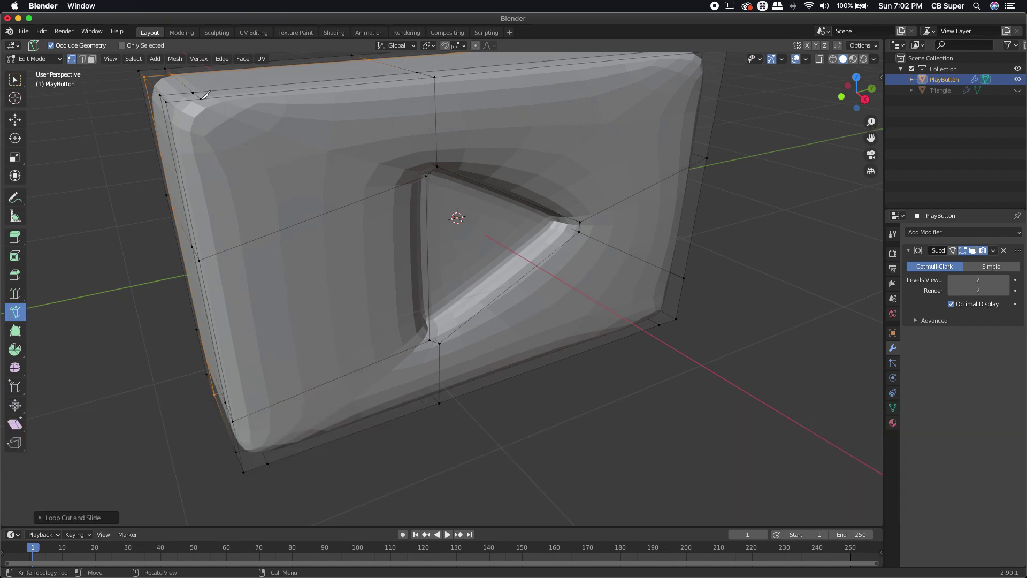
{"action": "middle_click_drag", "start_coordinate": [203, 96], "coordinate": [277, 80]}
{"action": "left_click", "coordinate": [277, 80]}
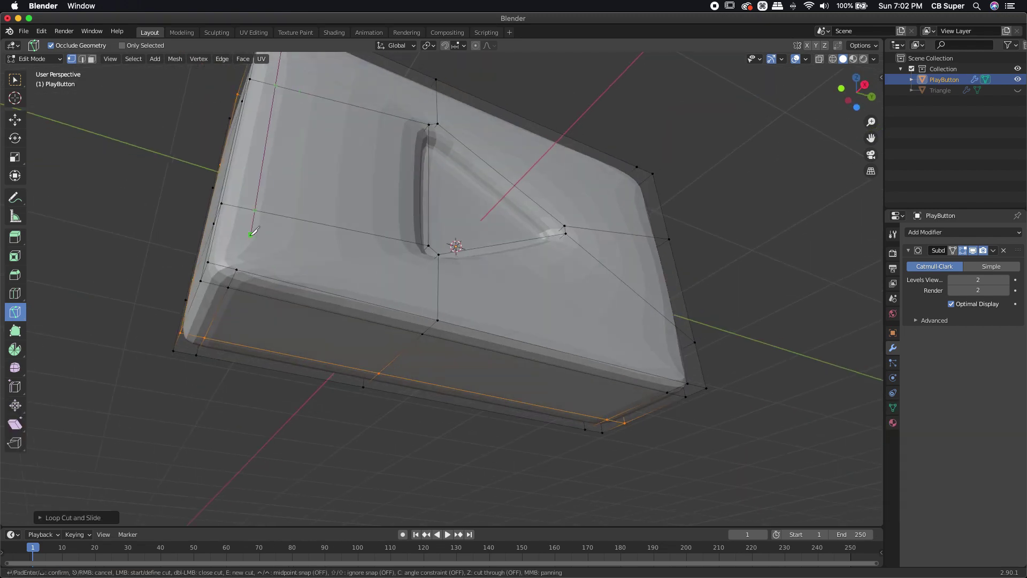
{"action": "left_click", "coordinate": [236, 269]}
{"action": "key", "text": "space"}
Step: Make a second knife cut on the slab's right side, finishing it with Enter
{"action": "middle_click_drag", "start_coordinate": [533, 320], "coordinate": [485, 398]}
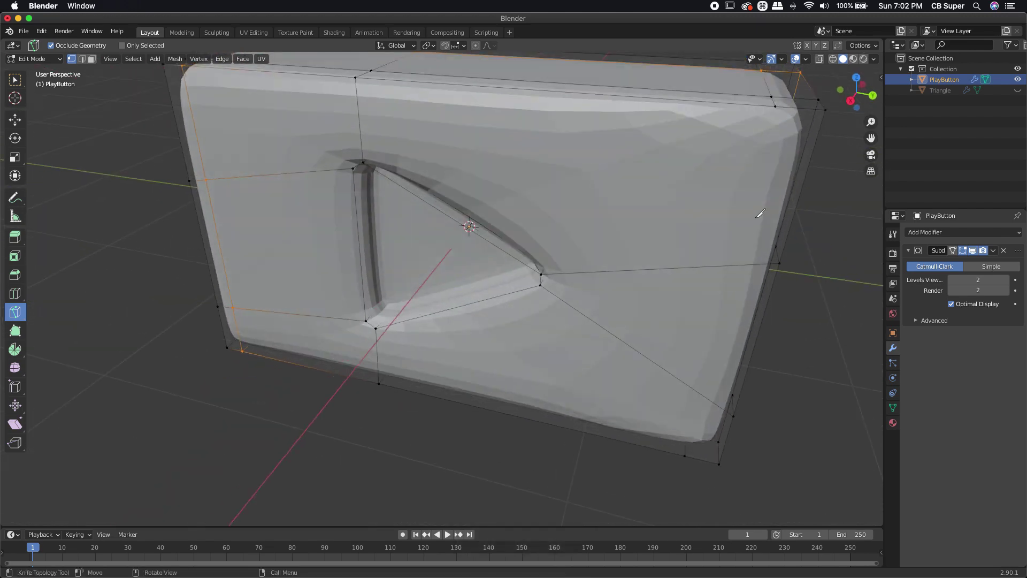
{"action": "left_click", "coordinate": [778, 103]}
{"action": "middle_click_drag", "start_coordinate": [779, 103], "coordinate": [734, 324]}
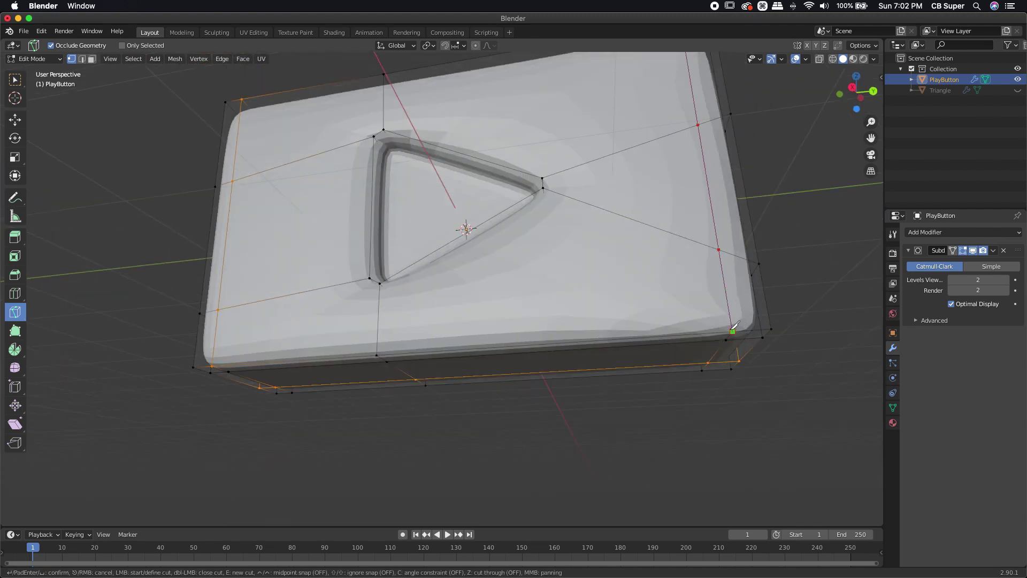
{"action": "key", "text": "Return"}
{"action": "middle_click_drag", "start_coordinate": [675, 268], "coordinate": [639, 321]}
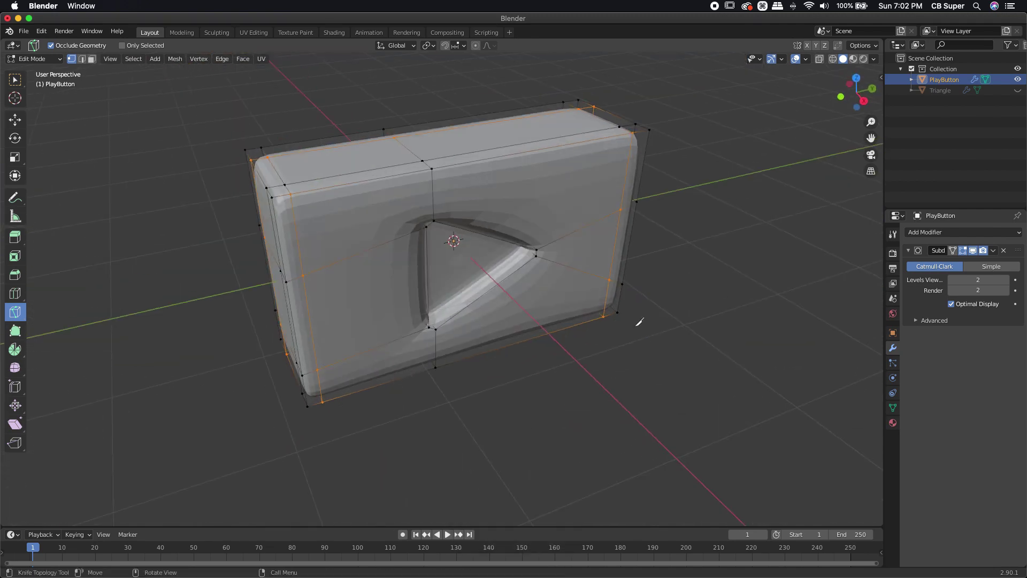
{"action": "middle_click_drag", "start_coordinate": [396, 228], "coordinate": [449, 163]}
Step: Add an edge loop near the bottom border and knife-cut along the bottom edge
{"action": "left_click", "coordinate": [15, 293]}
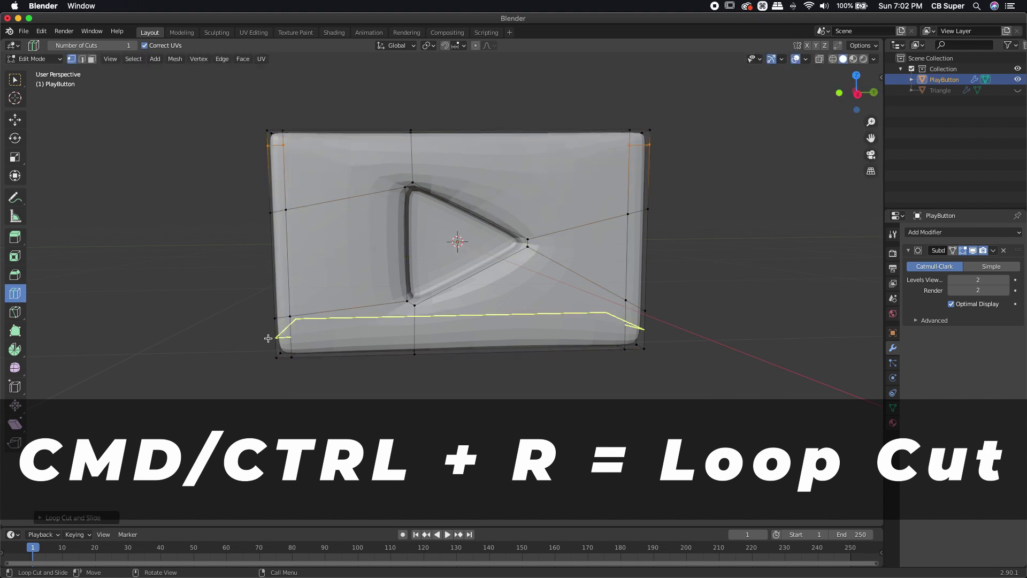
{"action": "left_click_drag", "start_coordinate": [268, 339], "coordinate": [267, 346]}
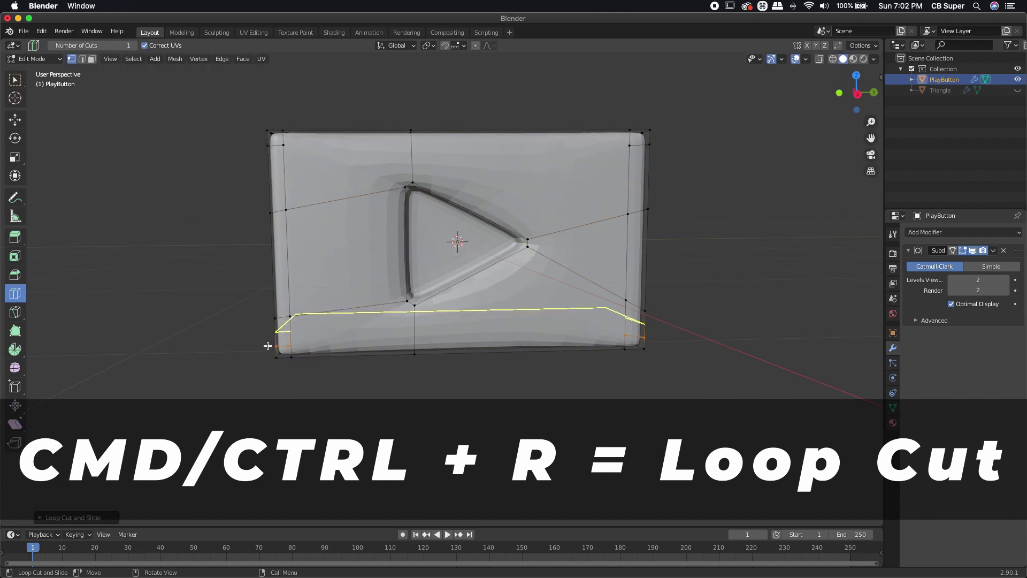
{"action": "key", "text": "k"}
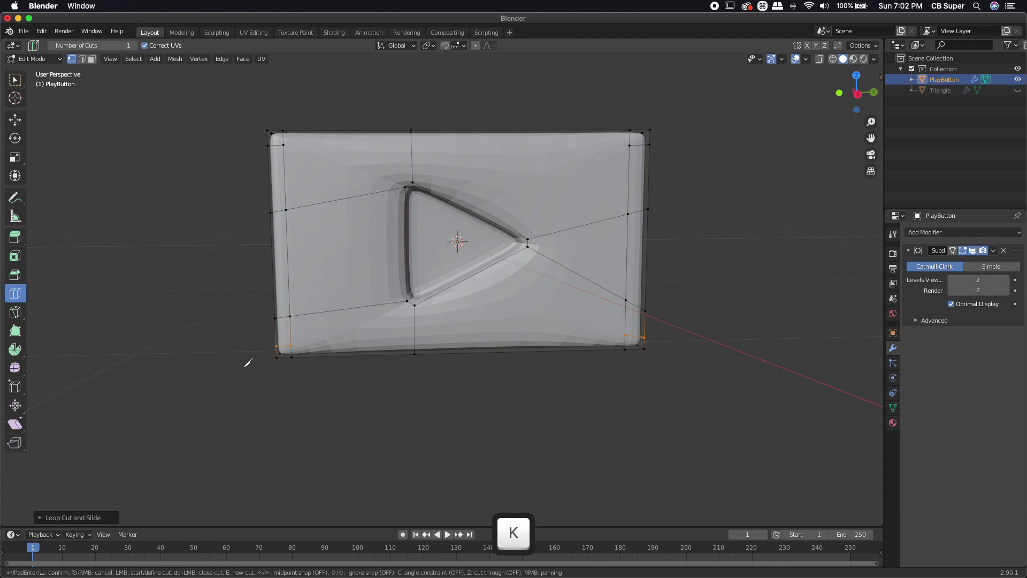
{"action": "left_click", "coordinate": [292, 344]}
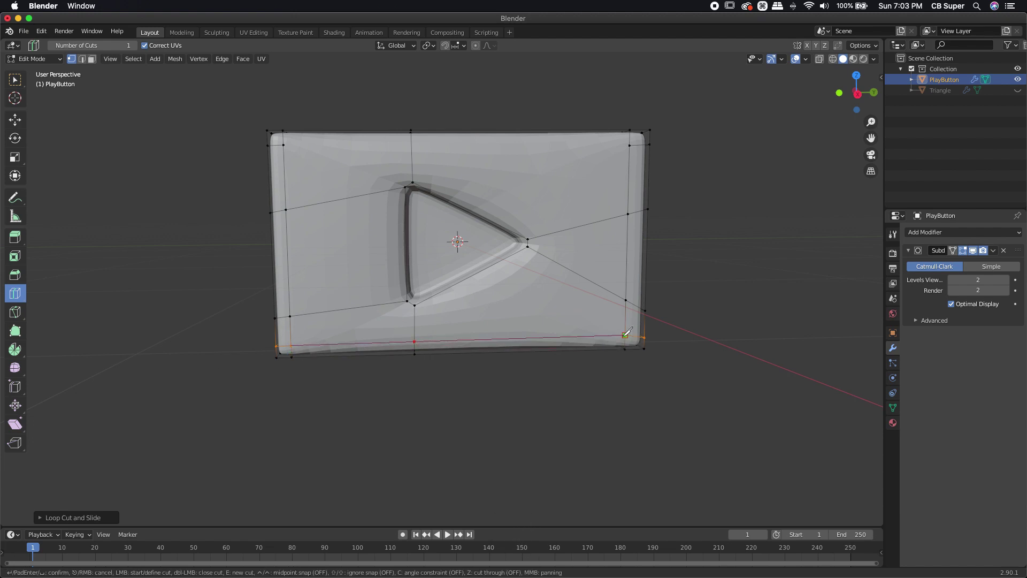
{"action": "key", "text": "Return"}
Step: Knife-cut a supporting edge along the slab's top border, from right to left
{"action": "key", "text": "k"}
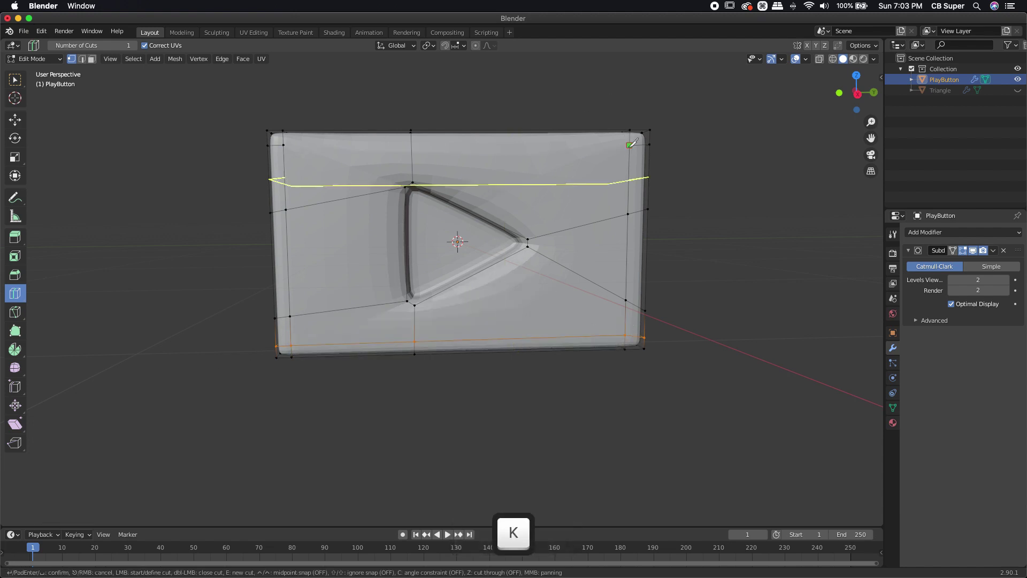
{"action": "left_click", "coordinate": [629, 145]}
{"action": "left_click", "coordinate": [284, 143]}
{"action": "key", "text": "space"}
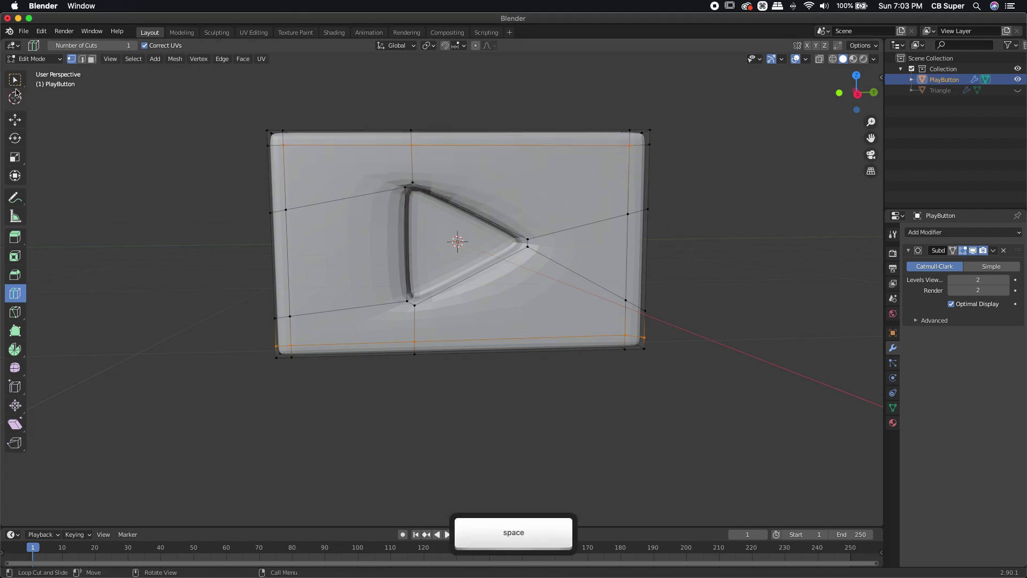
{"action": "middle_click_drag", "start_coordinate": [326, 245], "coordinate": [396, 187]}
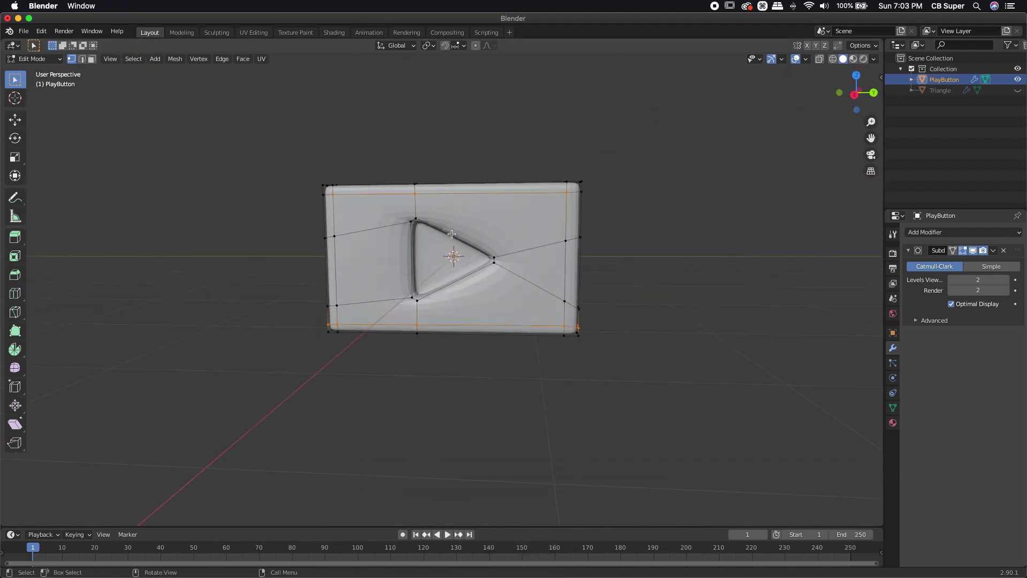
{"action": "scroll", "coordinate": [388, 186], "scroll_direction": "up", "scroll_amount": 3}
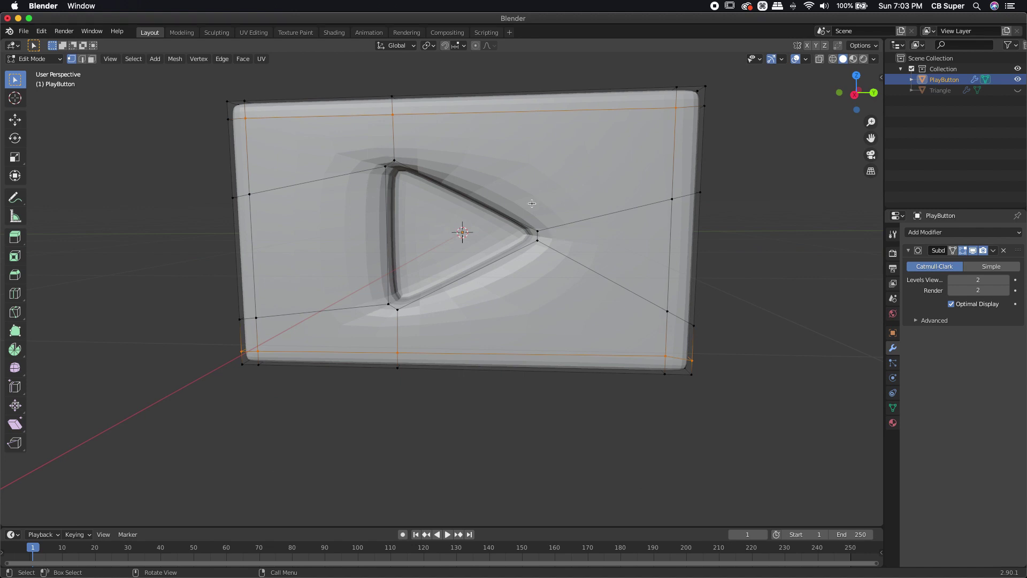
{"action": "scroll", "coordinate": [518, 212], "scroll_direction": "down", "scroll_amount": 2}
{"action": "middle_click_drag", "start_coordinate": [518, 212], "coordinate": [486, 202]}
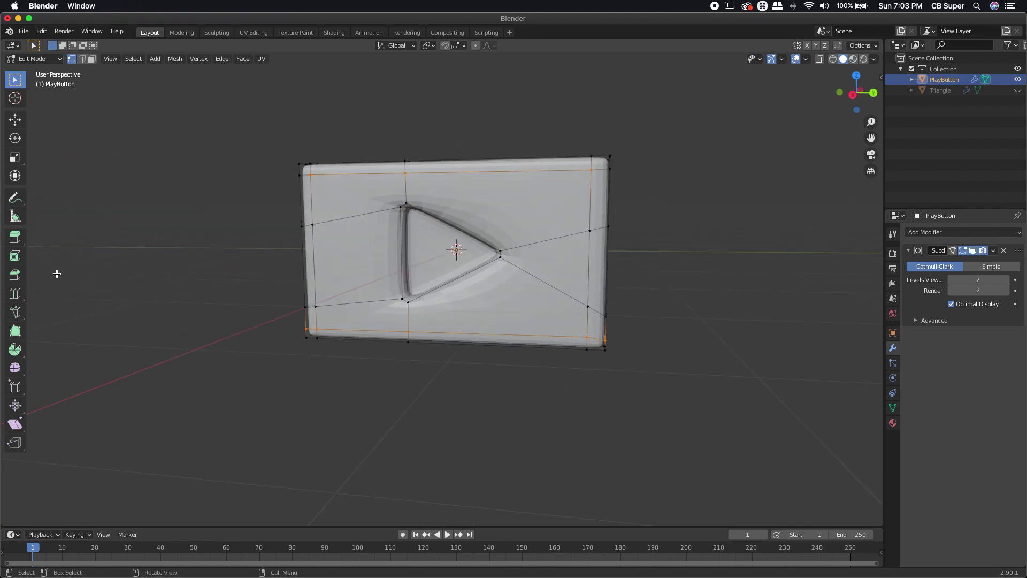
{"action": "left_click", "coordinate": [15, 311]}
{"action": "mouse_move", "coordinate": [376, 269]}
{"action": "middle_mouse_down"}
{"action": "mouse_move", "coordinate": [430, 267]}
{"action": "mouse_move", "coordinate": [392, 261]}
{"action": "middle_mouse_up"}
Step: Raise viewport subdivision to level 4 and knife-cut a closed outline around the recessed triangle
{"action": "scroll", "coordinate": [392, 261], "scroll_direction": "up", "scroll_amount": 2}
{"action": "key", "text": "ctrl+4"}
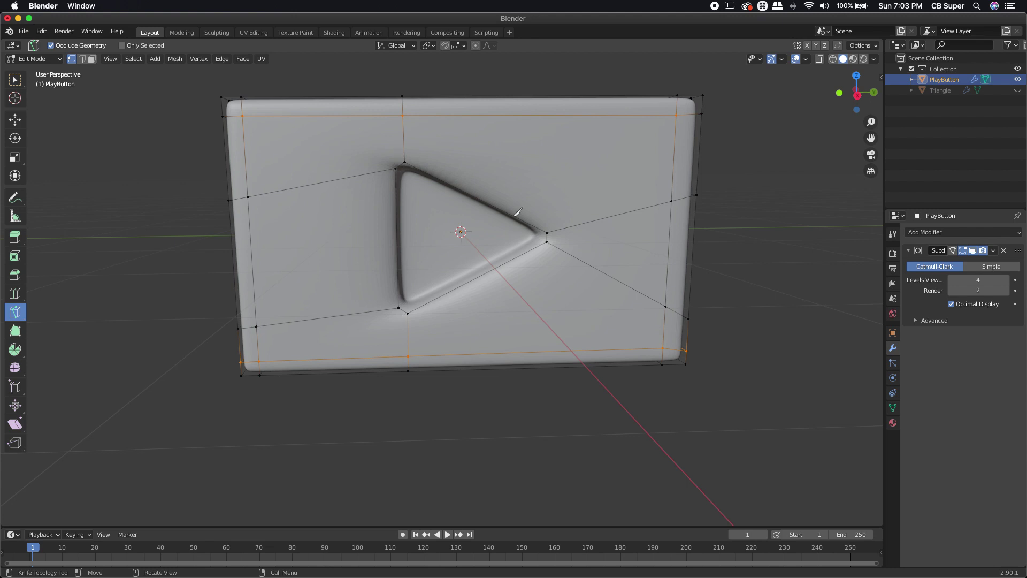
{"action": "left_click", "coordinate": [384, 169]}
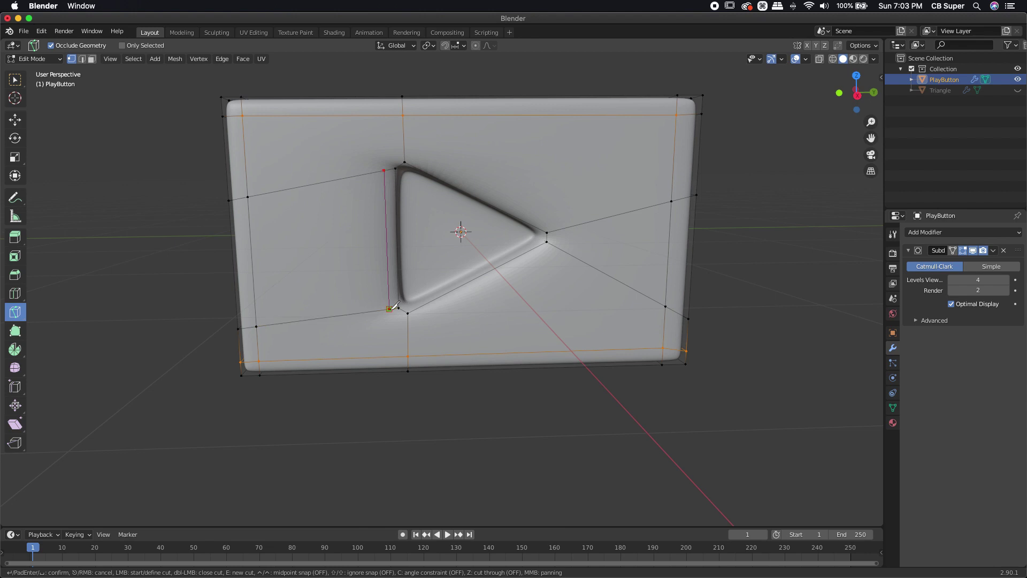
{"action": "left_click", "coordinate": [389, 308]}
{"action": "left_click", "coordinate": [407, 320]}
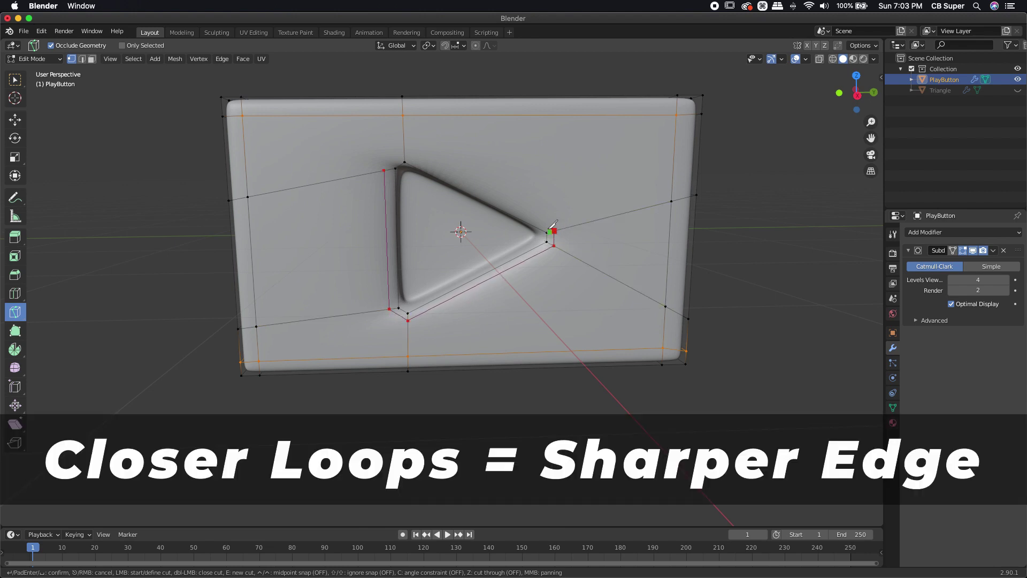
{"action": "left_click", "coordinate": [403, 155]}
{"action": "left_click", "coordinate": [384, 170]}
{"action": "key", "text": "space"}
{"action": "middle_click_drag", "start_coordinate": [444, 190], "coordinate": [535, 241]}
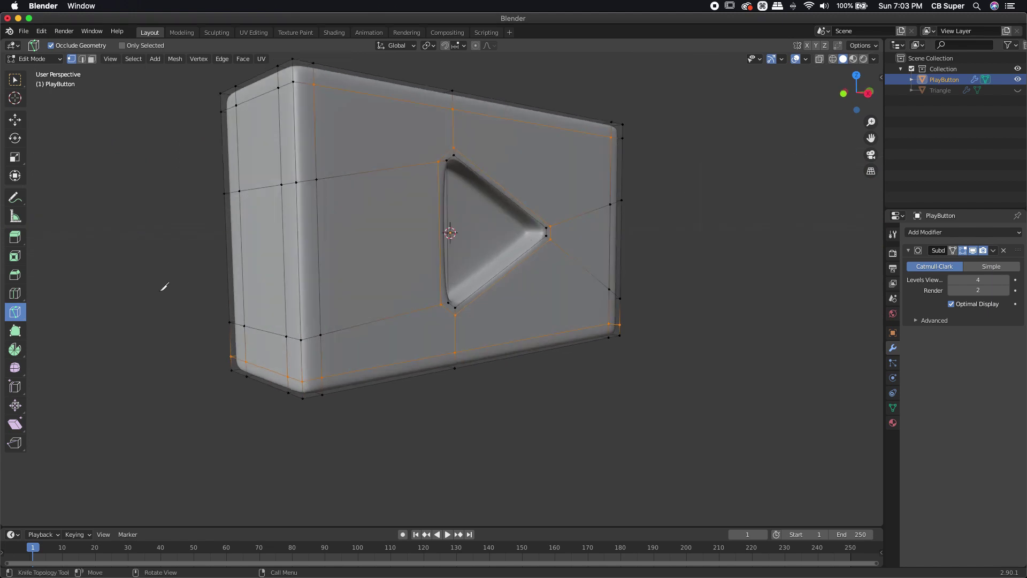
Step: Add edge loops inside the triangle inset and around its rim
{"action": "left_click", "coordinate": [16, 294]}
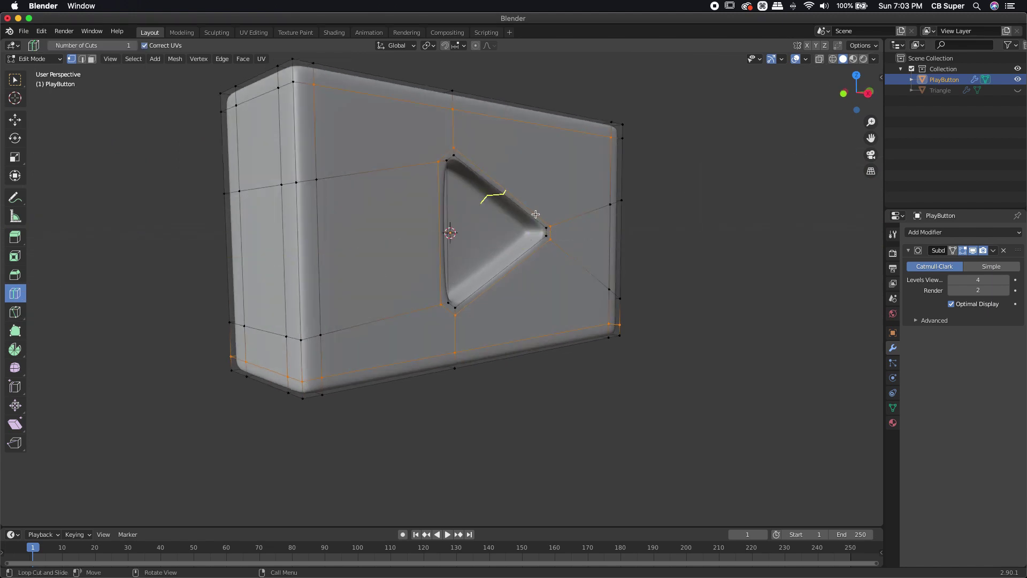
{"action": "left_click_drag", "start_coordinate": [535, 228], "coordinate": [539, 228]}
{"action": "scroll", "coordinate": [539, 229], "scroll_direction": "up", "scroll_amount": 5}
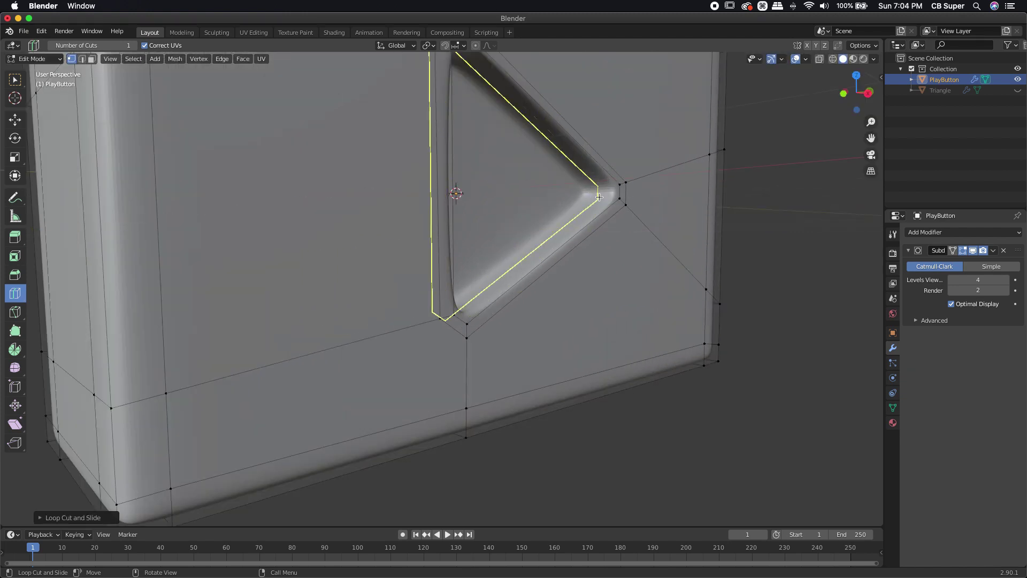
{"action": "left_click_drag", "start_coordinate": [590, 195], "coordinate": [594, 196]}
{"action": "middle_click_drag", "start_coordinate": [594, 197], "coordinate": [406, 198]}
{"action": "scroll", "coordinate": [407, 198], "scroll_direction": "down", "scroll_amount": 6}
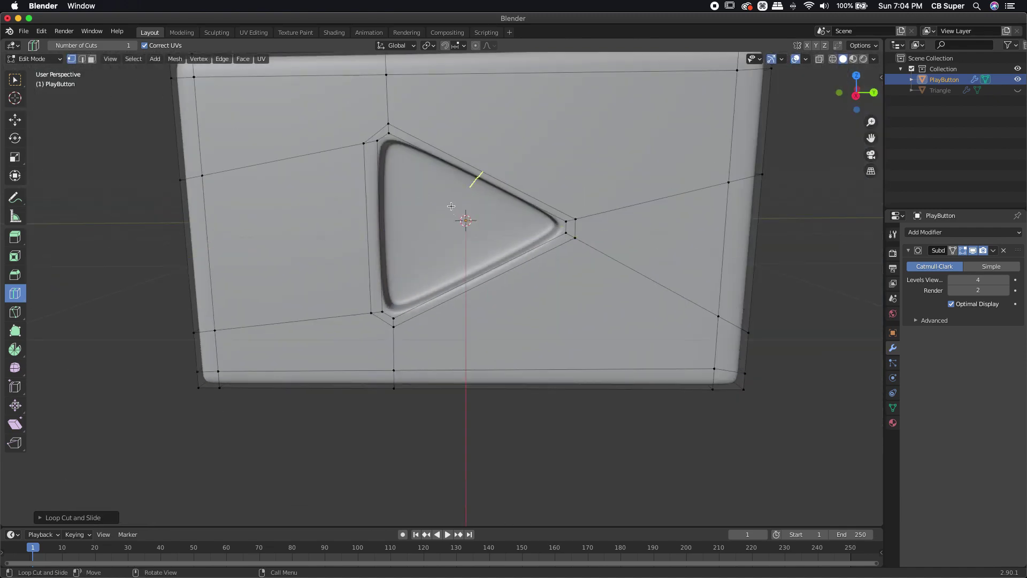
Step: Return to Object Mode and shade the PlayButton slab smooth
{"action": "key", "text": "Tab"}
{"action": "middle_click_drag", "start_coordinate": [564, 211], "coordinate": [493, 218]}
{"action": "right_click", "coordinate": [493, 215]}
{"action": "left_click", "coordinate": [471, 182]}
{"action": "middle_click_drag", "start_coordinate": [471, 182], "coordinate": [101, 189]}
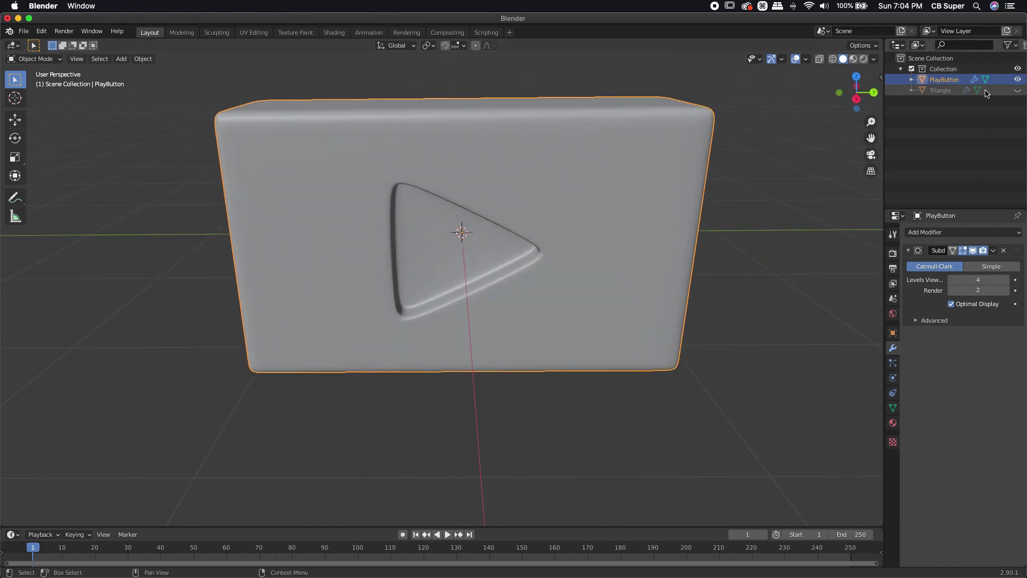
Step: Unhide the Triangle object in the Outliner and select it in the viewport
{"action": "left_click", "coordinate": [1018, 90]}
{"action": "mouse_move", "coordinate": [513, 259]}
{"action": "middle_mouse_down"}
{"action": "mouse_move", "coordinate": [531, 247]}
{"action": "mouse_move", "coordinate": [521, 248]}
{"action": "middle_mouse_up"}
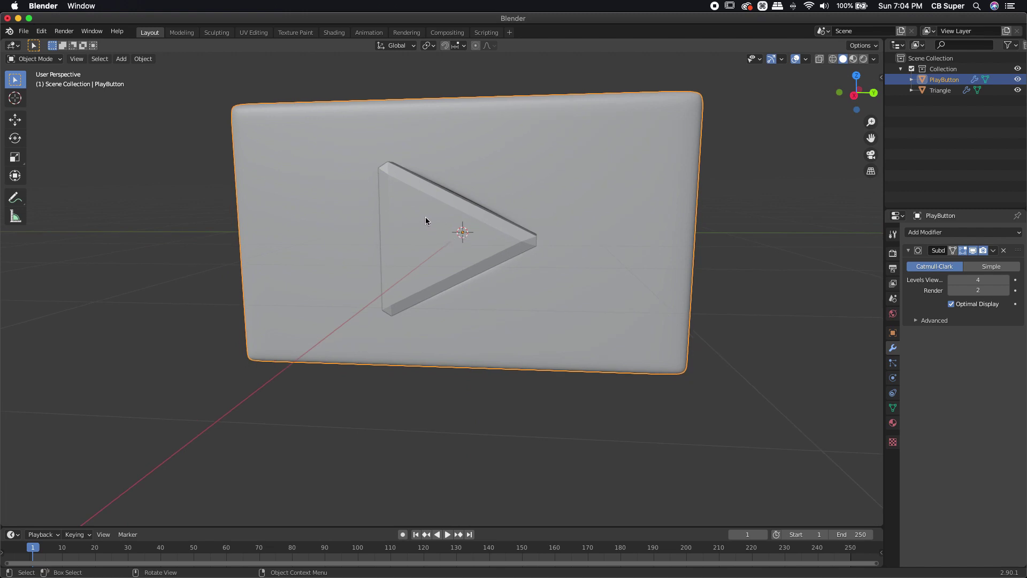
{"action": "middle_click_drag", "start_coordinate": [425, 218], "coordinate": [469, 220]}
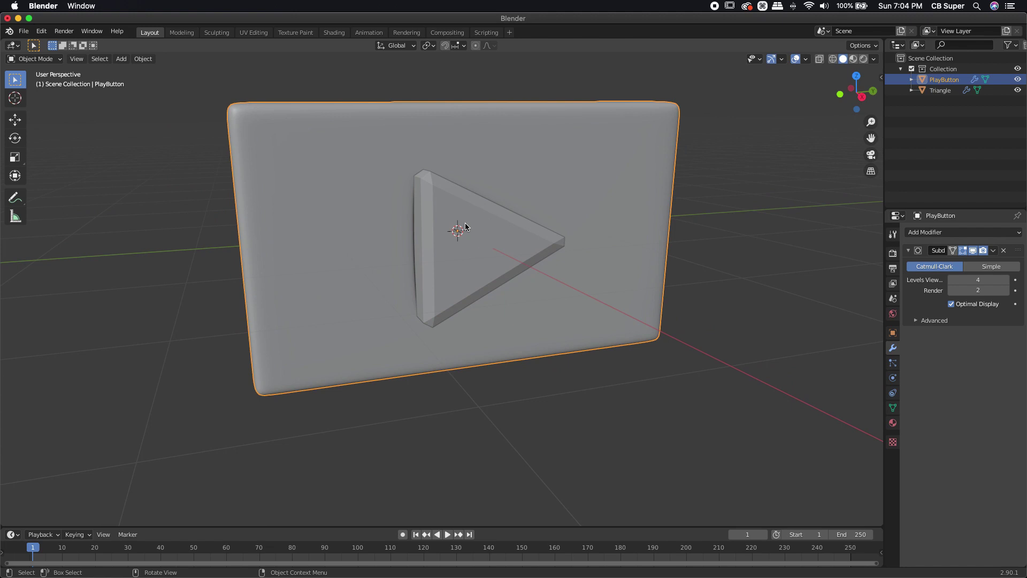
{"action": "left_click", "coordinate": [494, 220]}
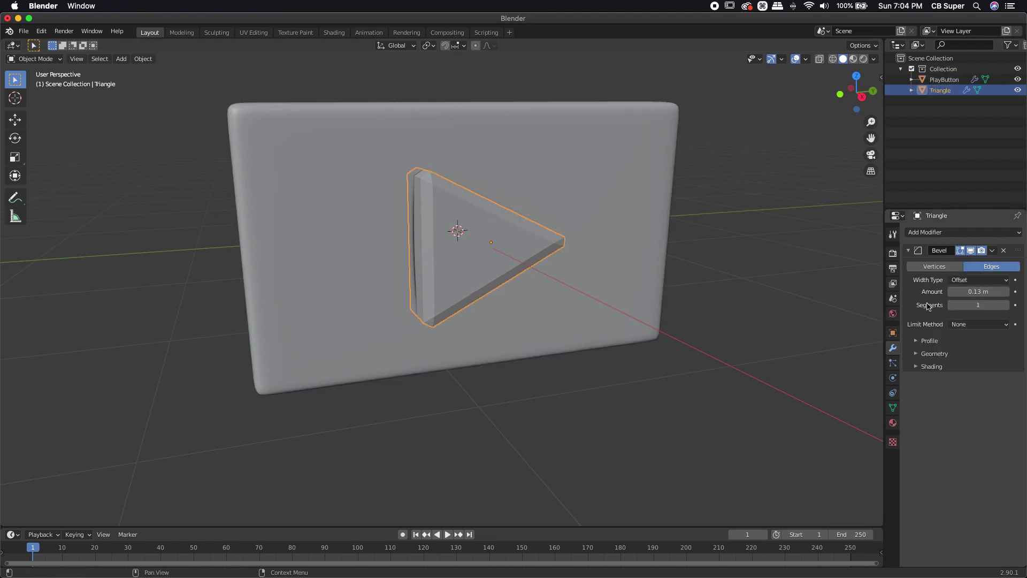
{"action": "middle_click_drag", "start_coordinate": [387, 230], "coordinate": [509, 194]}
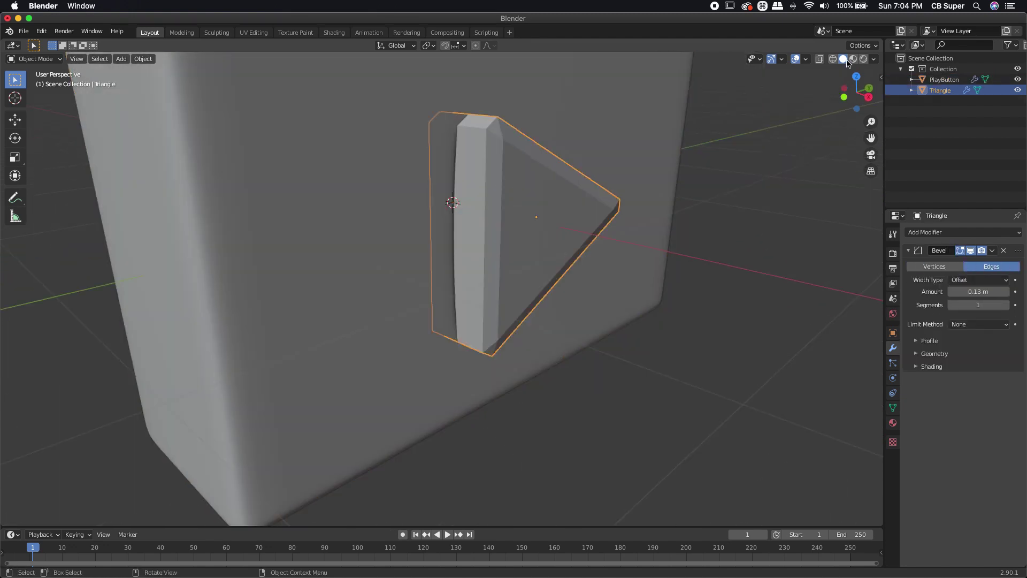
Step: Loop-cut two edge loops along the Triangle's thickness using X-ray, then exit Edit Mode
{"action": "key", "text": "Tab"}
{"action": "mouse_move", "coordinate": [567, 225]}
{"action": "middle_mouse_down"}
{"action": "mouse_move", "coordinate": [584, 223]}
{"action": "mouse_move", "coordinate": [571, 216]}
{"action": "middle_mouse_up"}
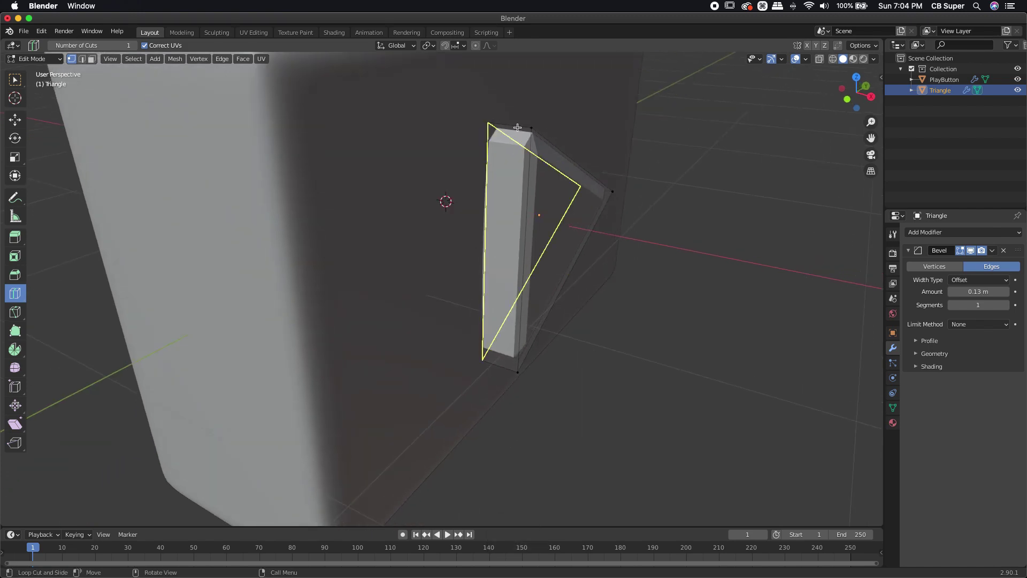
{"action": "left_click_drag", "start_coordinate": [517, 128], "coordinate": [551, 184]}
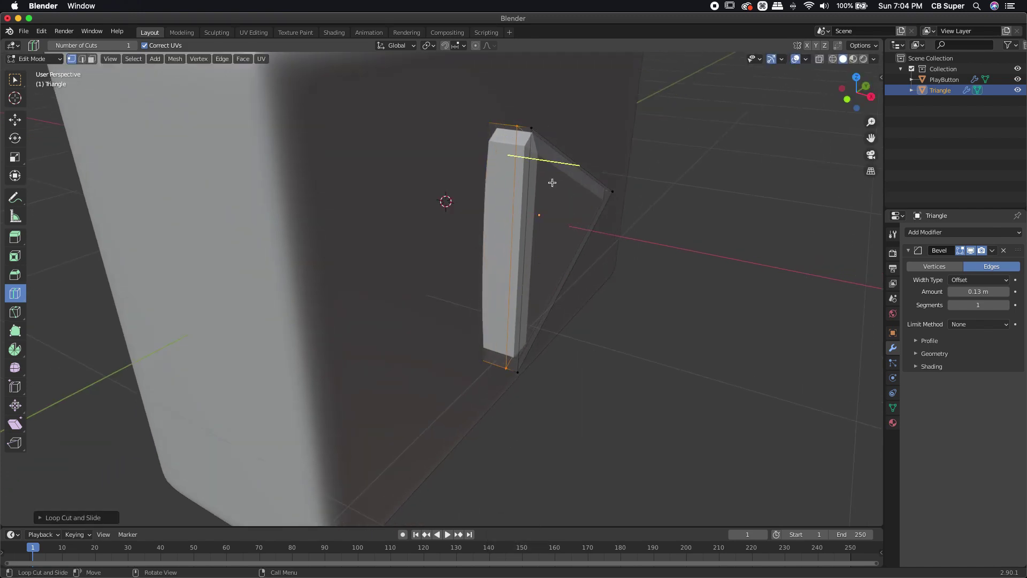
{"action": "middle_click_drag", "start_coordinate": [550, 183], "coordinate": [578, 207]}
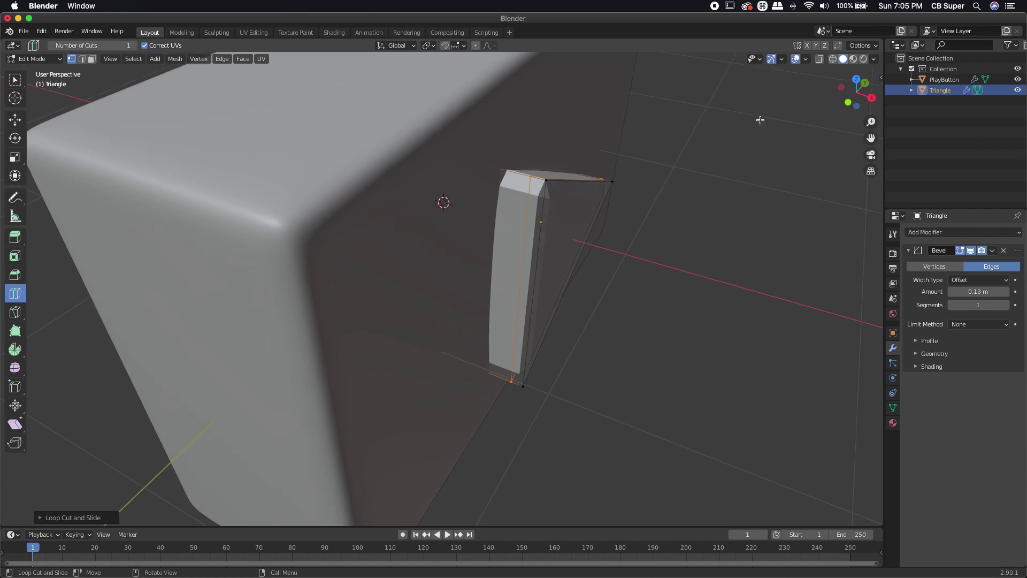
{"action": "left_click", "coordinate": [819, 59]}
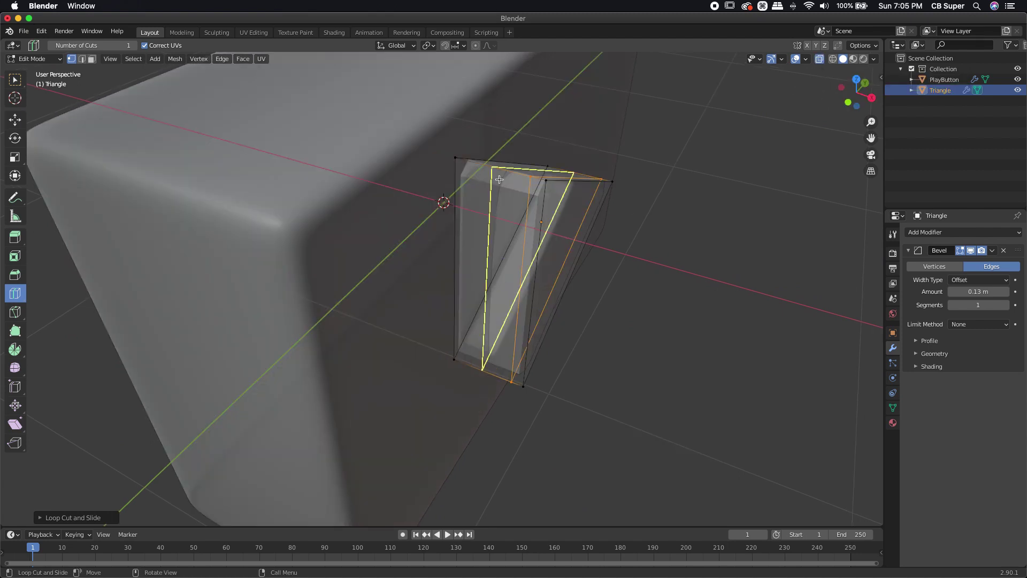
{"action": "left_click_drag", "start_coordinate": [481, 175], "coordinate": [452, 167]}
{"action": "left_click_drag", "start_coordinate": [856, 93], "coordinate": [860, 91]}
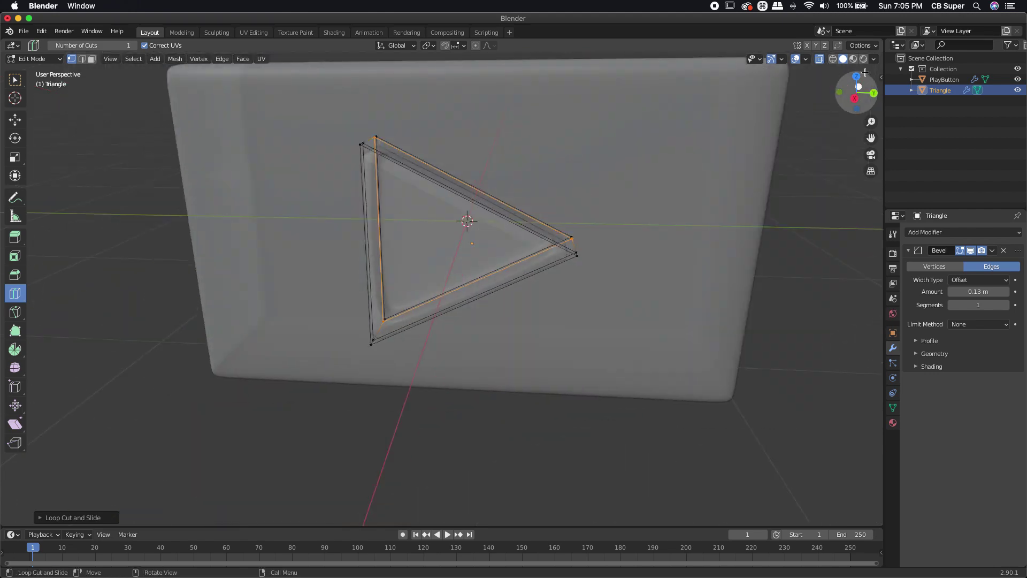
{"action": "left_click", "coordinate": [819, 60]}
{"action": "middle_click_drag", "start_coordinate": [519, 293], "coordinate": [531, 309]}
{"action": "key", "text": "Tab"}
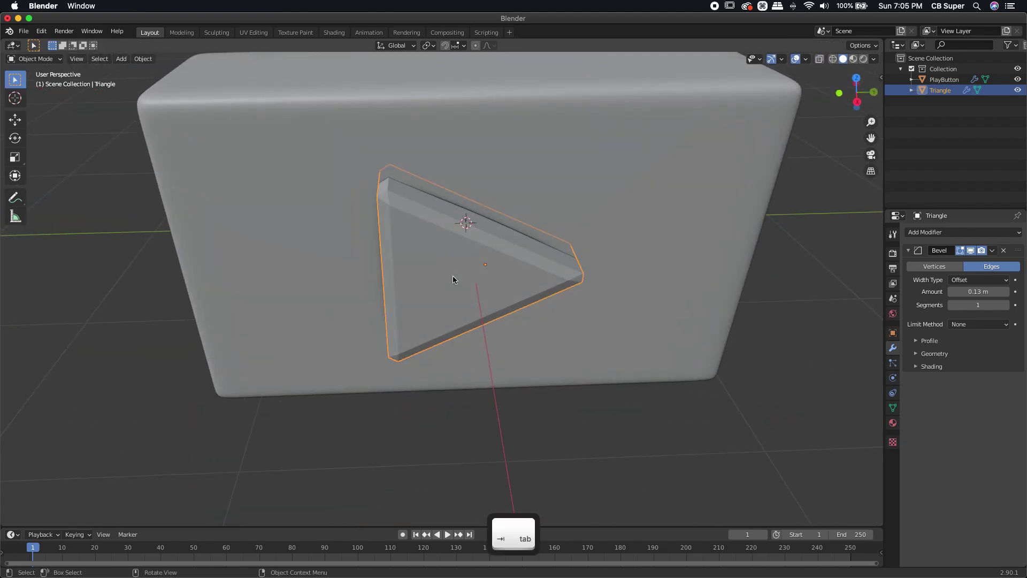
Step: Add a Subdivision Surface modifier to the Triangle with Levels Viewport 3
{"action": "left_click", "coordinate": [448, 268]}
{"action": "left_click", "coordinate": [448, 273]}
{"action": "left_click", "coordinate": [933, 232]}
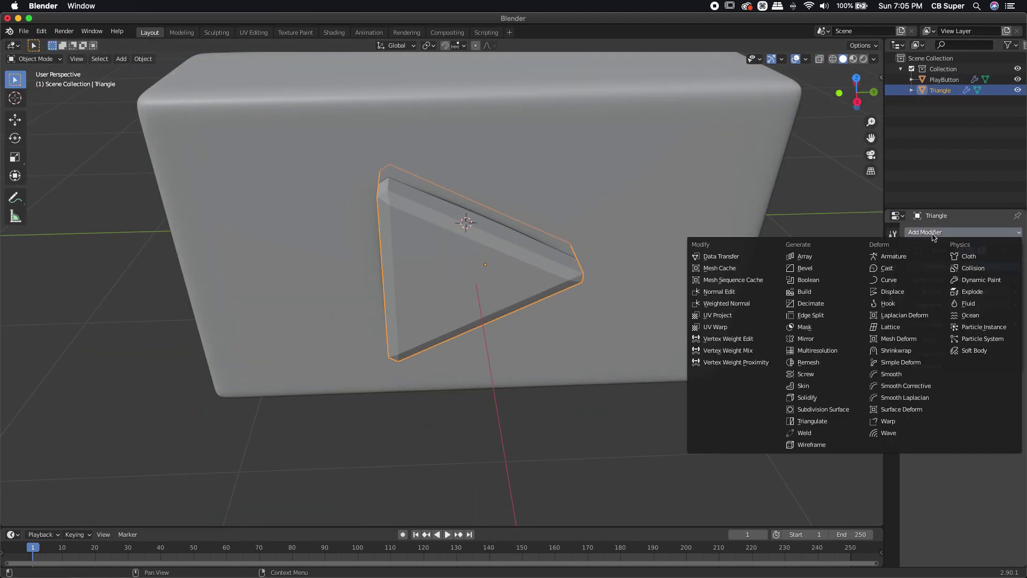
{"action": "left_click", "coordinate": [808, 411]}
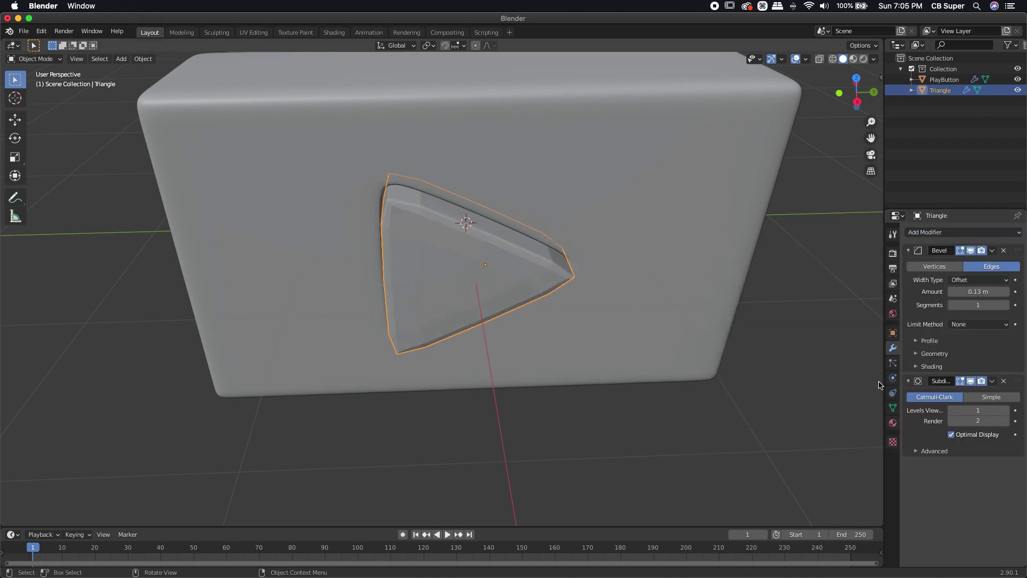
{"action": "left_click", "coordinate": [1006, 410]}
{"action": "left_click", "coordinate": [1006, 410]}
Step: Shade the Triangle smooth
{"action": "middle_click_drag", "start_coordinate": [644, 366], "coordinate": [566, 303]}
{"action": "scroll", "coordinate": [346, 246], "scroll_direction": "down", "scroll_amount": 2}
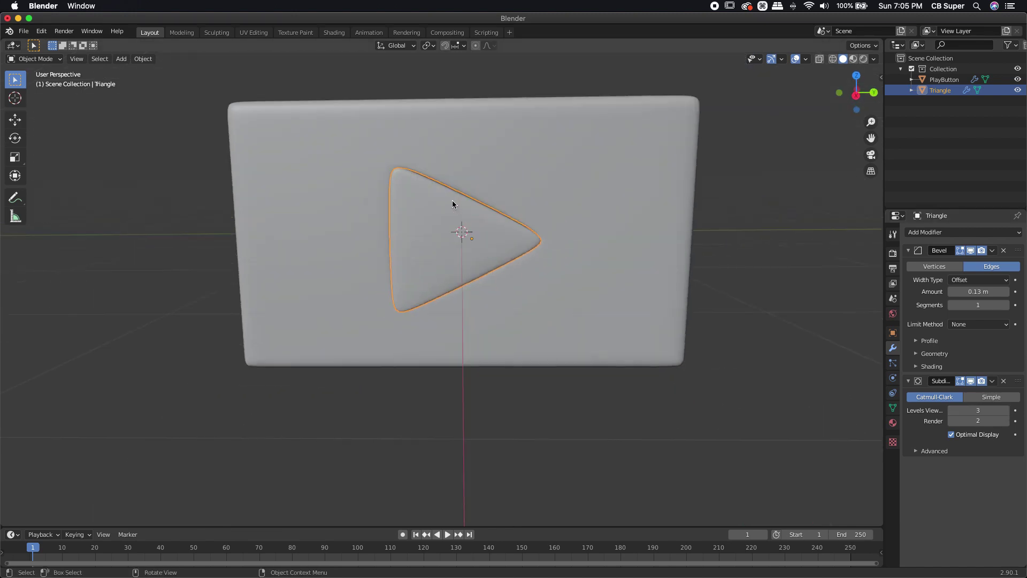
{"action": "right_click", "coordinate": [431, 191]}
{"action": "left_click", "coordinate": [431, 192]}
{"action": "middle_click_drag", "start_coordinate": [428, 238], "coordinate": [491, 229]}
{"action": "left_click", "coordinate": [491, 229]}
Step: Slide the Triangle along X into the slab's recess, leaving PlayButton in place
{"action": "key", "text": "g"}
{"action": "key", "text": "x"}
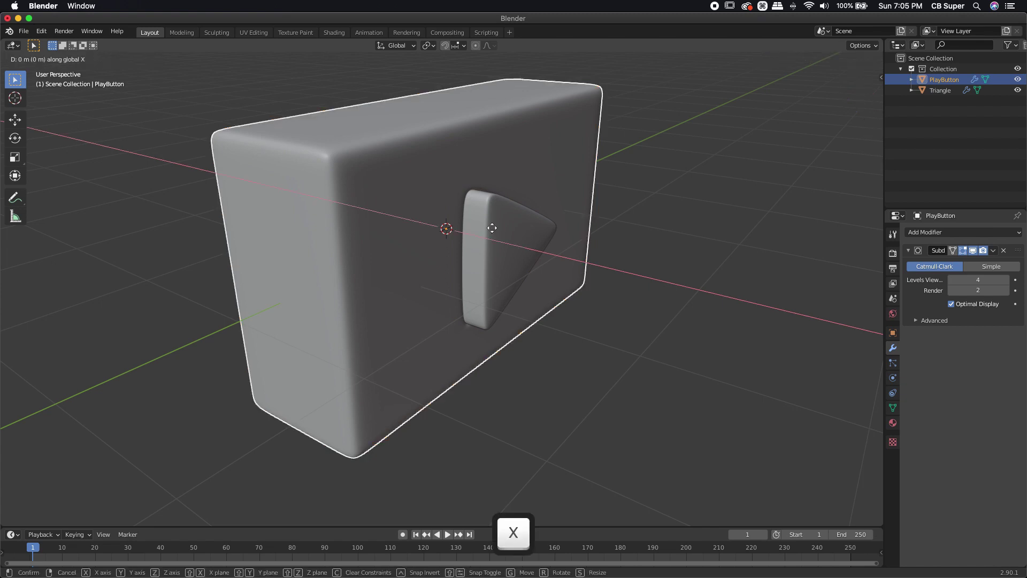
{"action": "right_click", "coordinate": [506, 233]}
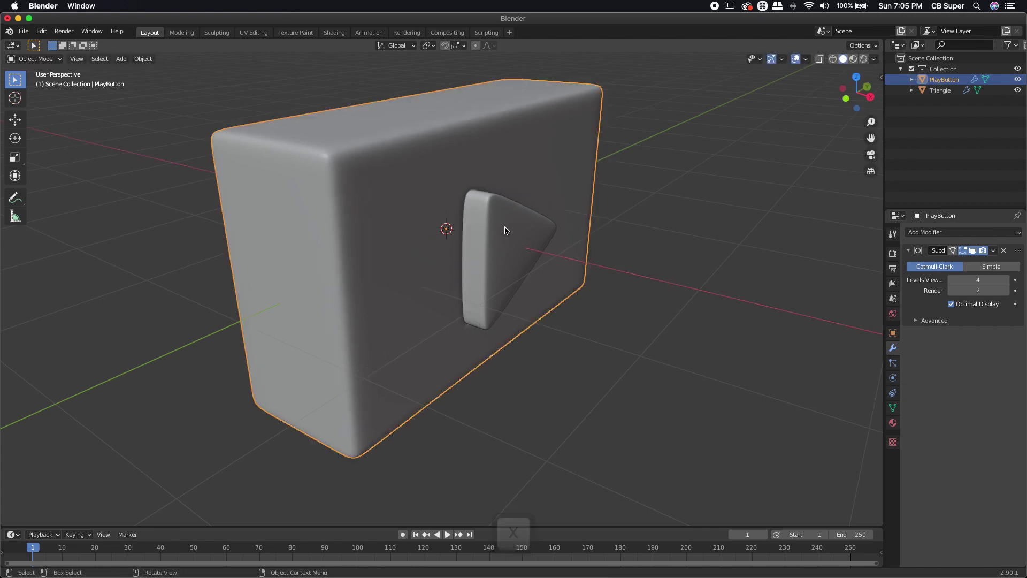
{"action": "left_click", "coordinate": [505, 231]}
{"action": "key", "text": "g"}
{"action": "key", "text": "x"}
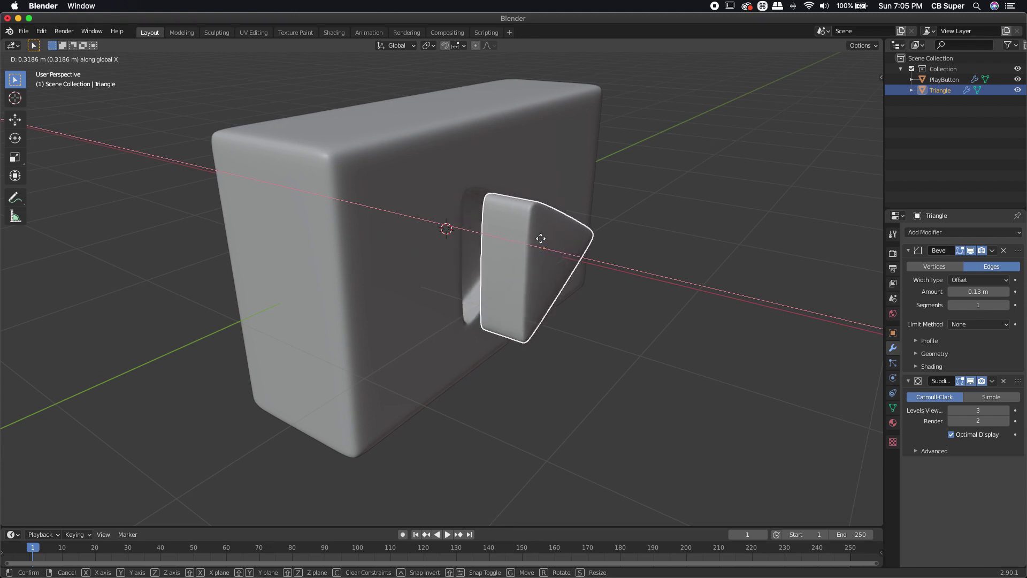
{"action": "left_click", "coordinate": [541, 237]}
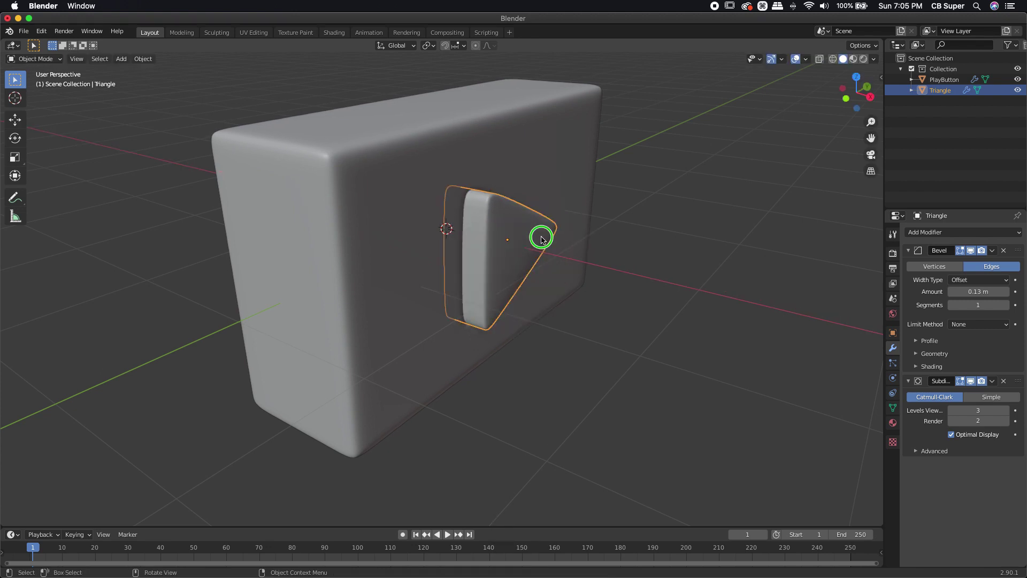
{"action": "middle_click_drag", "start_coordinate": [643, 227], "coordinate": [603, 212]}
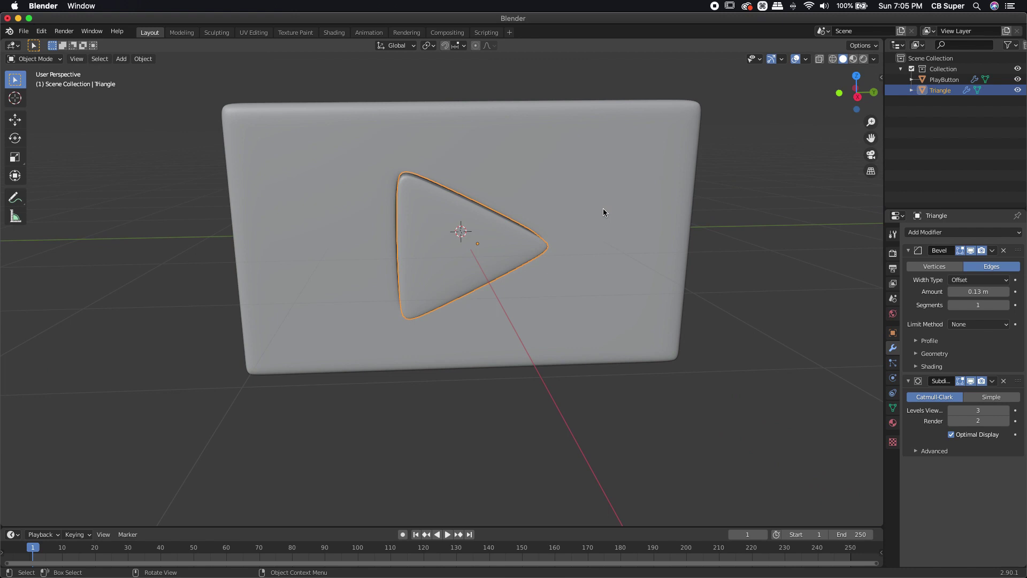
{"action": "middle_click_drag", "start_coordinate": [489, 223], "coordinate": [517, 292]}
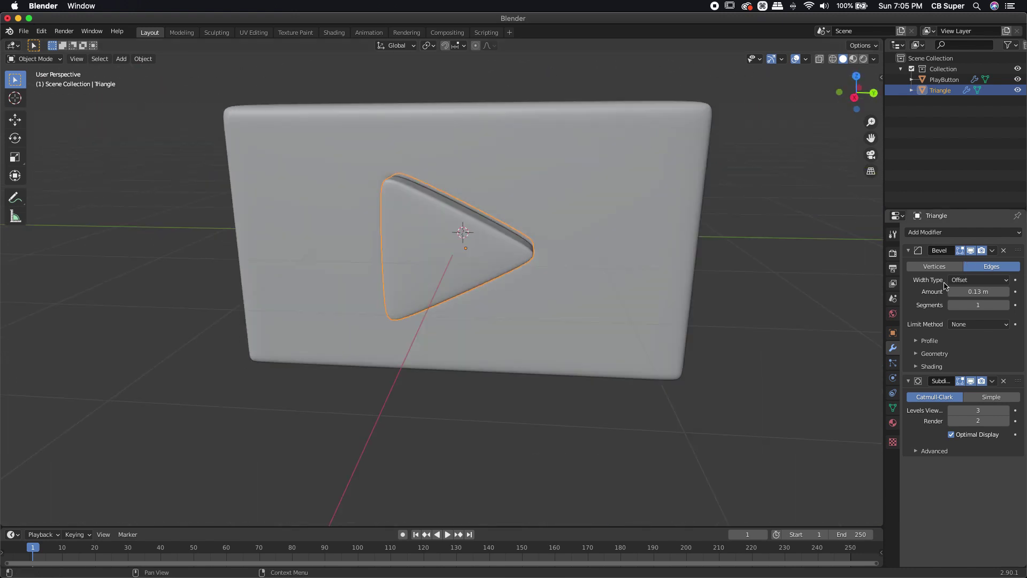
Step: Apply the Triangle's Bevel modifier, then its Subdivision Surface modifier
{"action": "left_click", "coordinate": [425, 249]}
{"action": "left_click", "coordinate": [426, 249]}
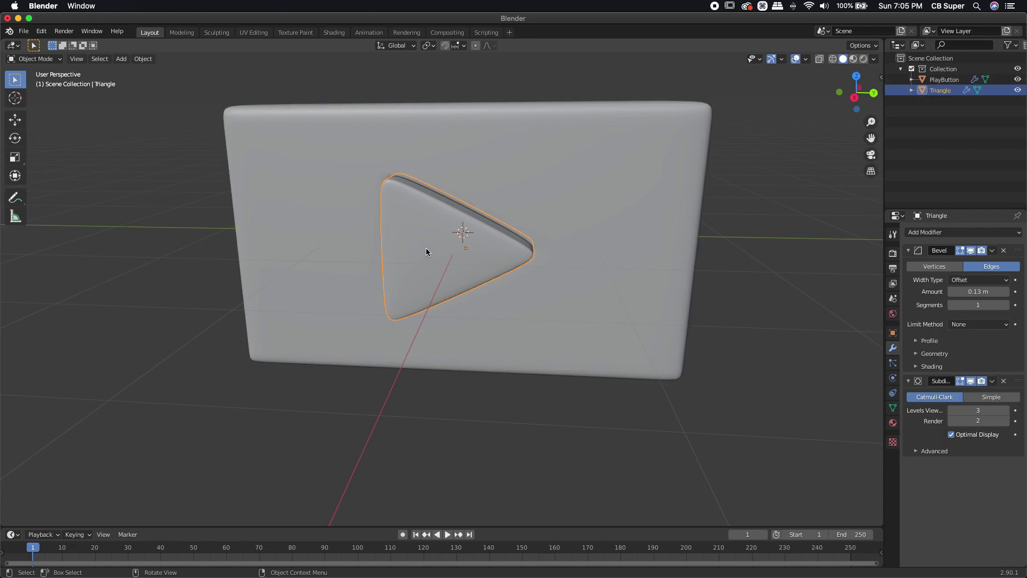
{"action": "left_click", "coordinate": [992, 250]}
{"action": "left_click", "coordinate": [987, 262]}
{"action": "left_click", "coordinate": [993, 250]}
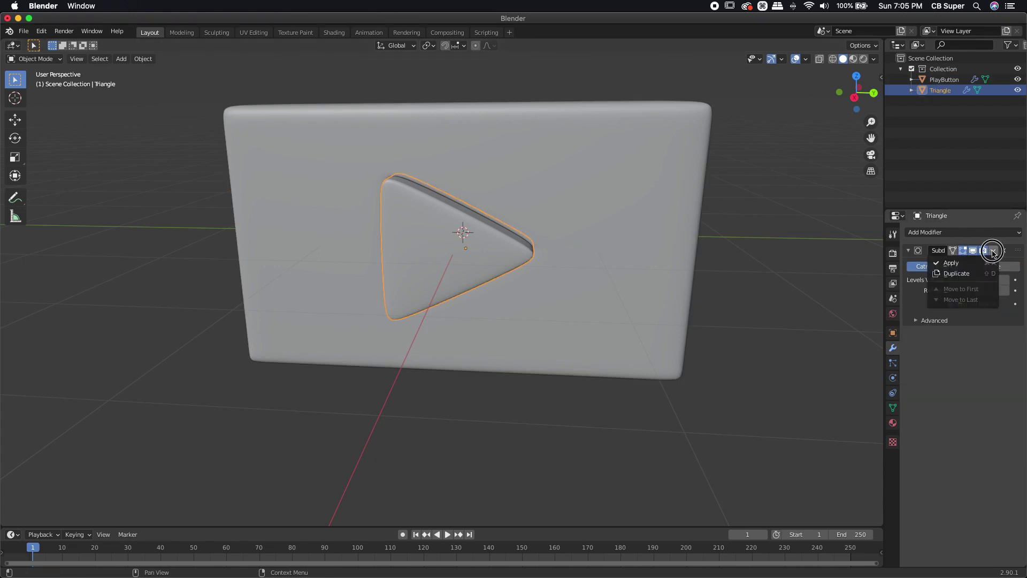
{"action": "left_click", "coordinate": [987, 262]}
Step: Select PlayButton and check its mesh in Edit Mode before returning to Object Mode
{"action": "left_click", "coordinate": [309, 162]}
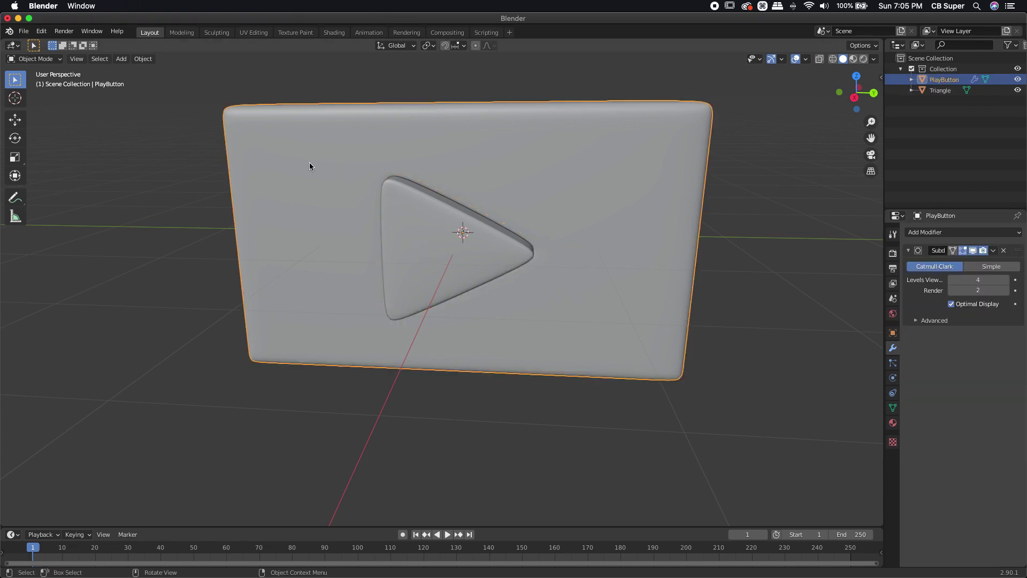
{"action": "key", "text": "Tab"}
{"action": "middle_click_drag", "start_coordinate": [315, 163], "coordinate": [318, 152]}
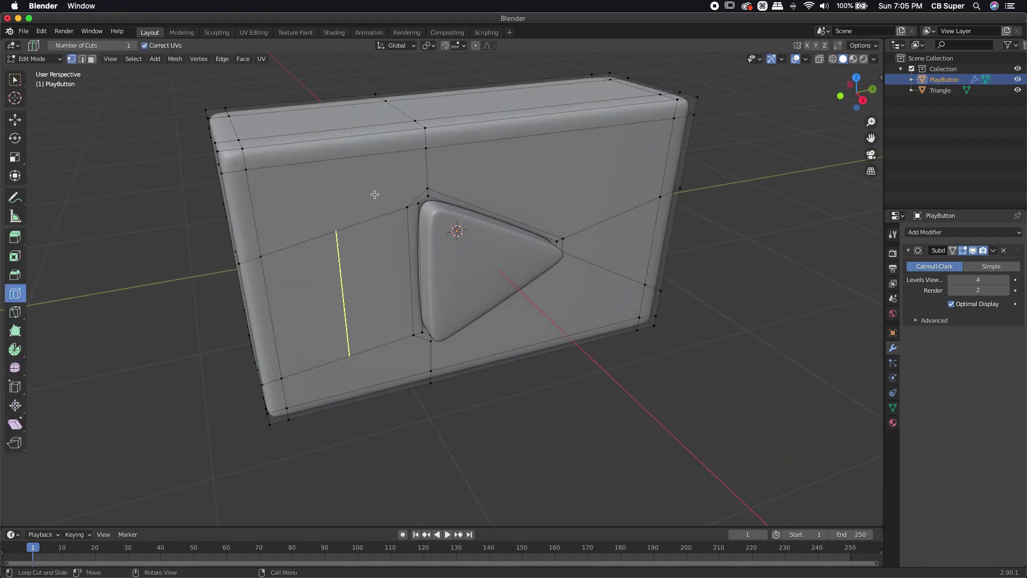
{"action": "key", "text": "Tab"}
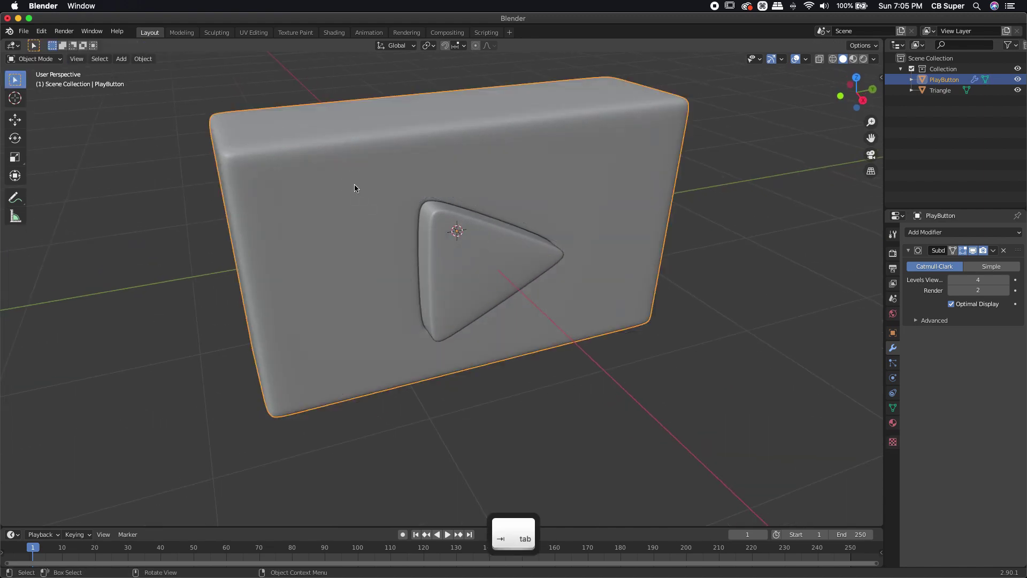
Step: Apply PlayButton's Subdivision modifier and inspect the dense mesh in Edit Mode
{"action": "left_click", "coordinate": [992, 252]}
{"action": "left_click", "coordinate": [946, 261]}
{"action": "key", "text": "Tab"}
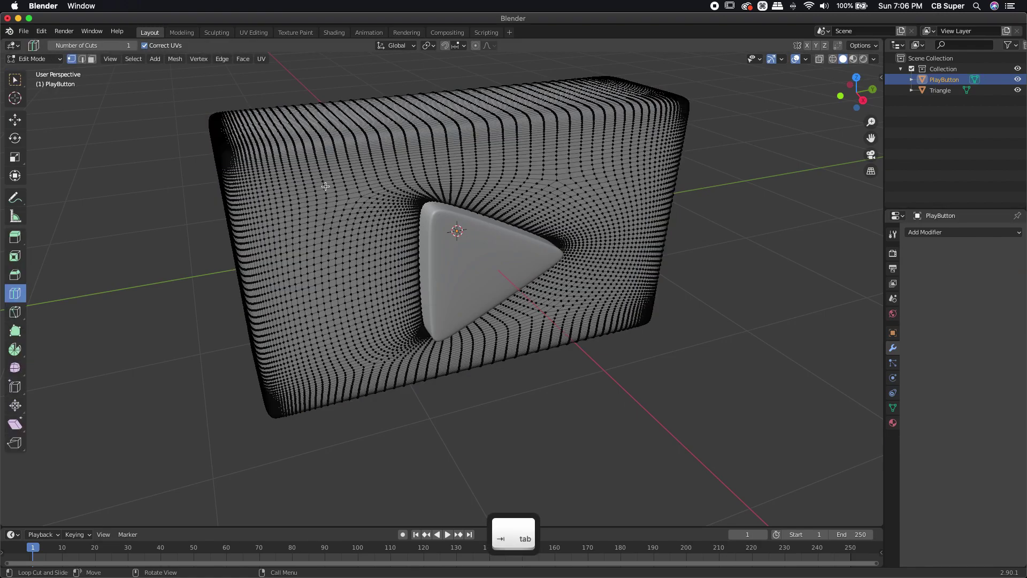
{"action": "middle_click_drag", "start_coordinate": [326, 187], "coordinate": [267, 176]}
{"action": "middle_click_drag", "start_coordinate": [48, 69], "coordinate": [499, 181]}
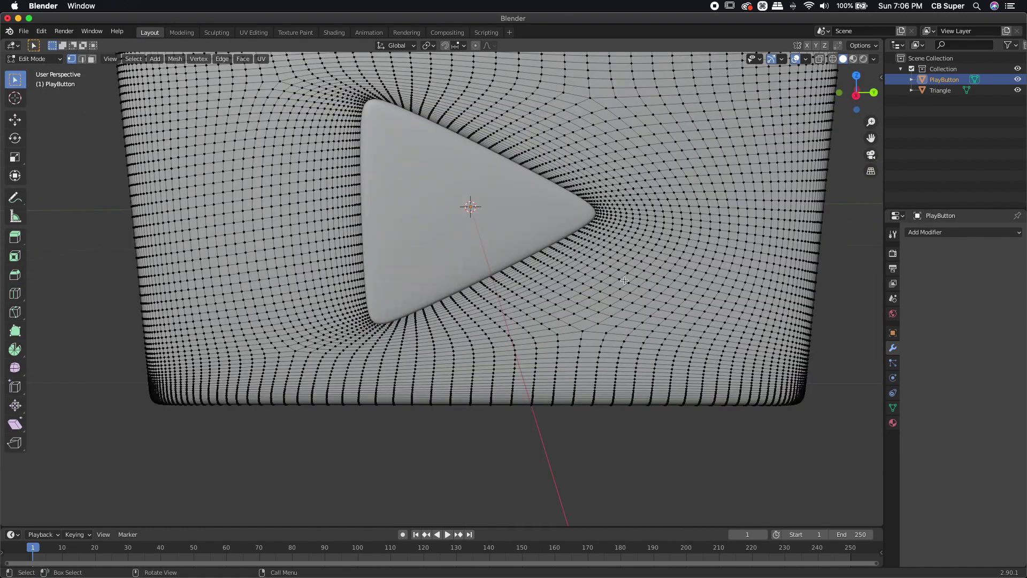
{"action": "scroll", "coordinate": [499, 181], "scroll_direction": "down", "scroll_amount": 5}
{"action": "key", "text": "Tab"}
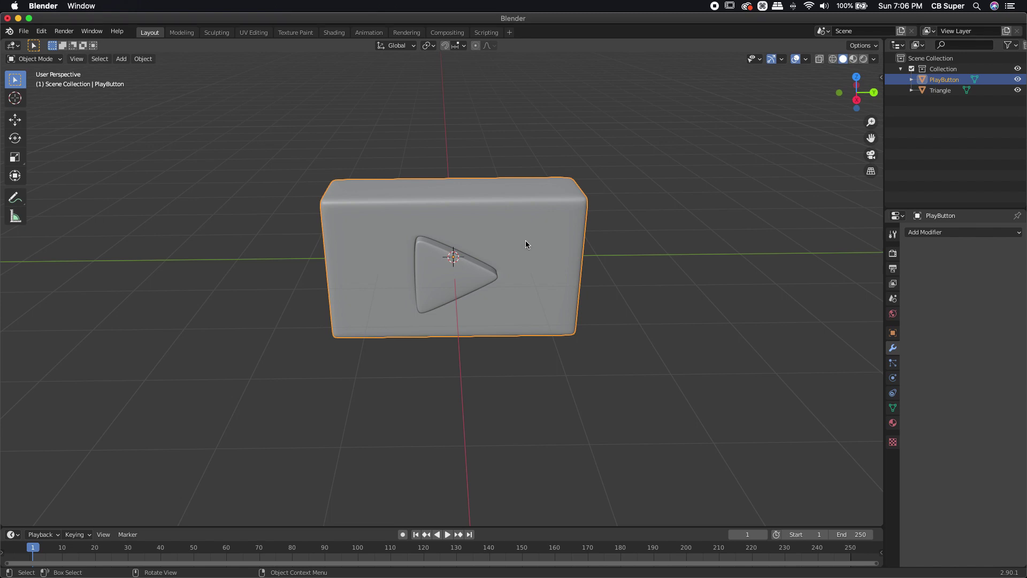